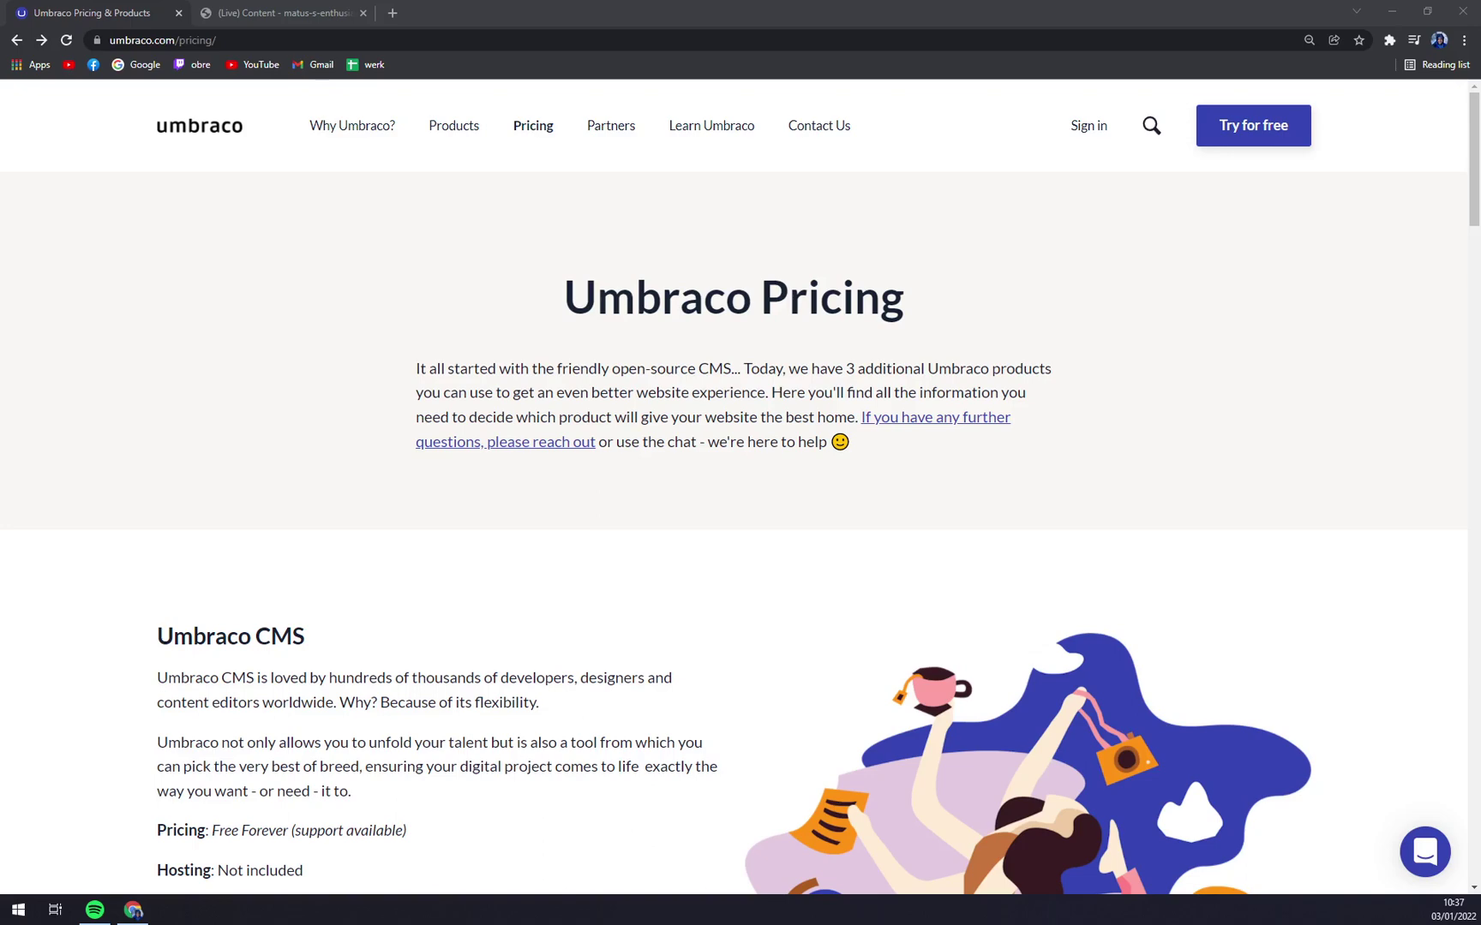
Open the Umbraco CMS Pricing page and reset the page zoom to 100%
scroll(456, 497, "down", 5)
scroll(458, 492, "up", 5)
scroll(611, 452, "down", 15)
scroll(892, 489, "down", 10)
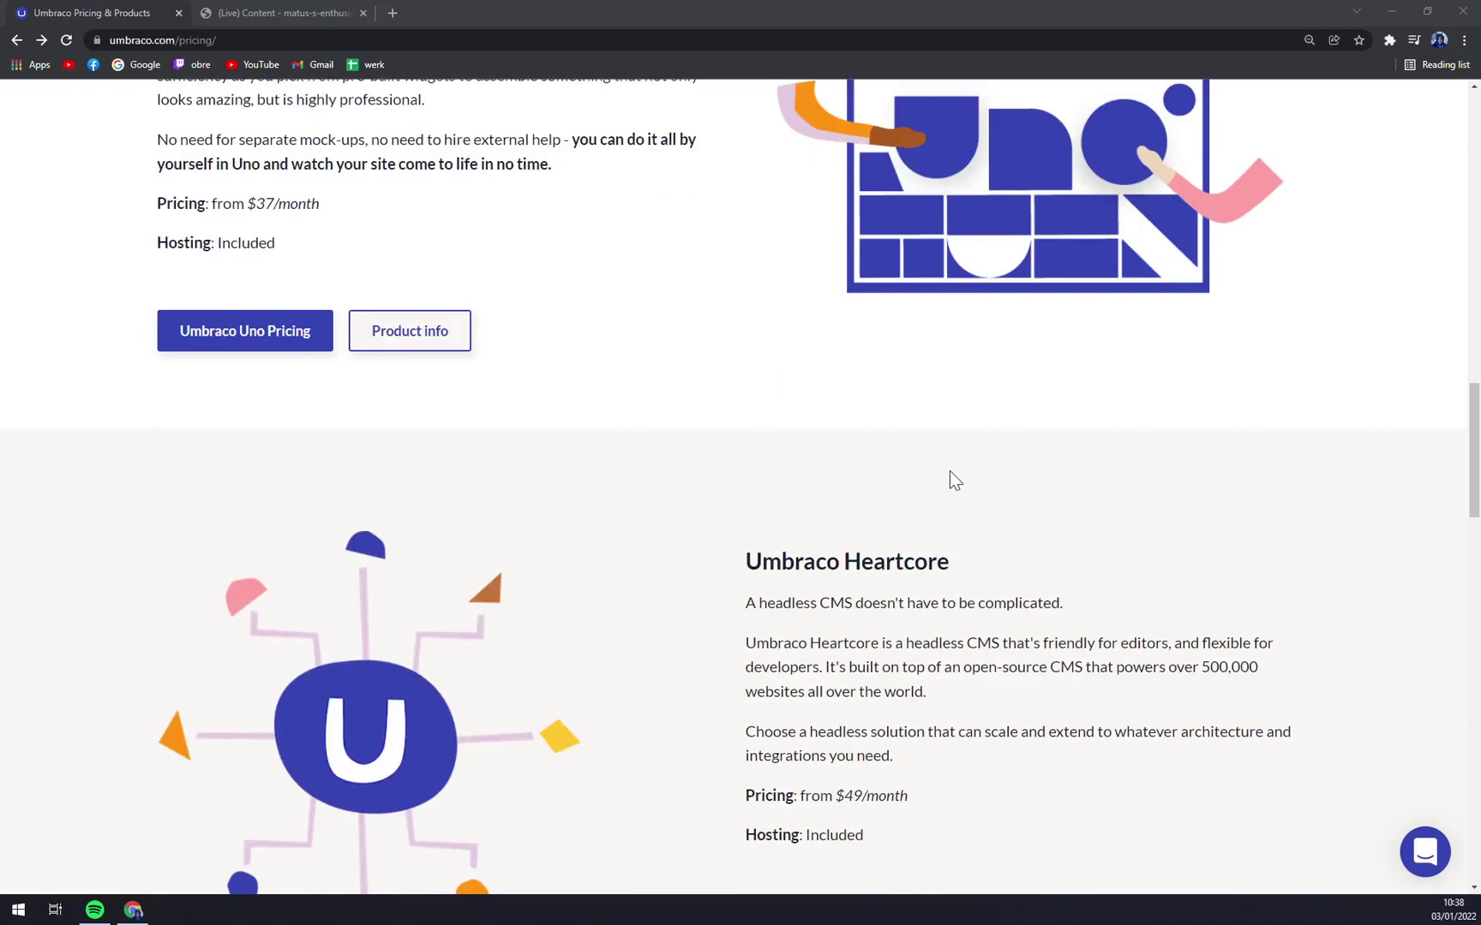
scroll(903, 436, "up", 20)
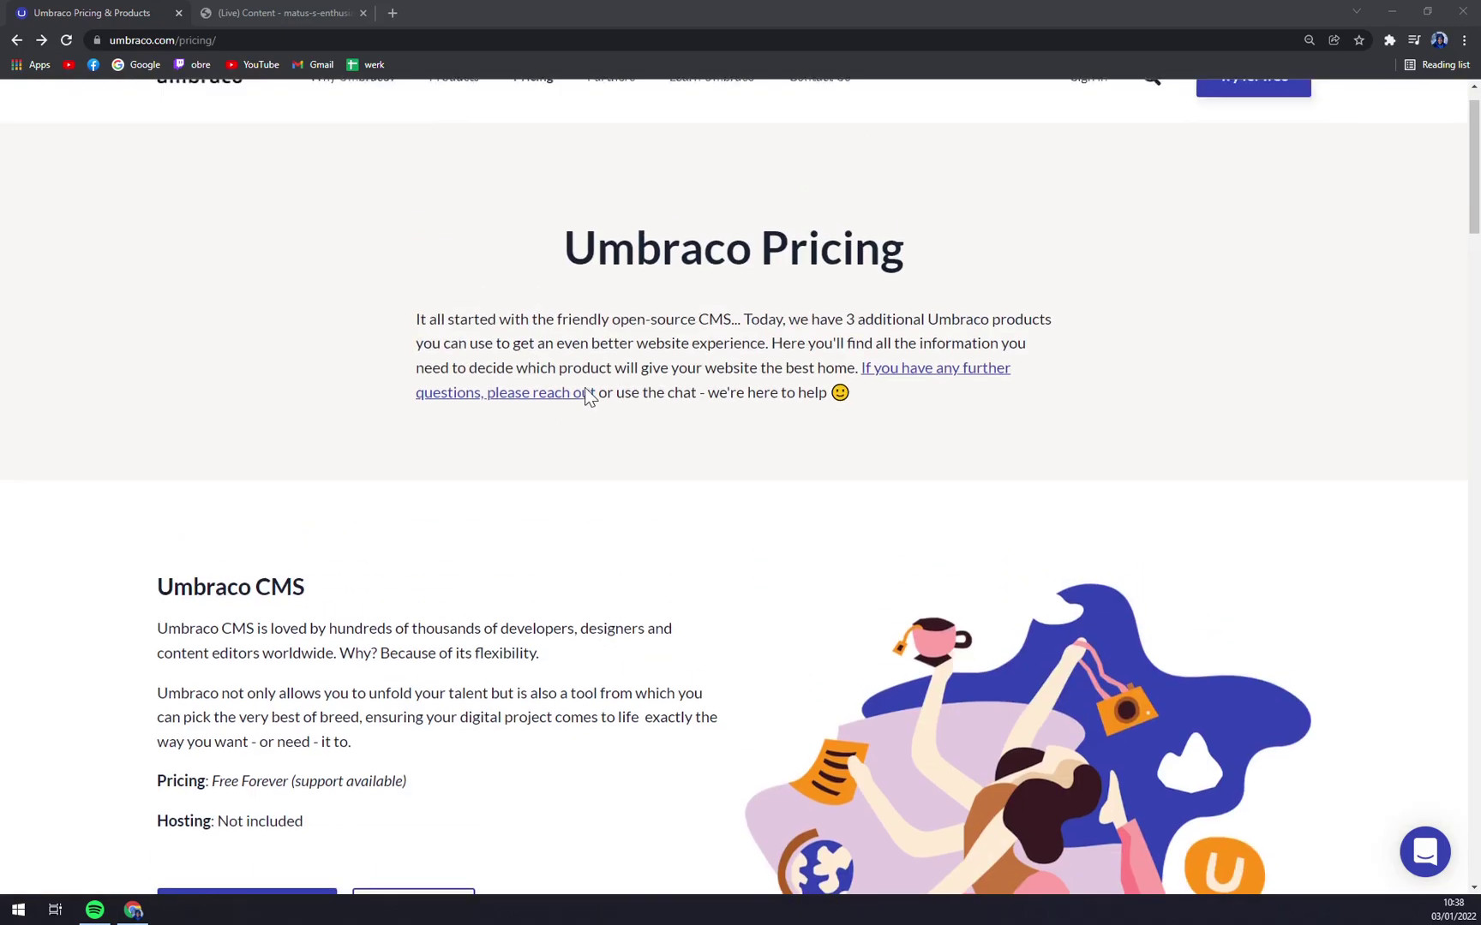
scroll(559, 319, "down", 5)
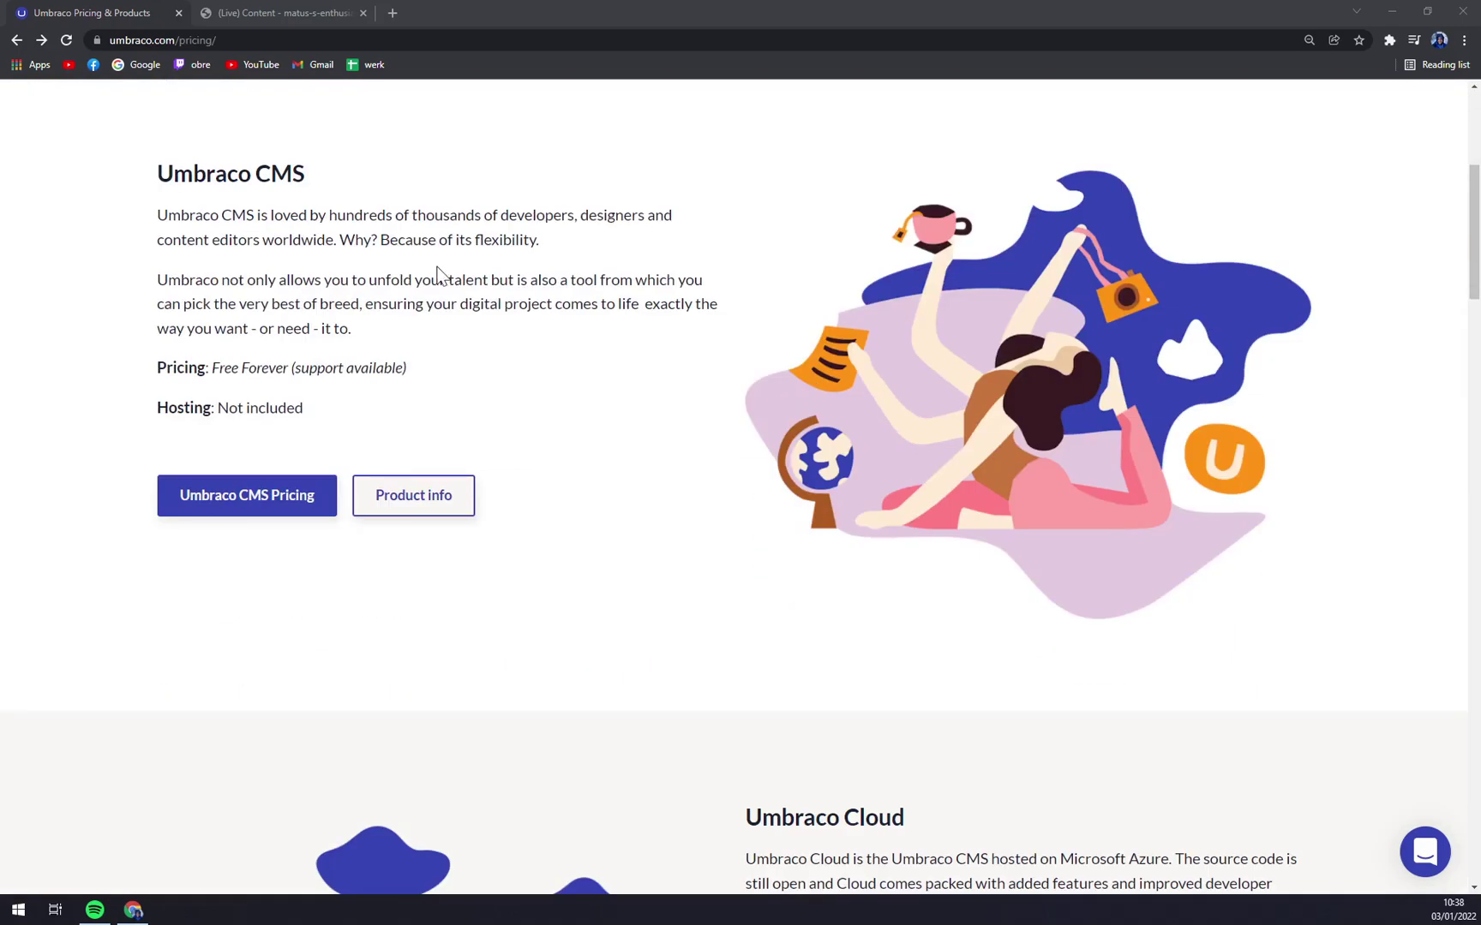
left_click(259, 514)
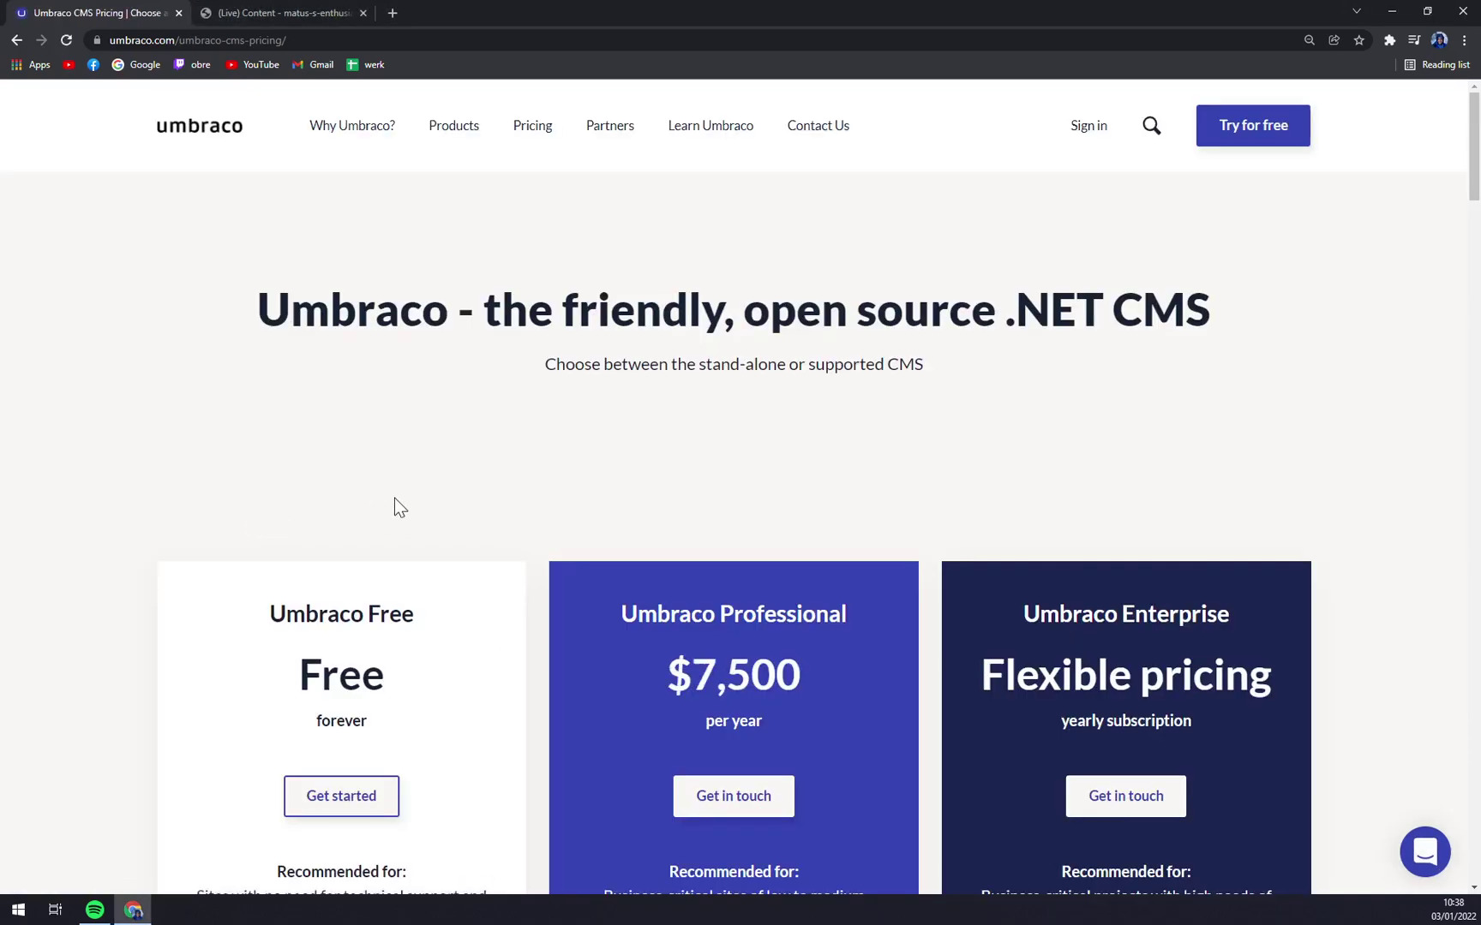
key("ctrl+minus")
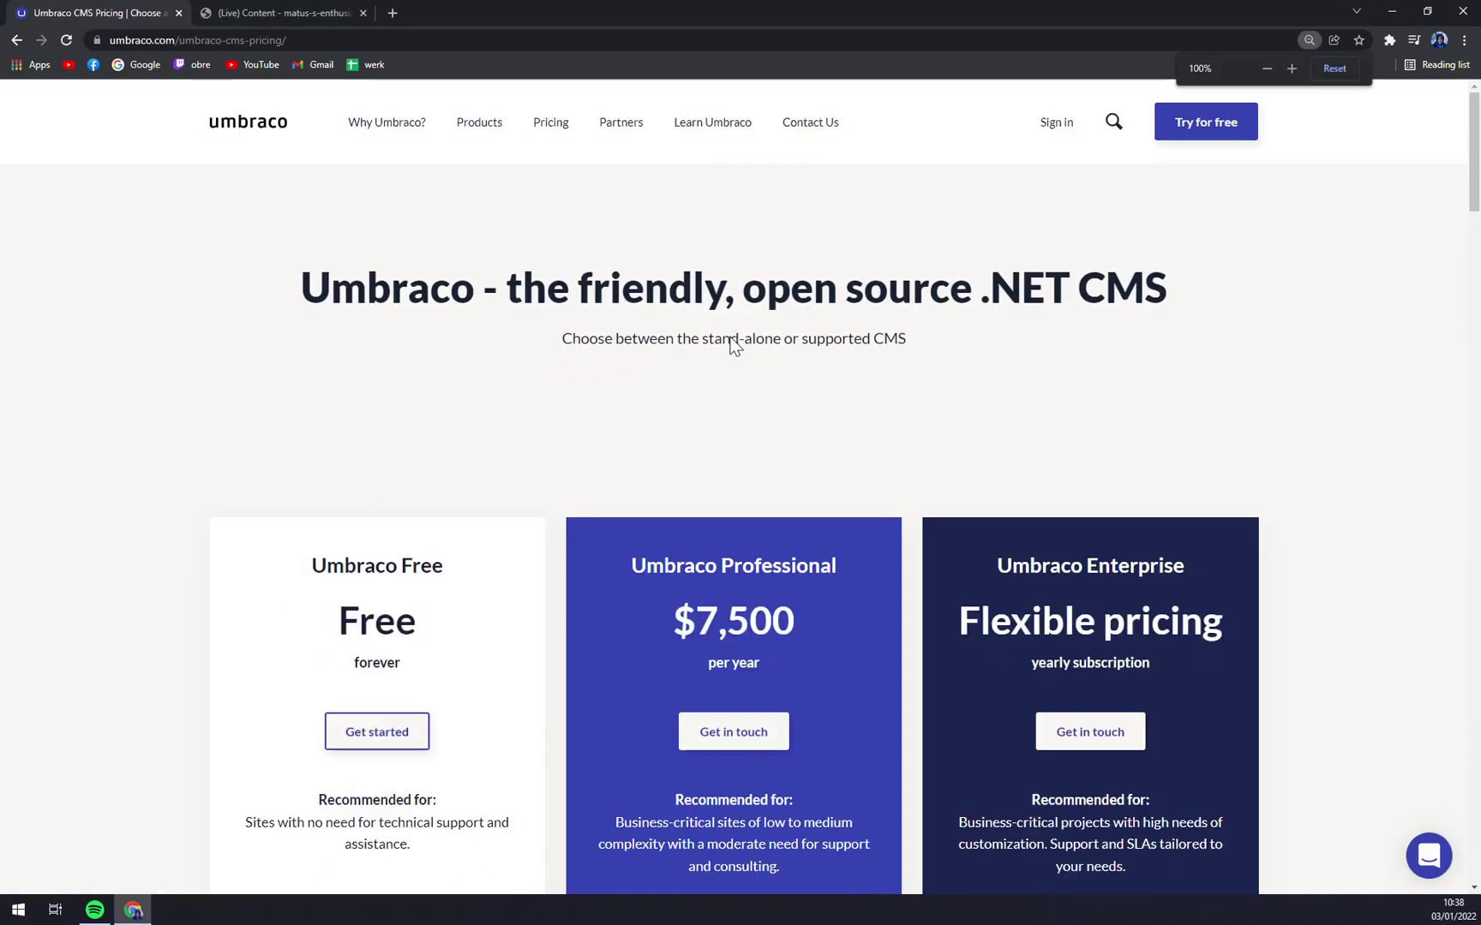
Review the Free, Professional ($7,500/year) and Enterprise plans, dismissing the chat popup
scroll(714, 319, "down", 1)
scroll(372, 446, "down", 2)
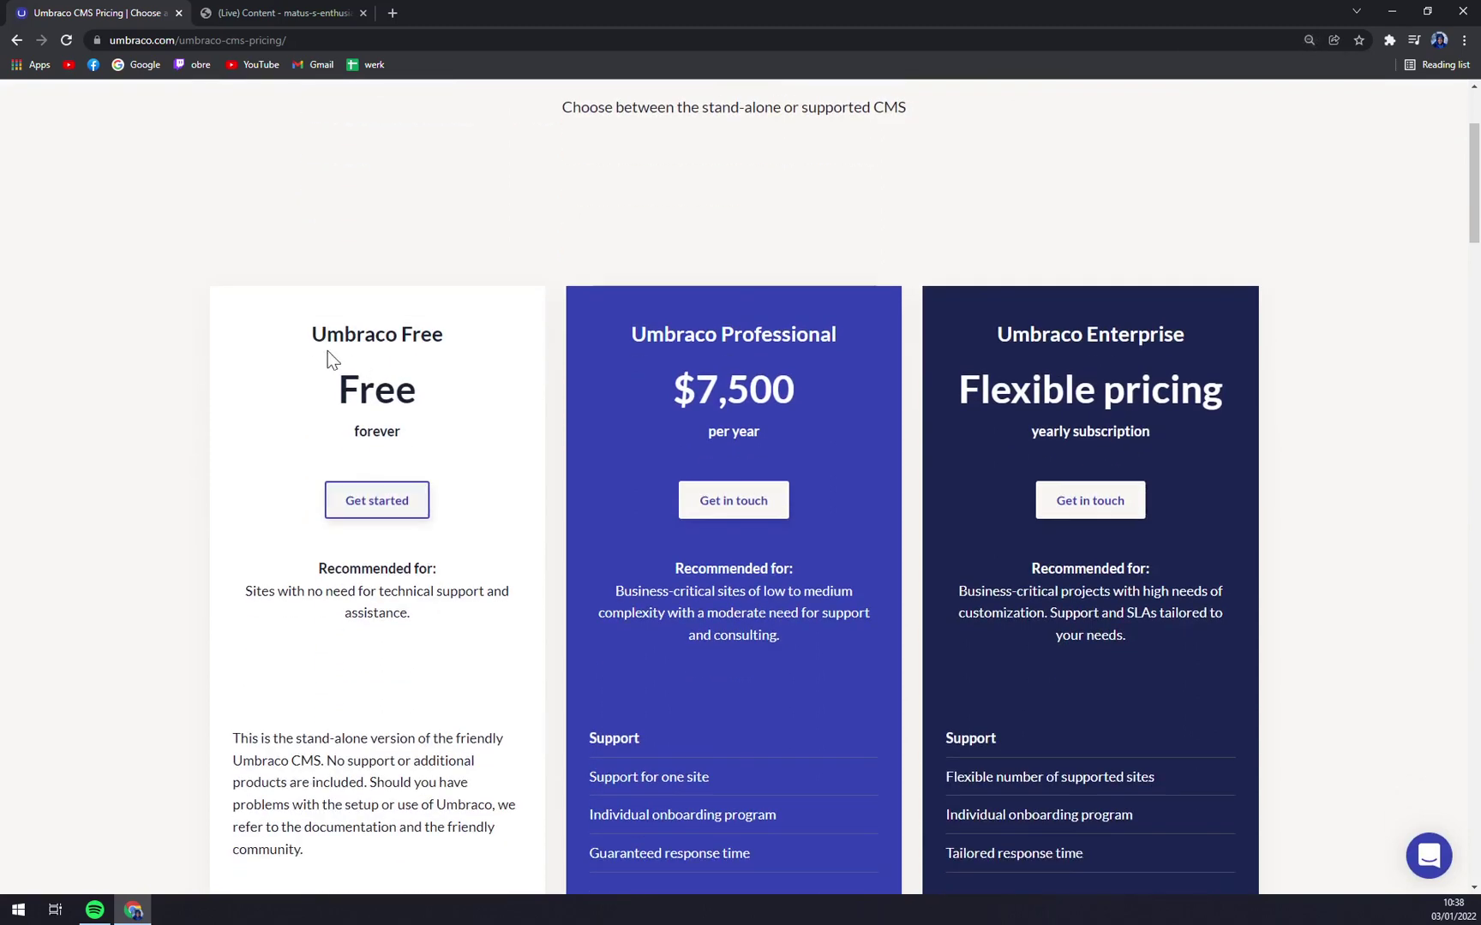
scroll(1155, 533, "down", 3)
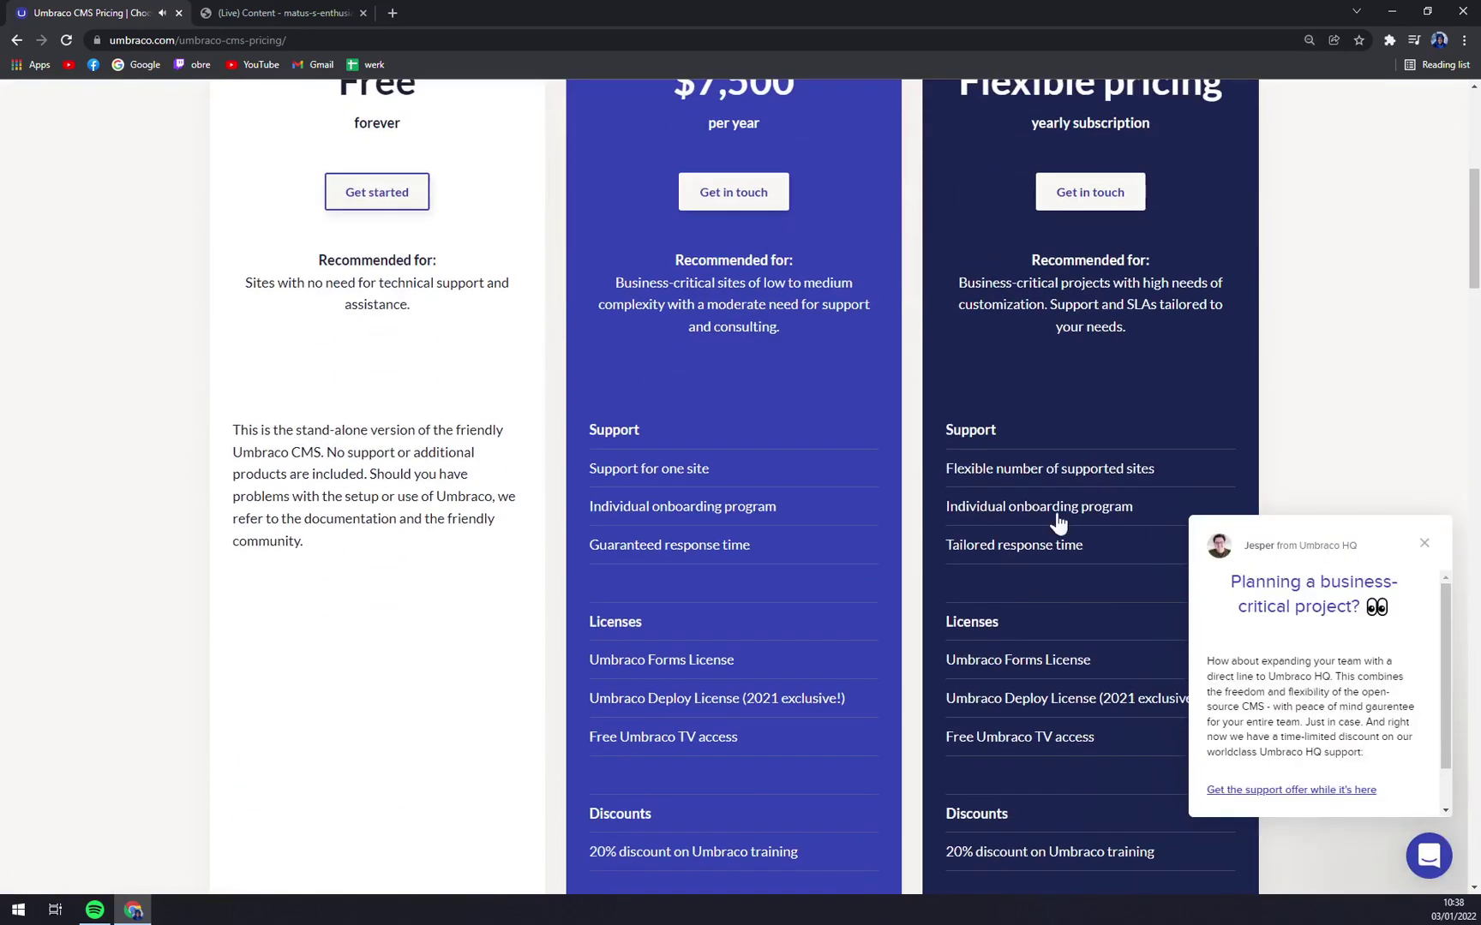
scroll(1153, 524, "up", 2)
left_click(1422, 542)
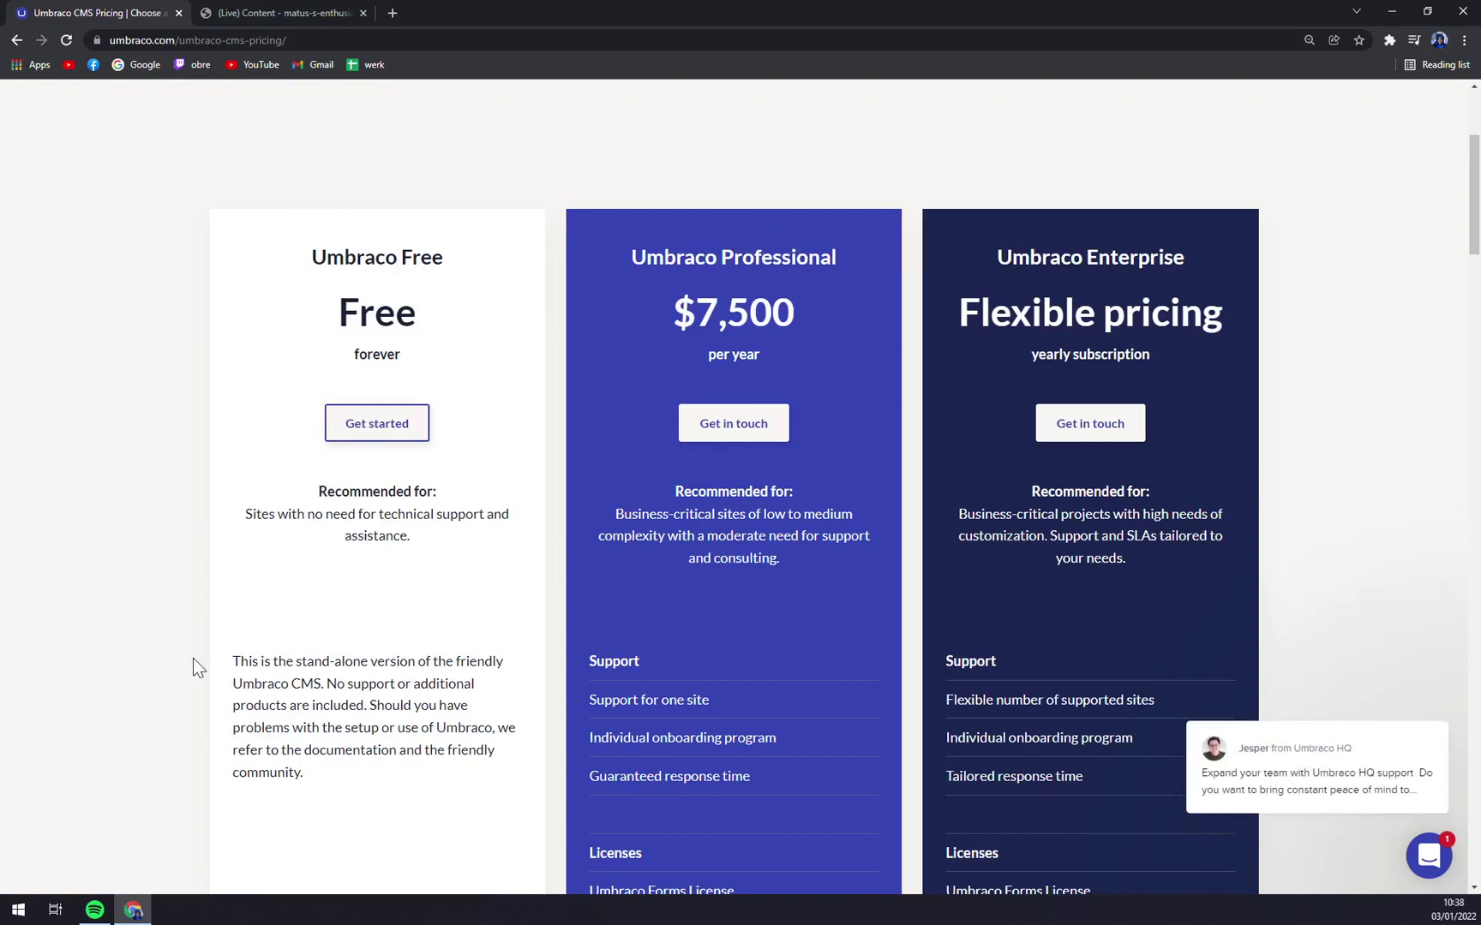
scroll(145, 472, "down", 2)
scroll(169, 493, "up", 2)
scroll(762, 420, "down", 5)
scroll(784, 343, "up", 3)
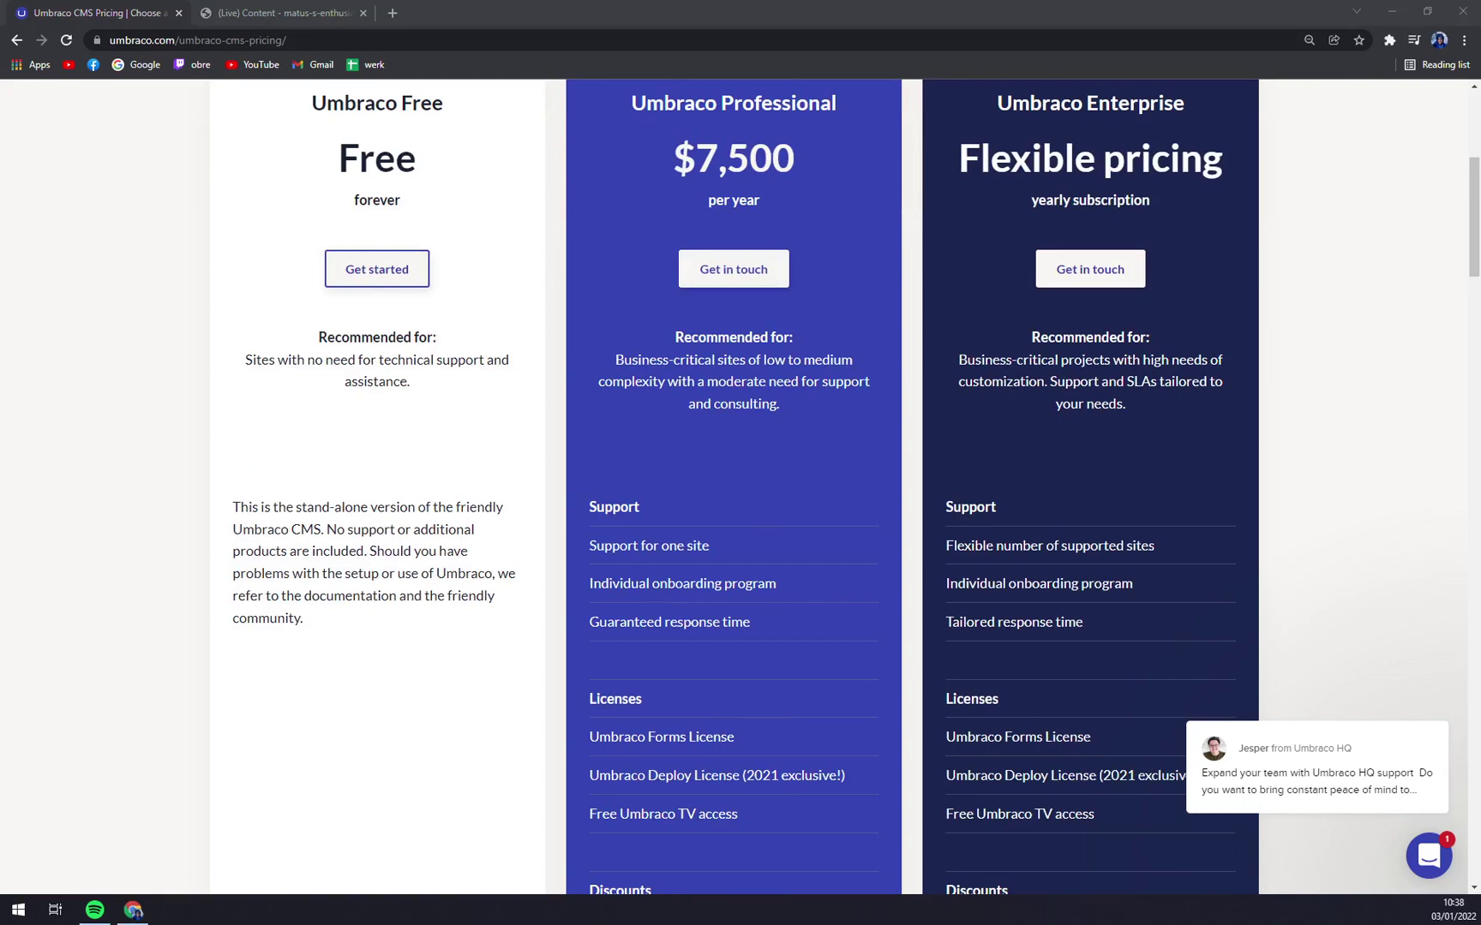
scroll(740, 487, "up", 3)
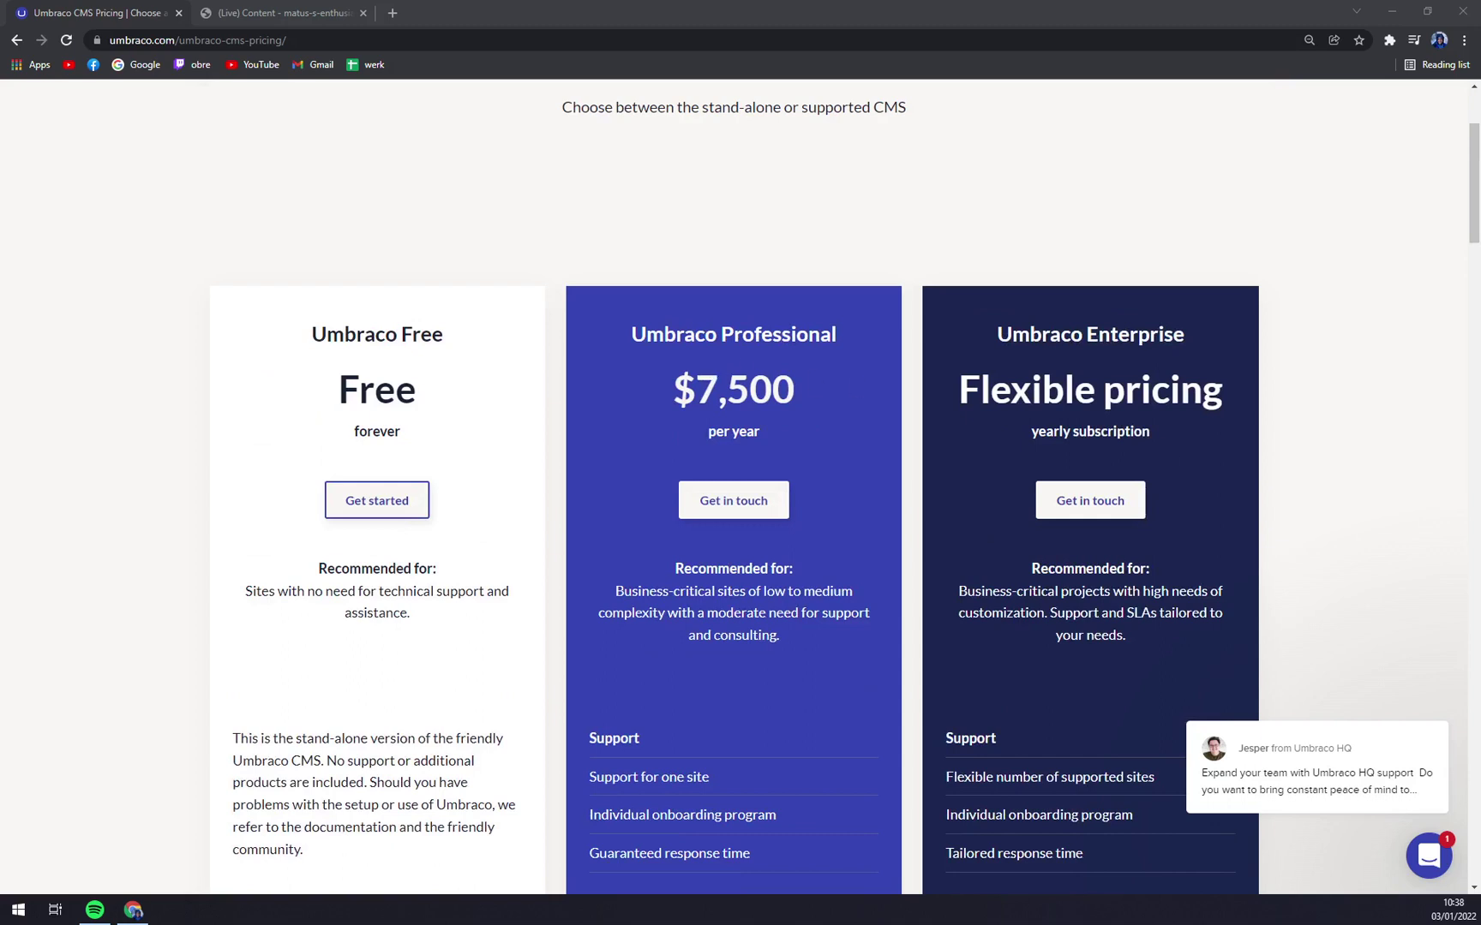
left_click(1416, 701)
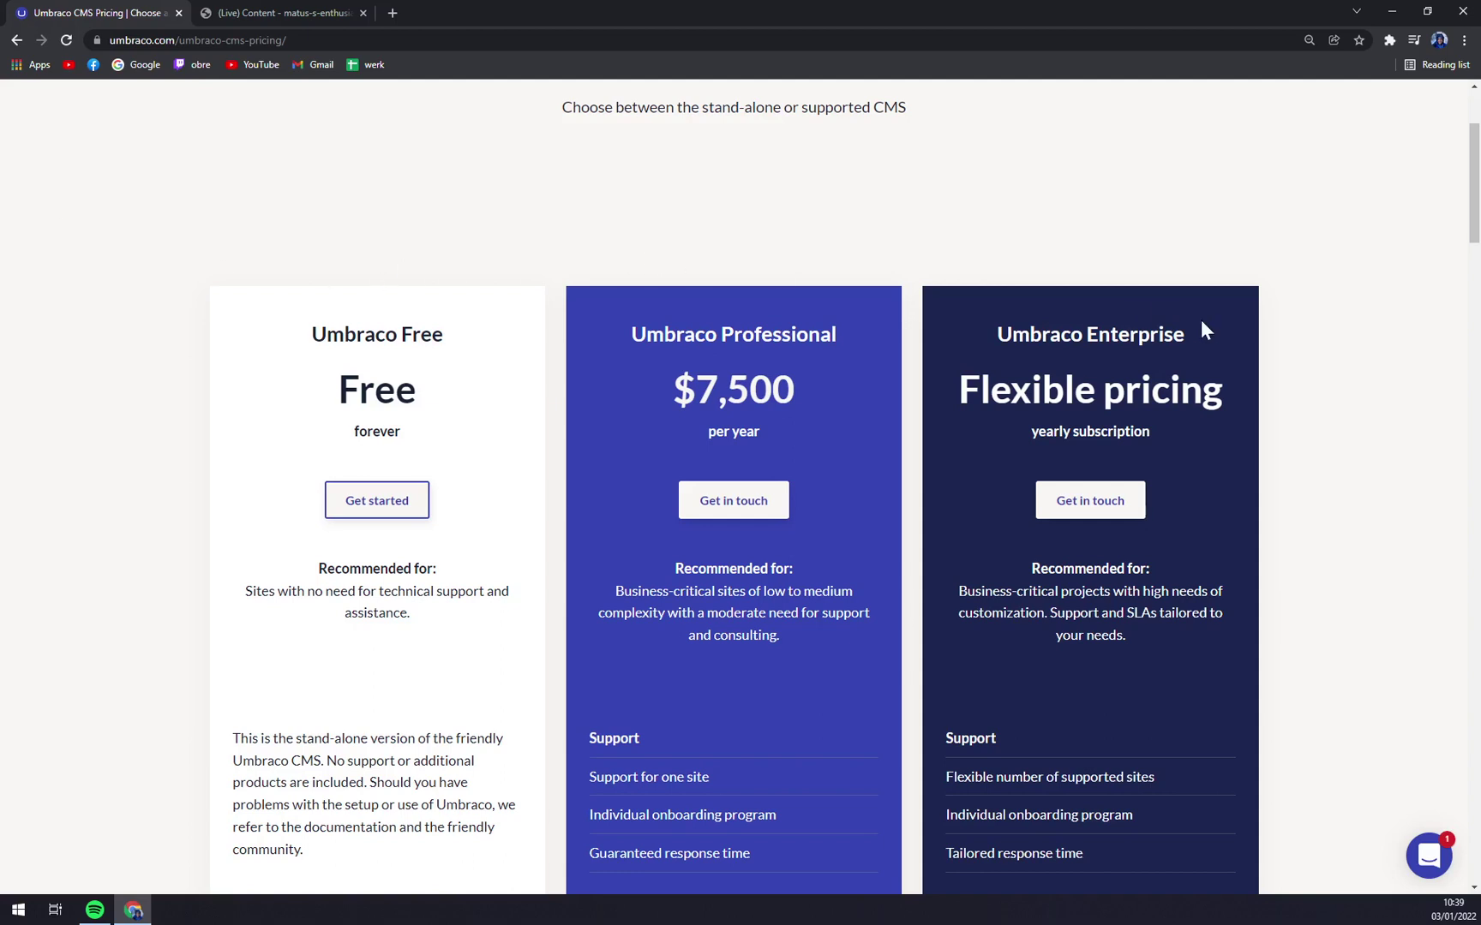
scroll(1285, 340, "down", 3)
scroll(1114, 344, "up", 2)
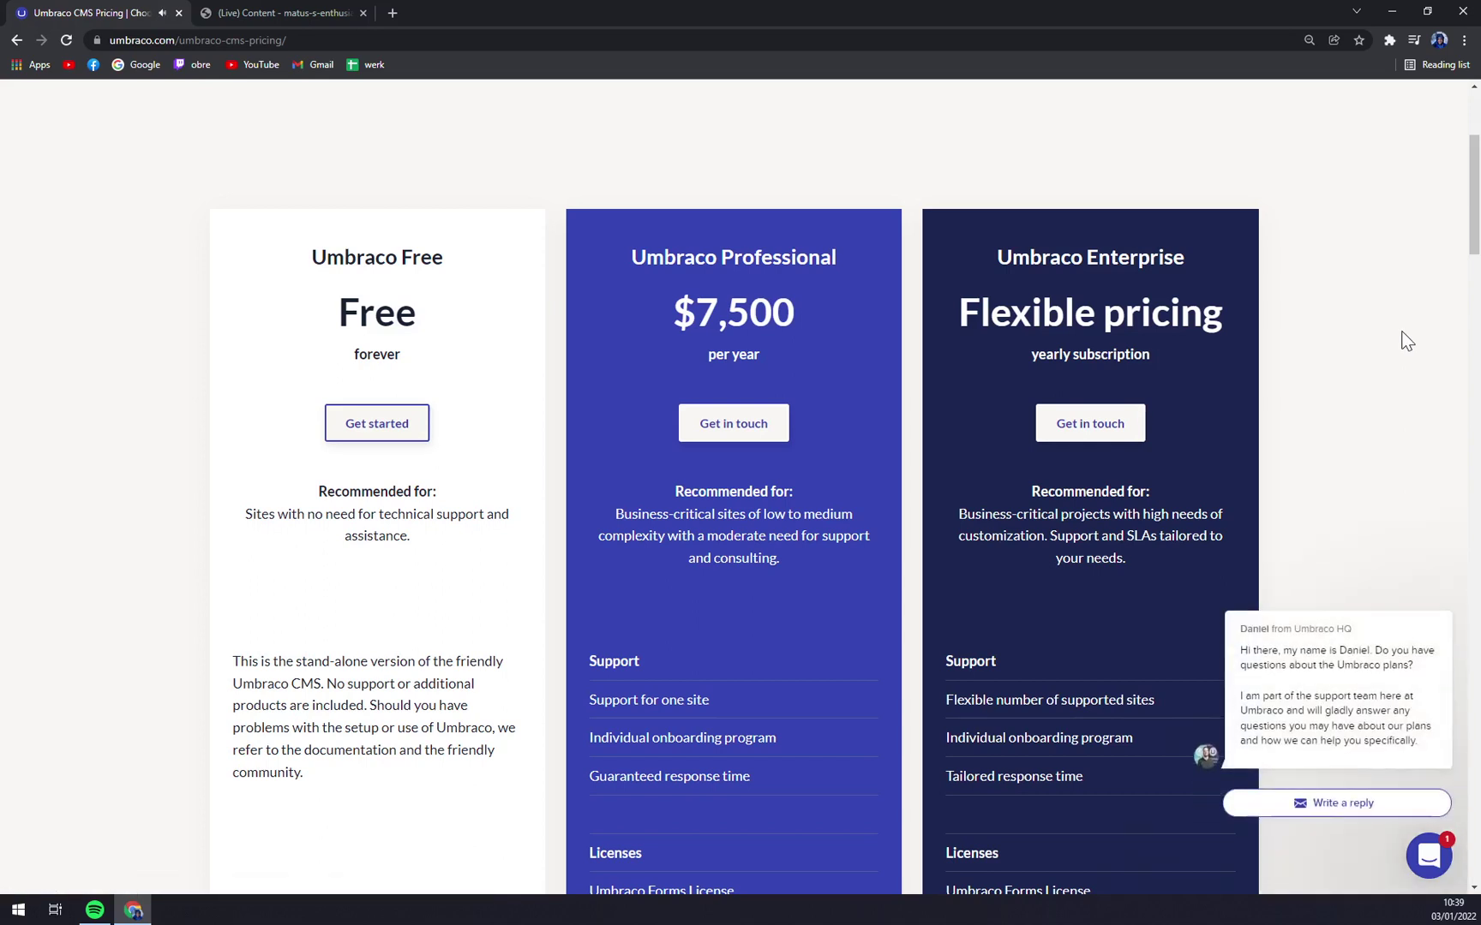
left_click(1439, 593)
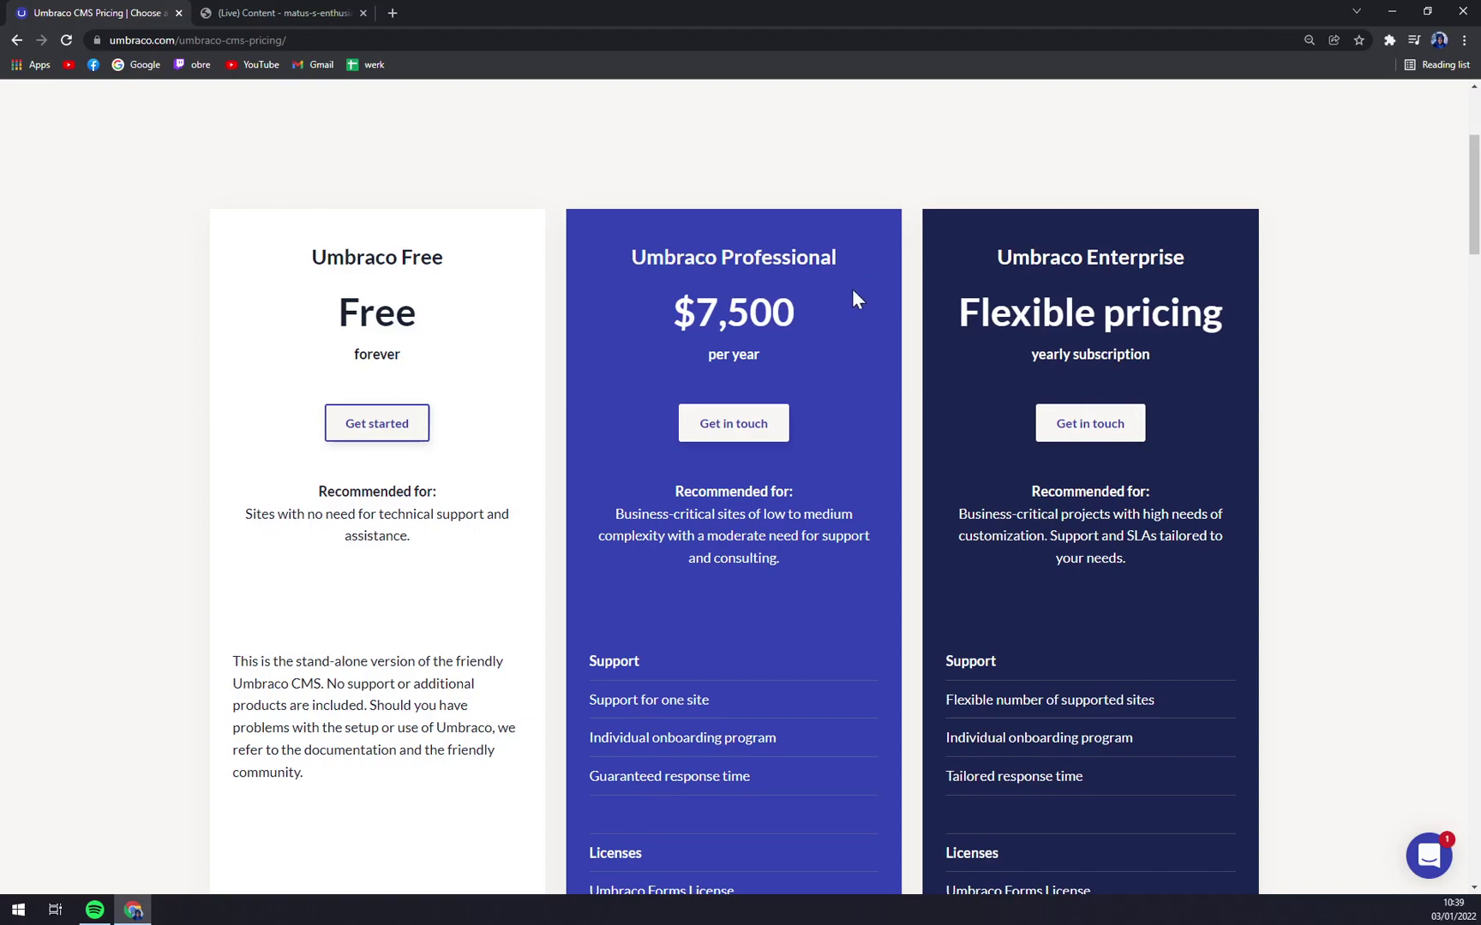
scroll(796, 296, "down", 12)
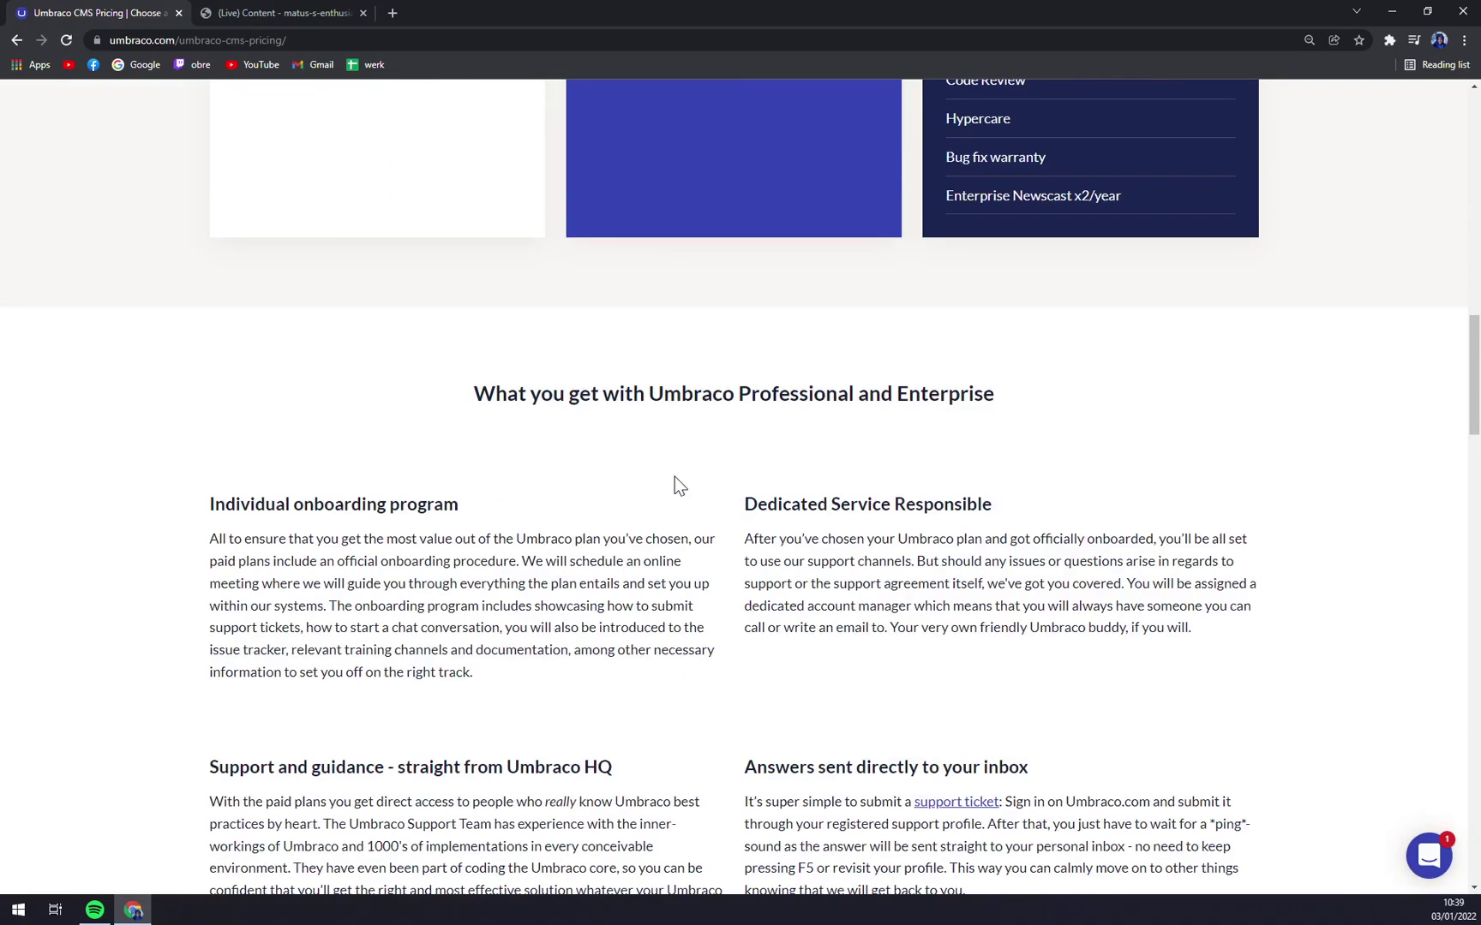
scroll(285, 347, "up", 15)
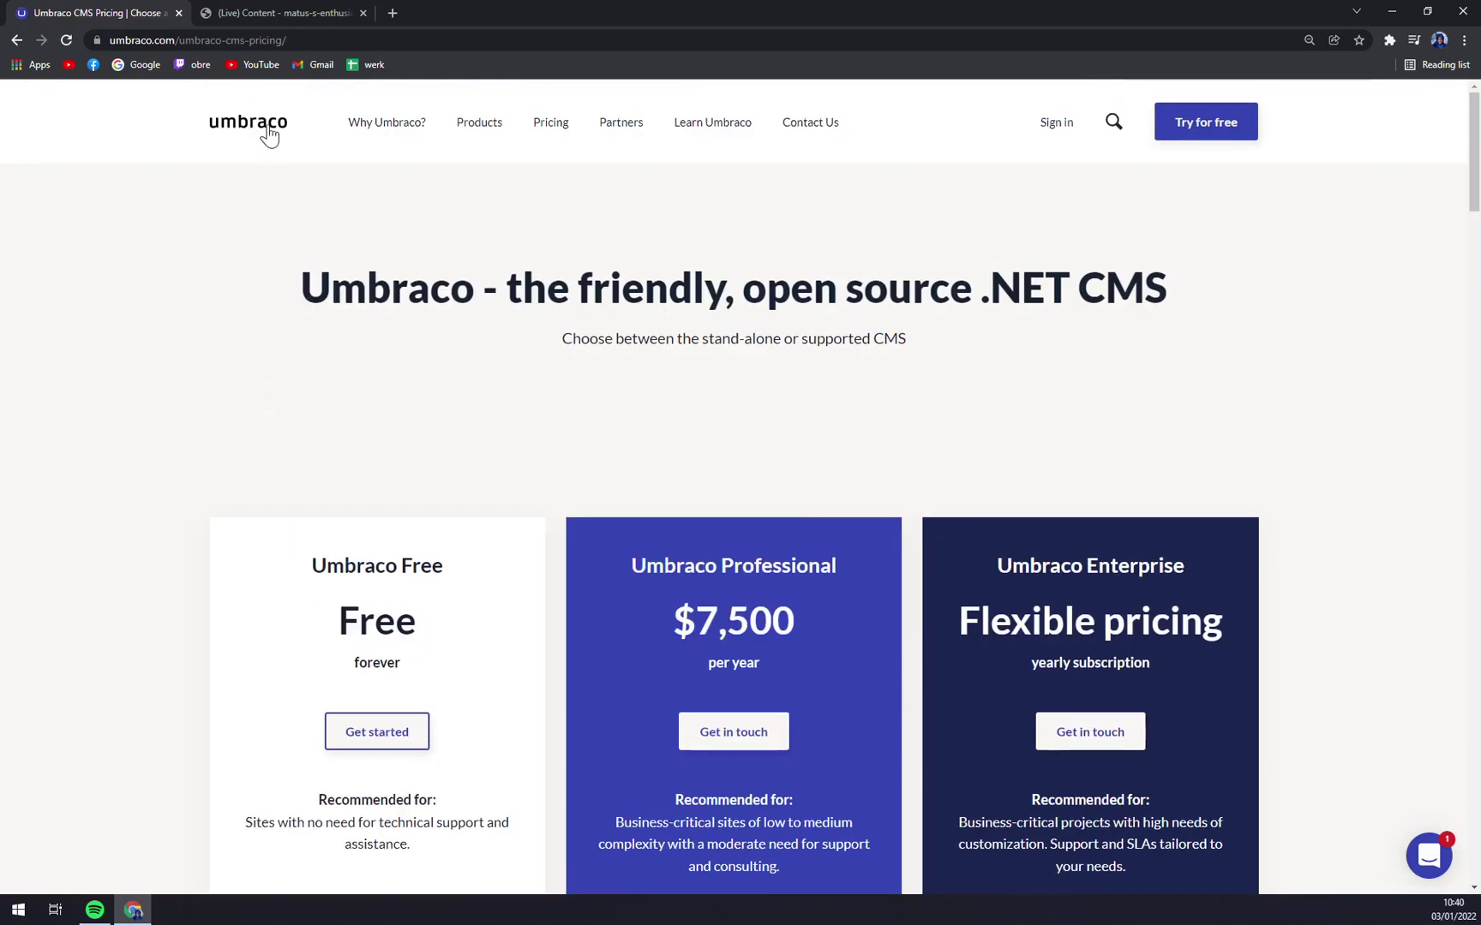
From the Umbraco homepage, go to Products and browse Cloud, CMS, Training, Support, Deploy, Forms and TV
left_click(266, 129)
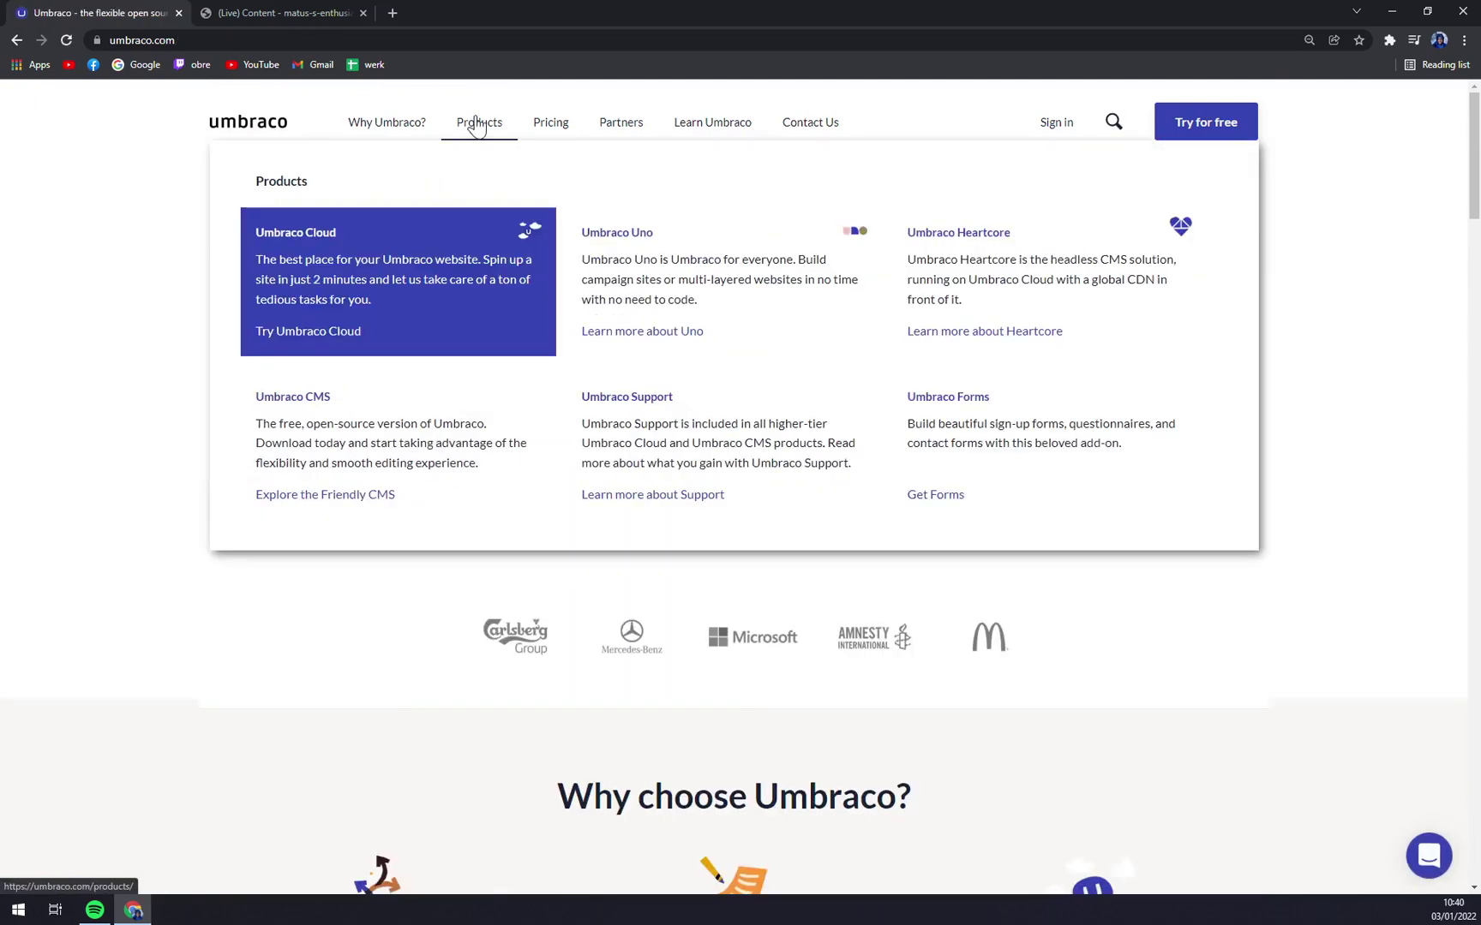
left_click(478, 127)
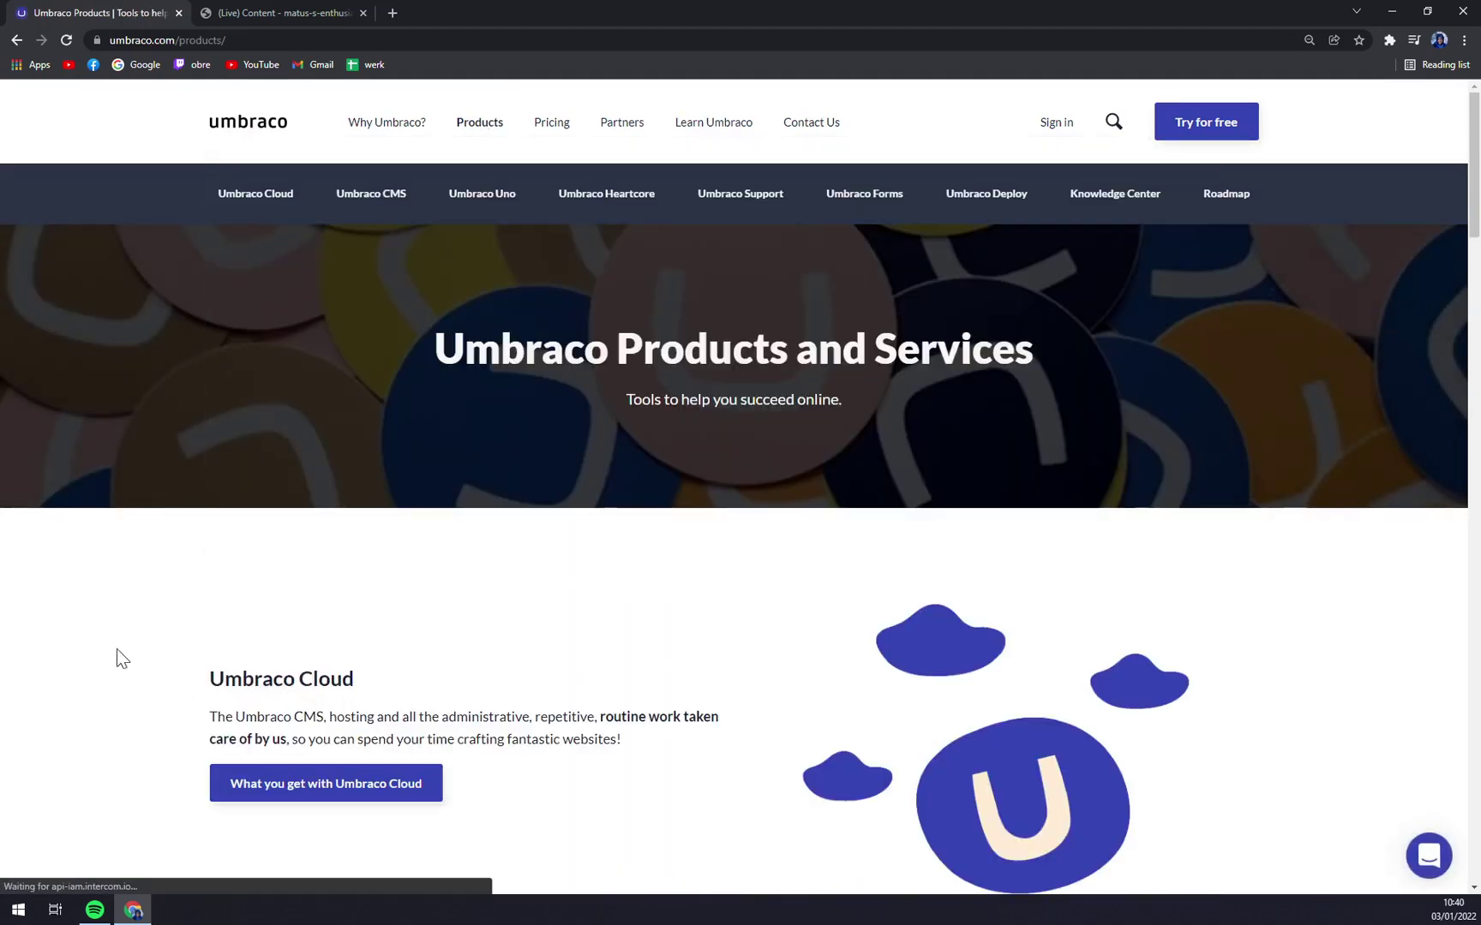
scroll(730, 664, "down", 8)
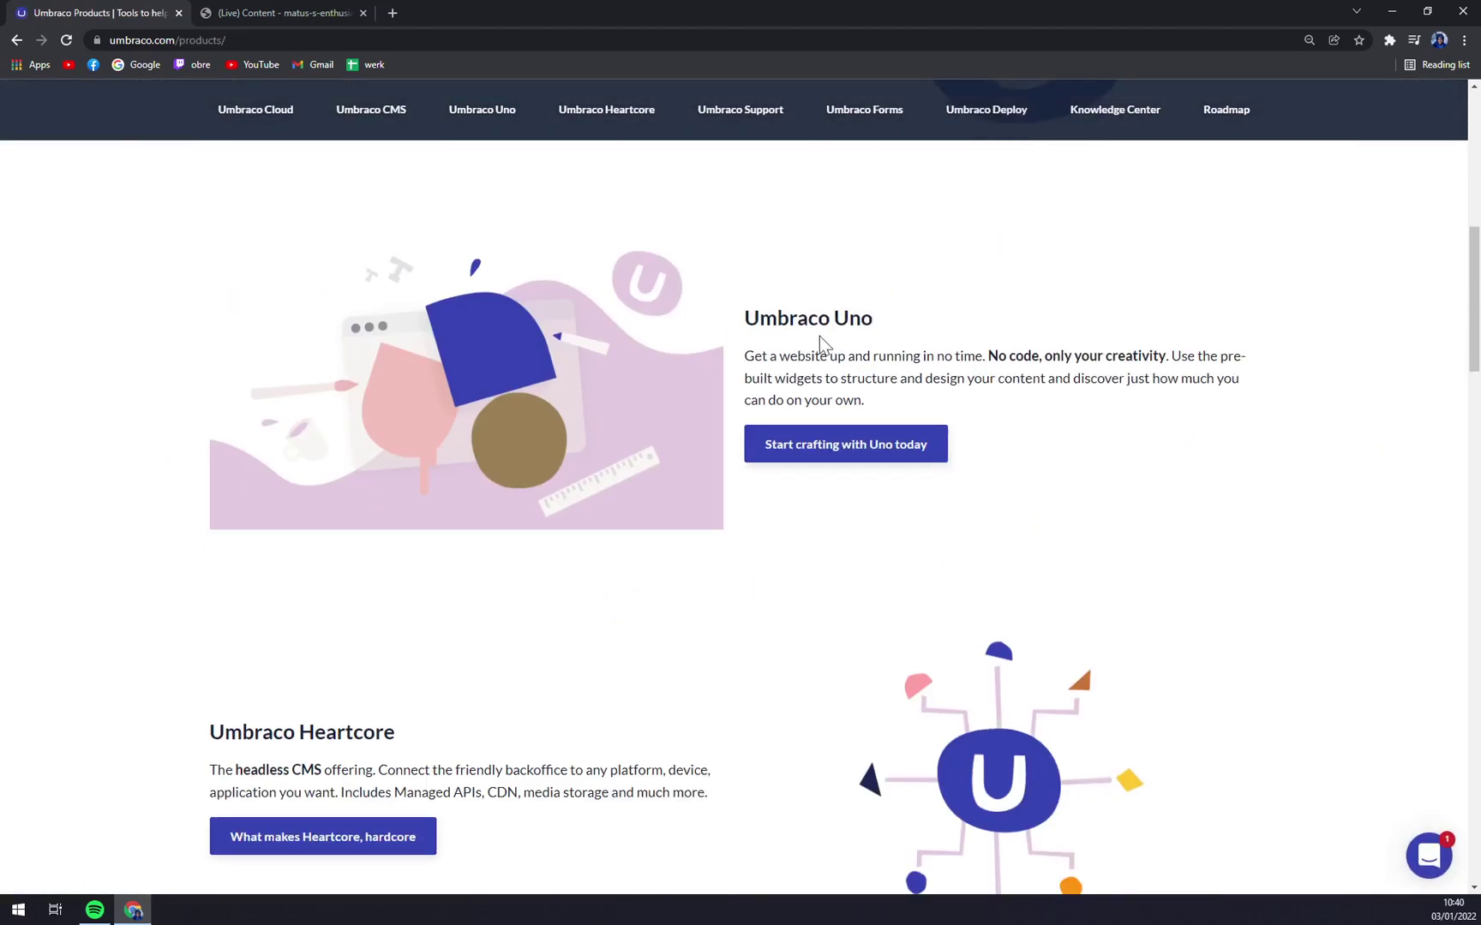
scroll(818, 339, "down", 3)
scroll(364, 526, "down", 5)
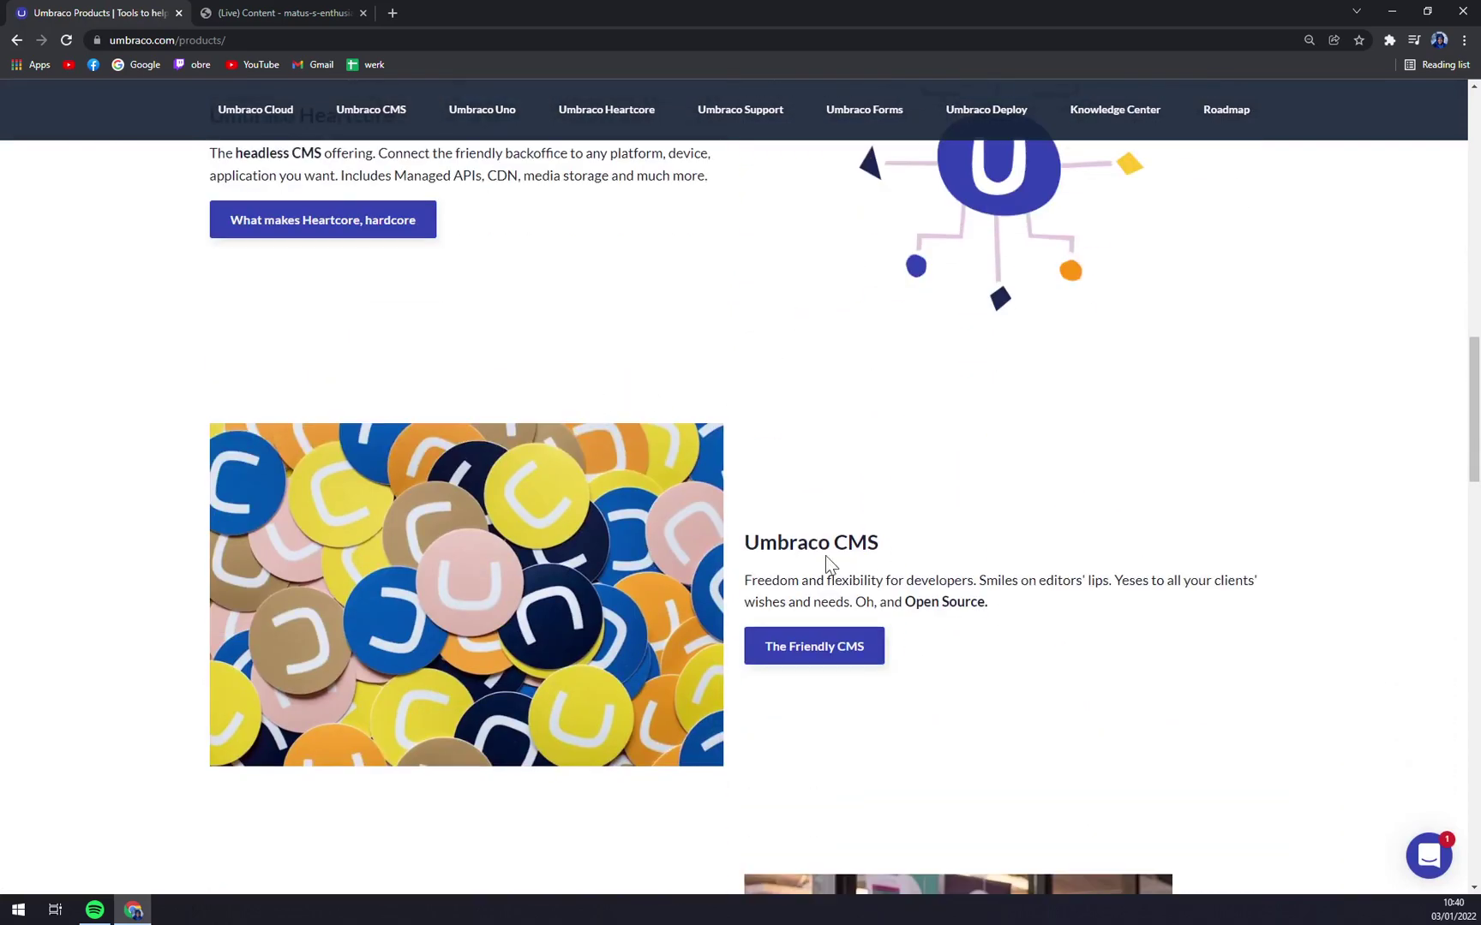
scroll(842, 566, "down", 1)
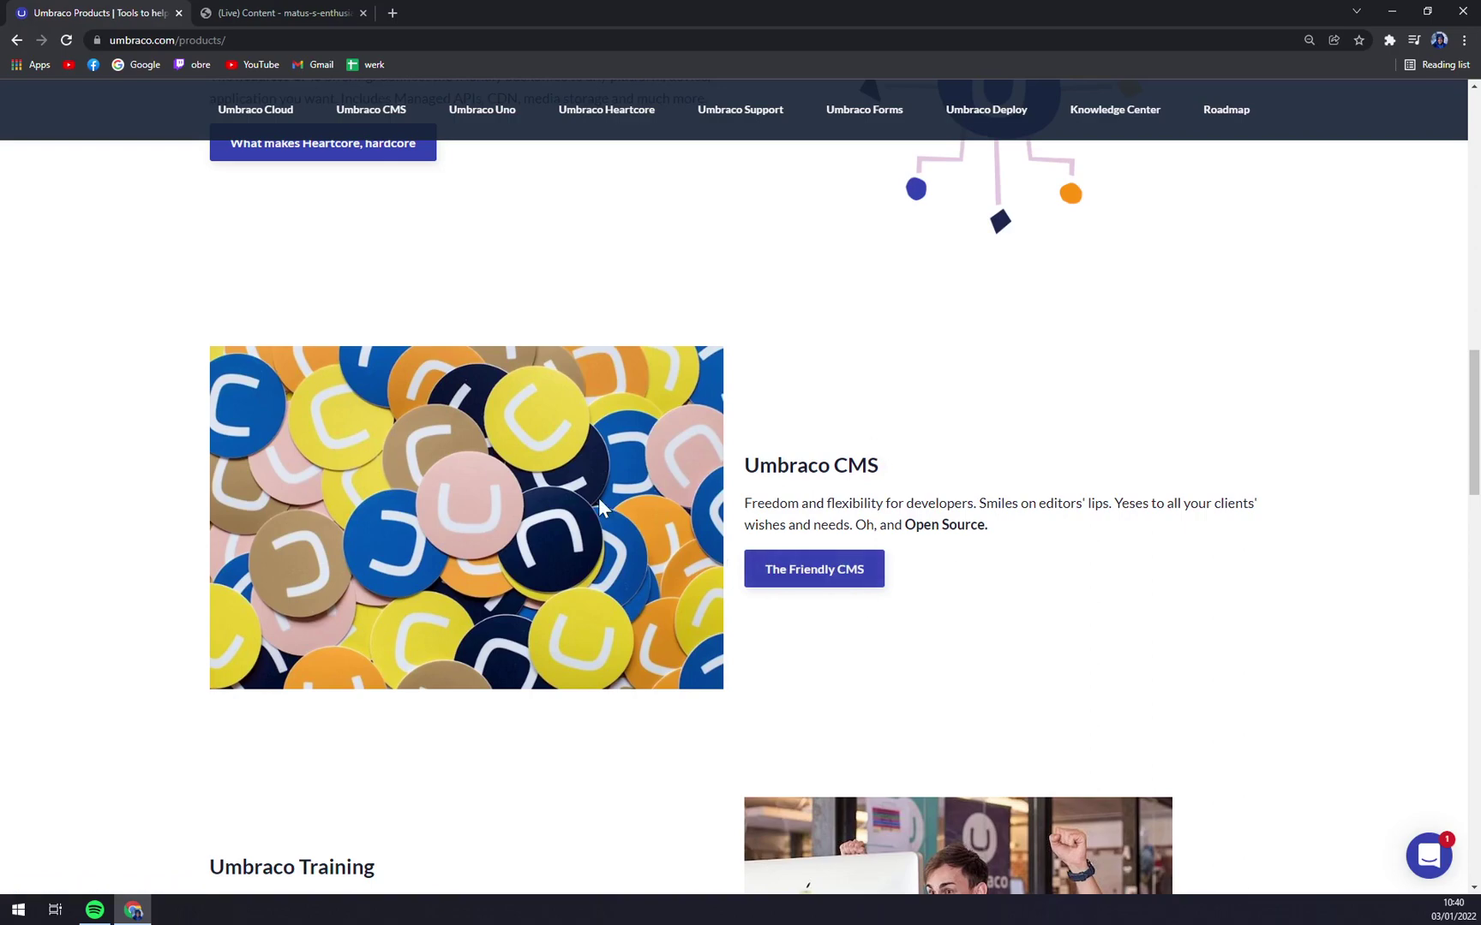
scroll(702, 370, "down", 5)
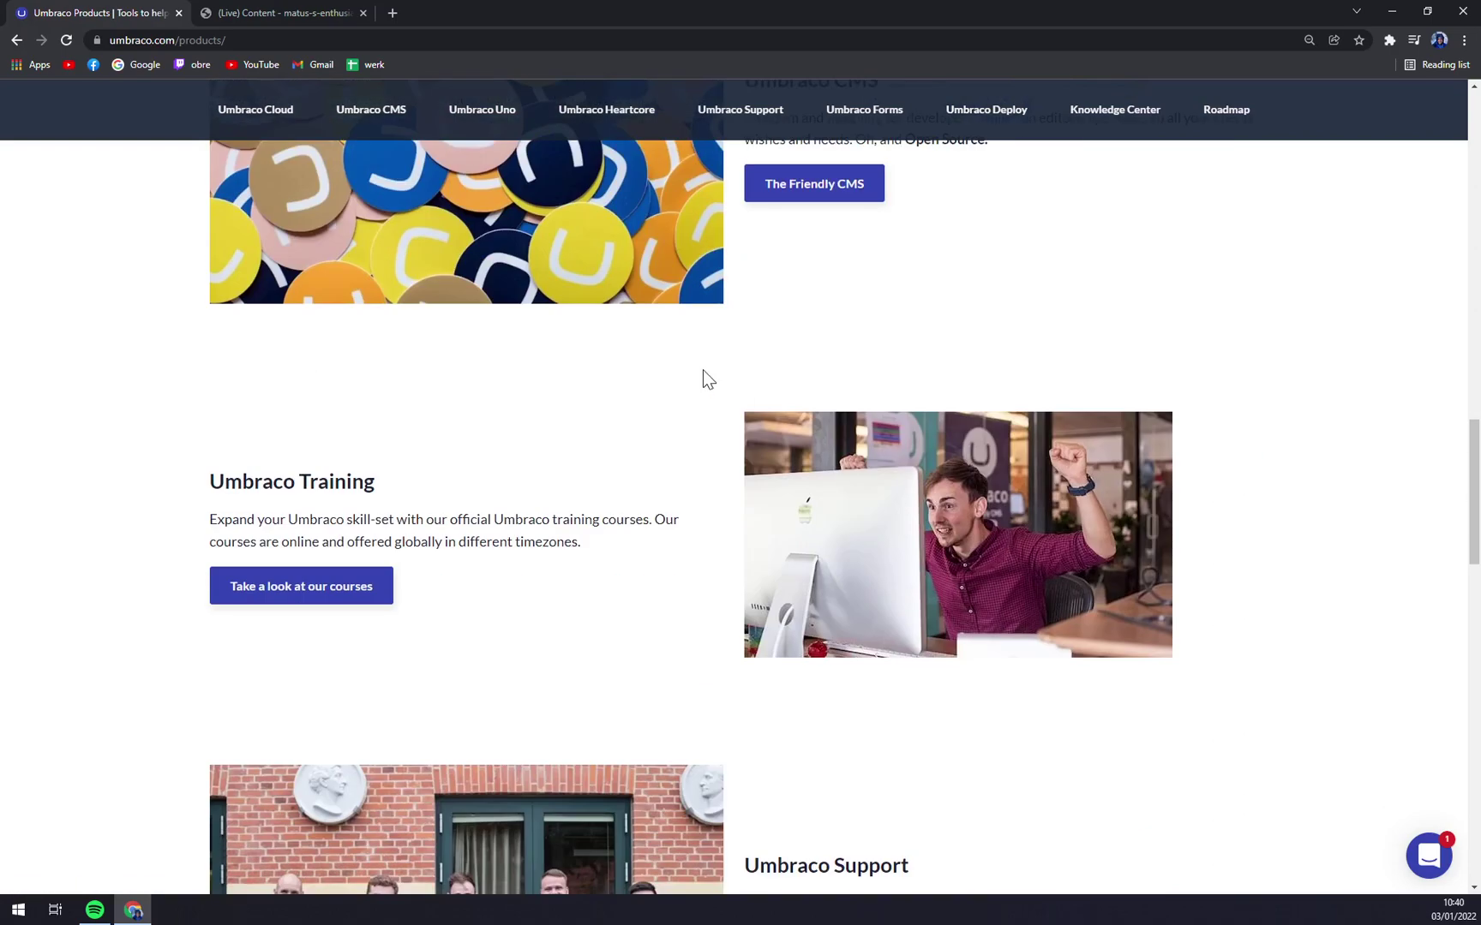
scroll(609, 516, "down", 7)
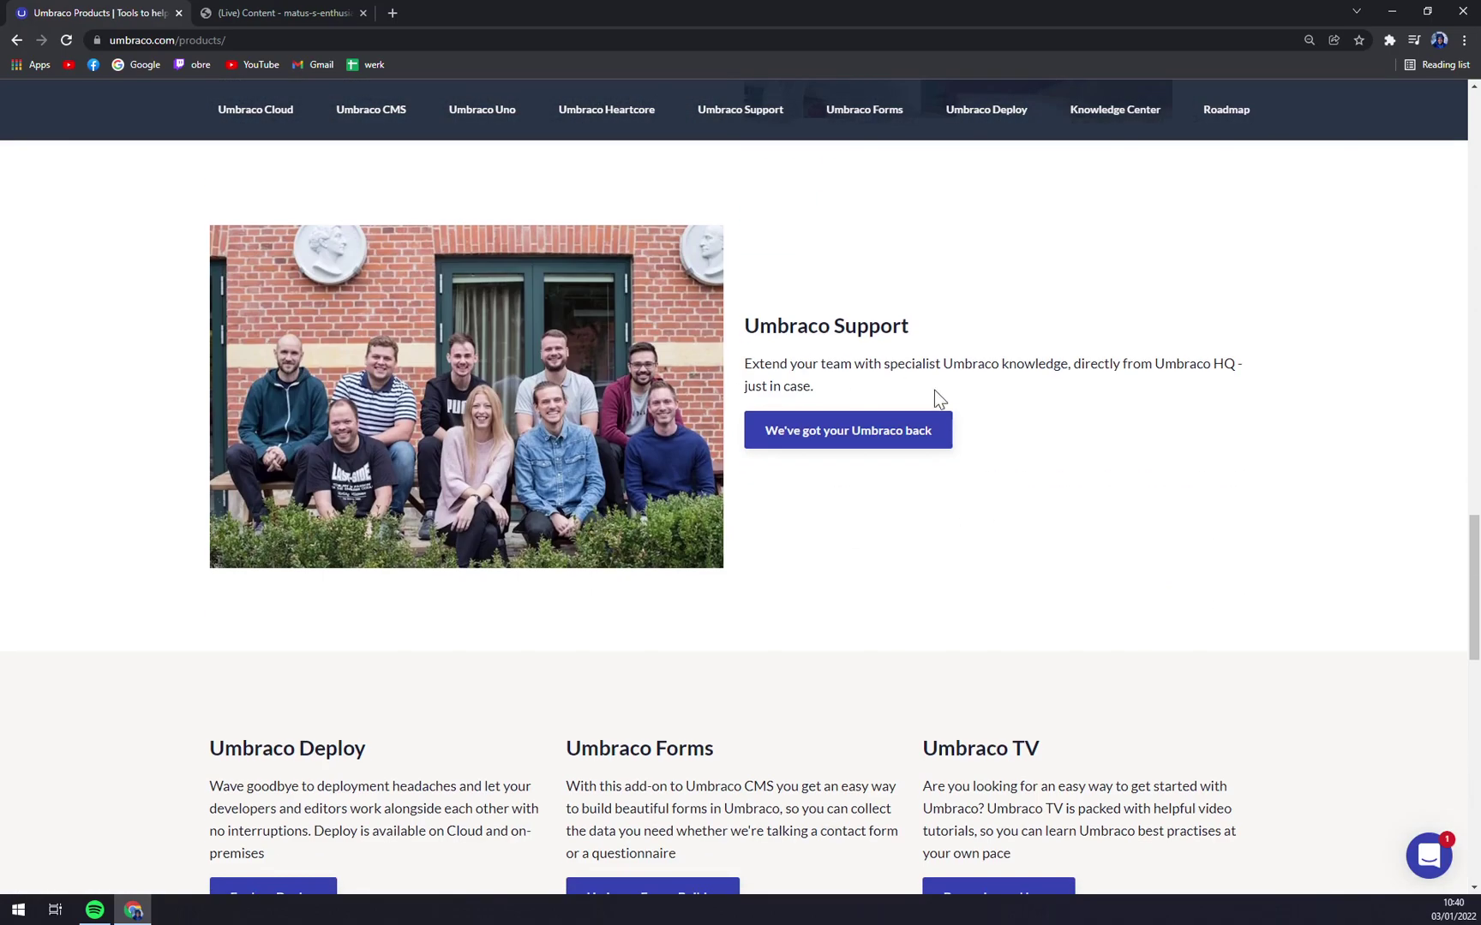
scroll(935, 401, "up", 20)
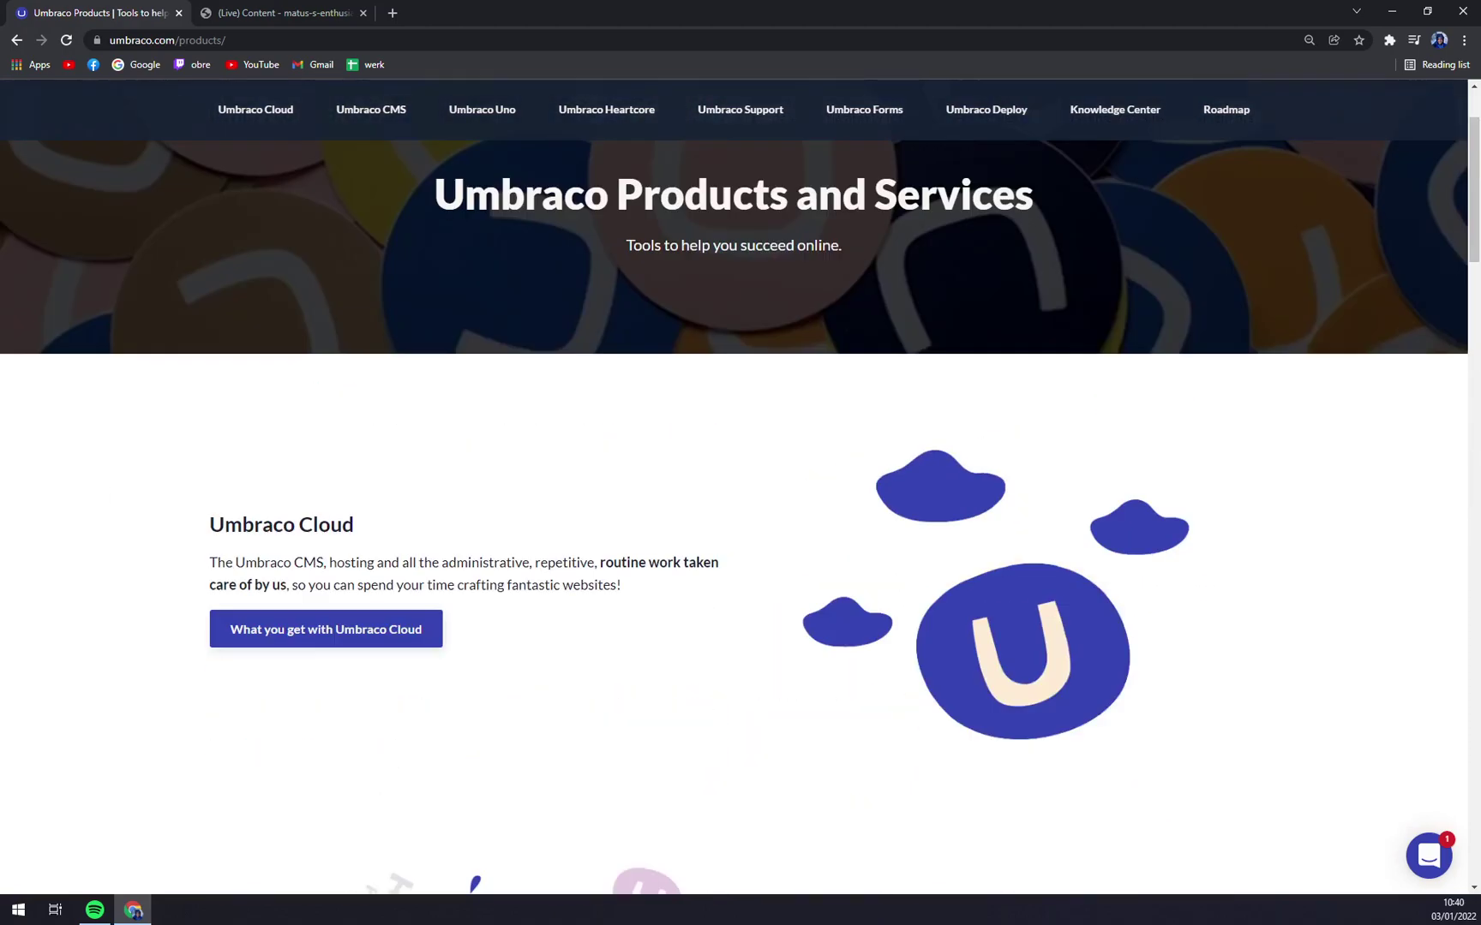
scroll(562, 189, "up", 2)
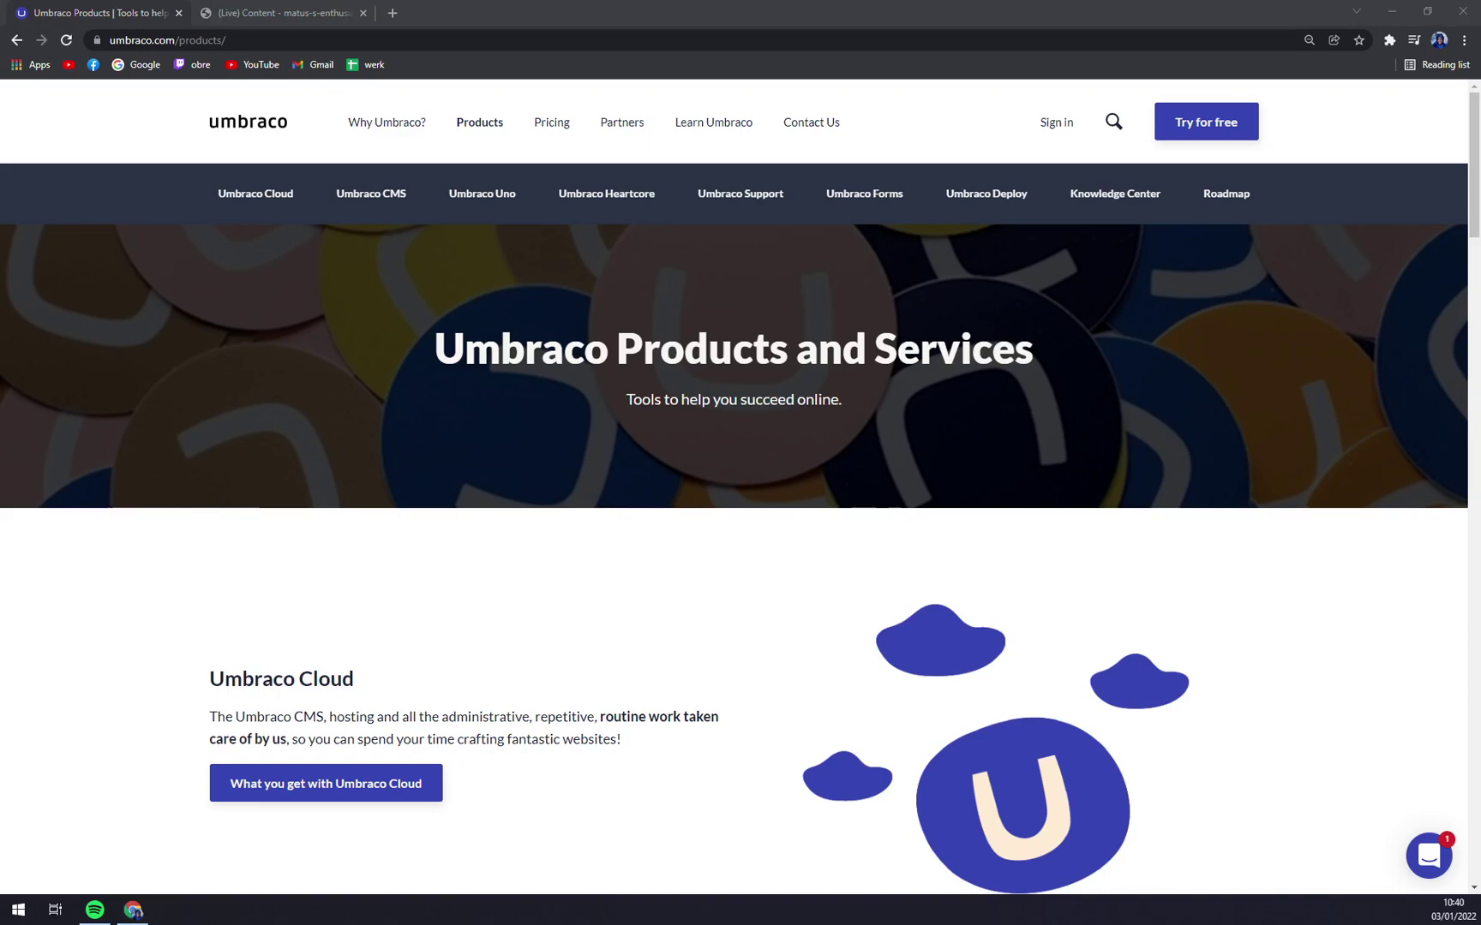
Switch to the backoffice dashboard and show the Workspaces tab with its 14-day trial notice
left_click(227, 12)
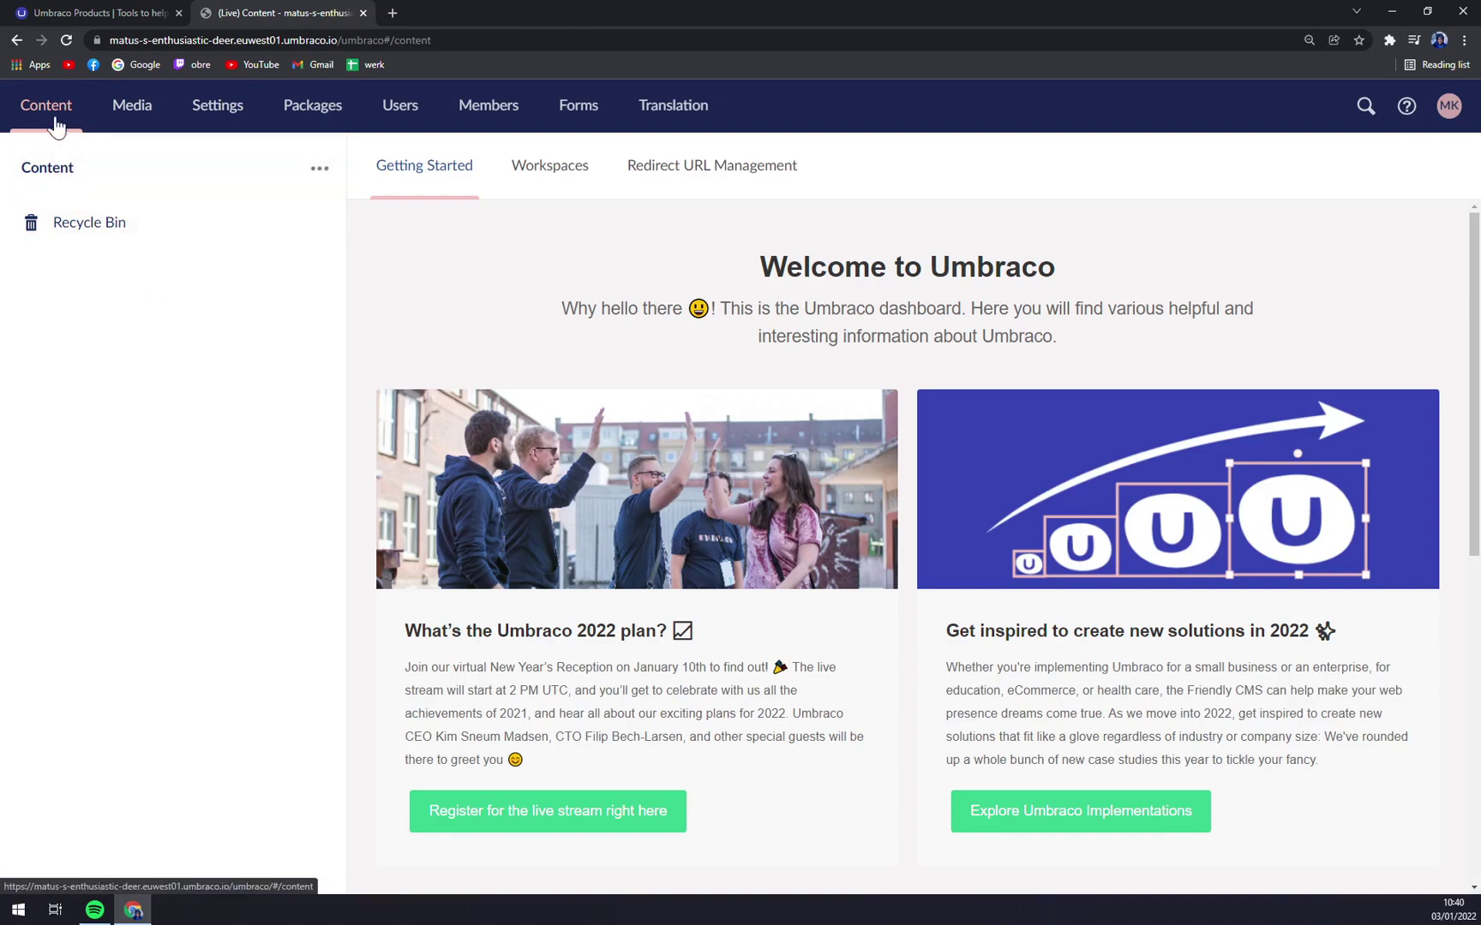
scroll(766, 669, "down", 7)
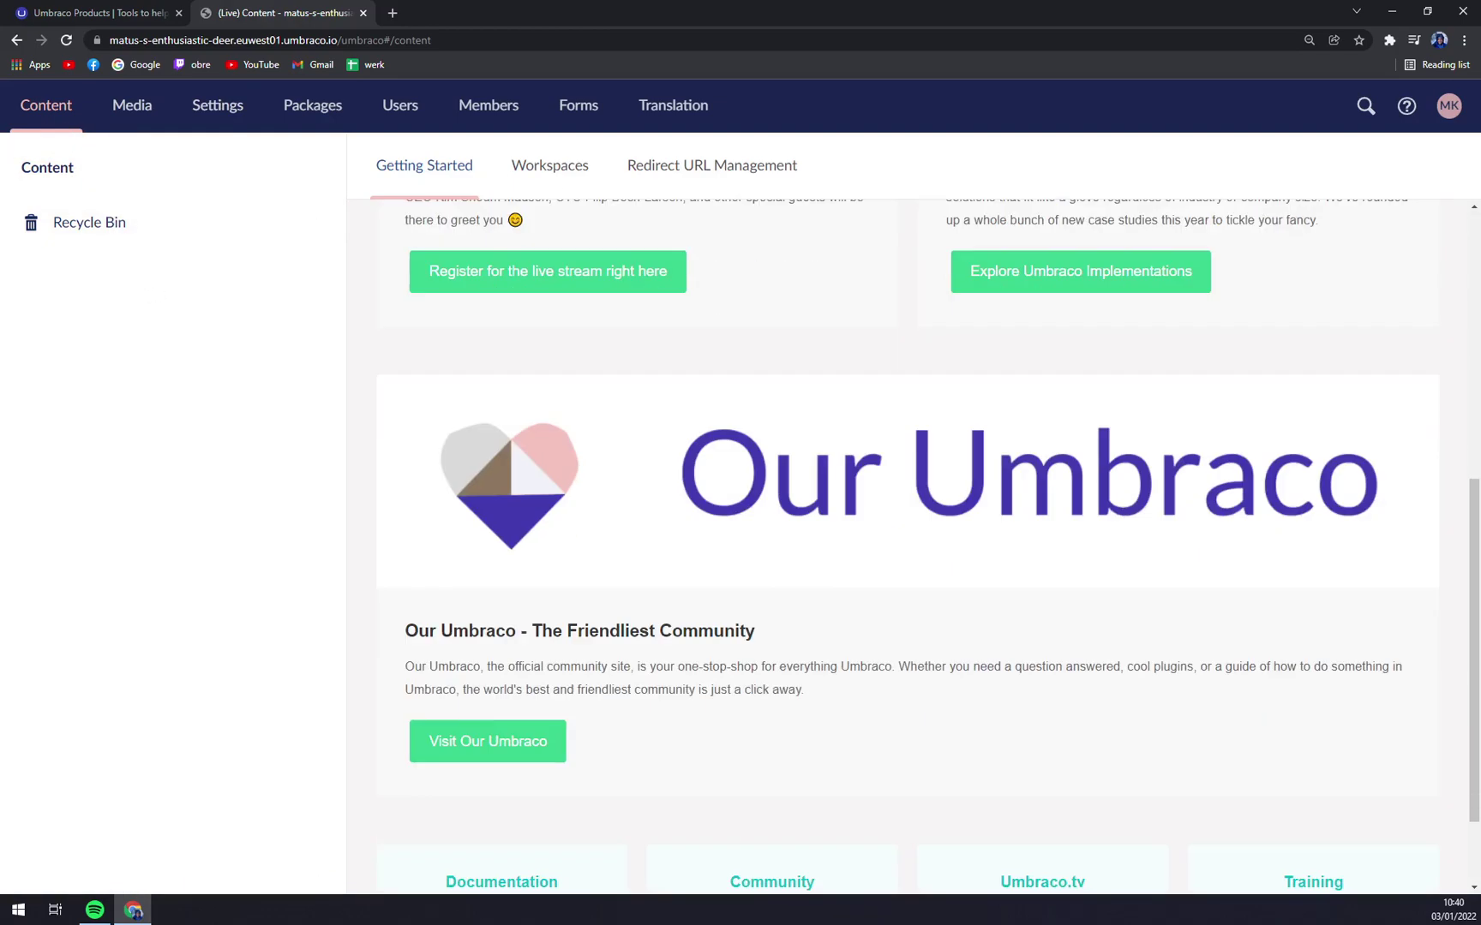
scroll(767, 666, "up", 7)
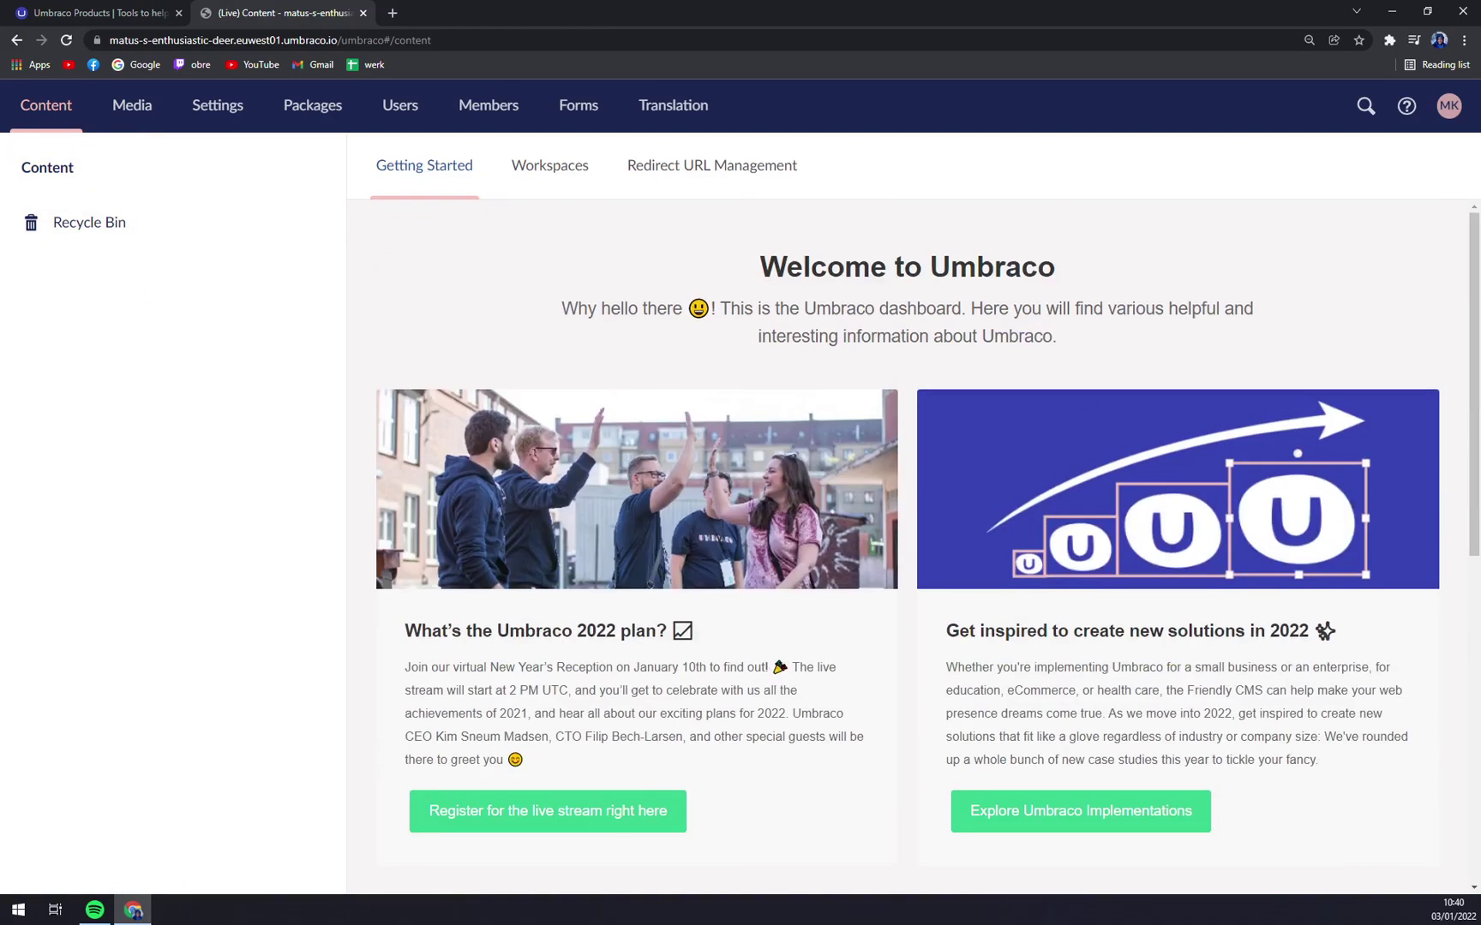
left_click(540, 181)
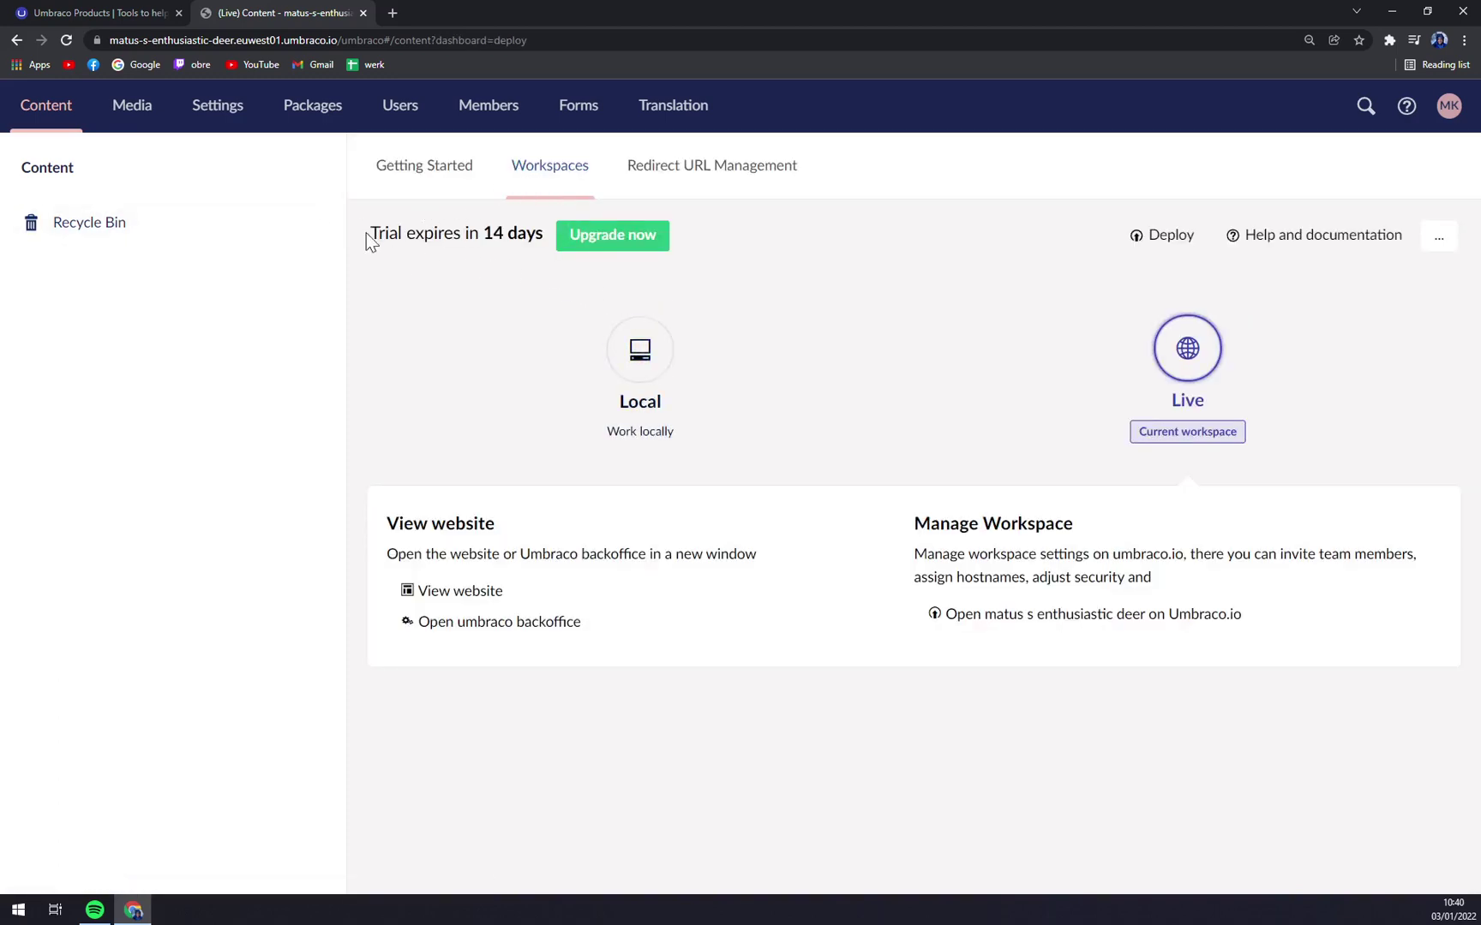
left_click_drag(370, 237, 574, 235)
Start the trial upgrade and look over the empty Company Information payment form
left_click(573, 235)
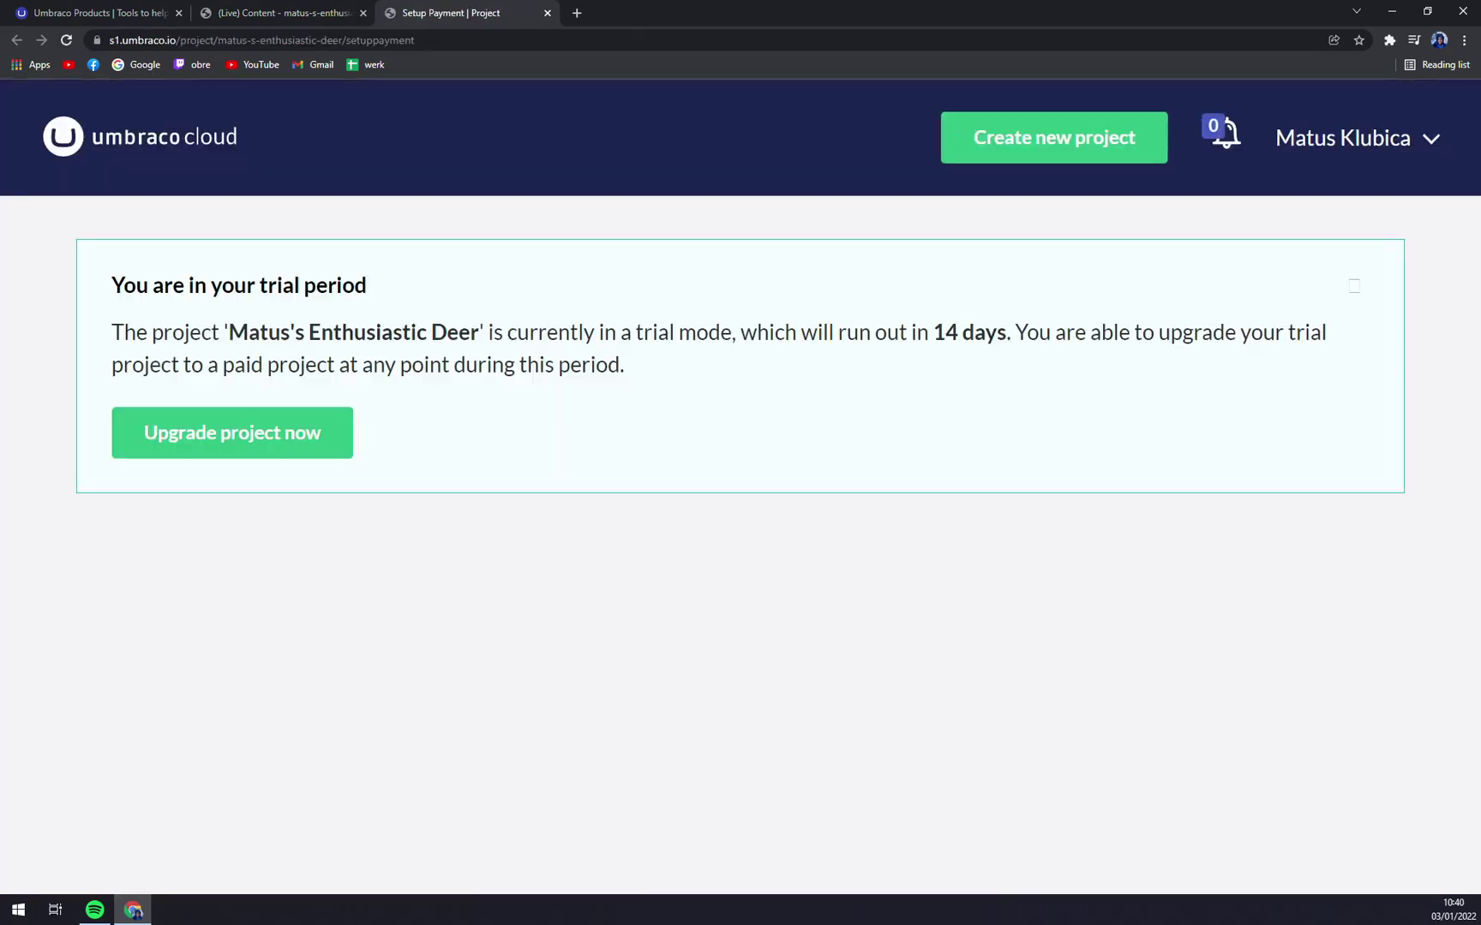
scroll(620, 545, "down", 13)
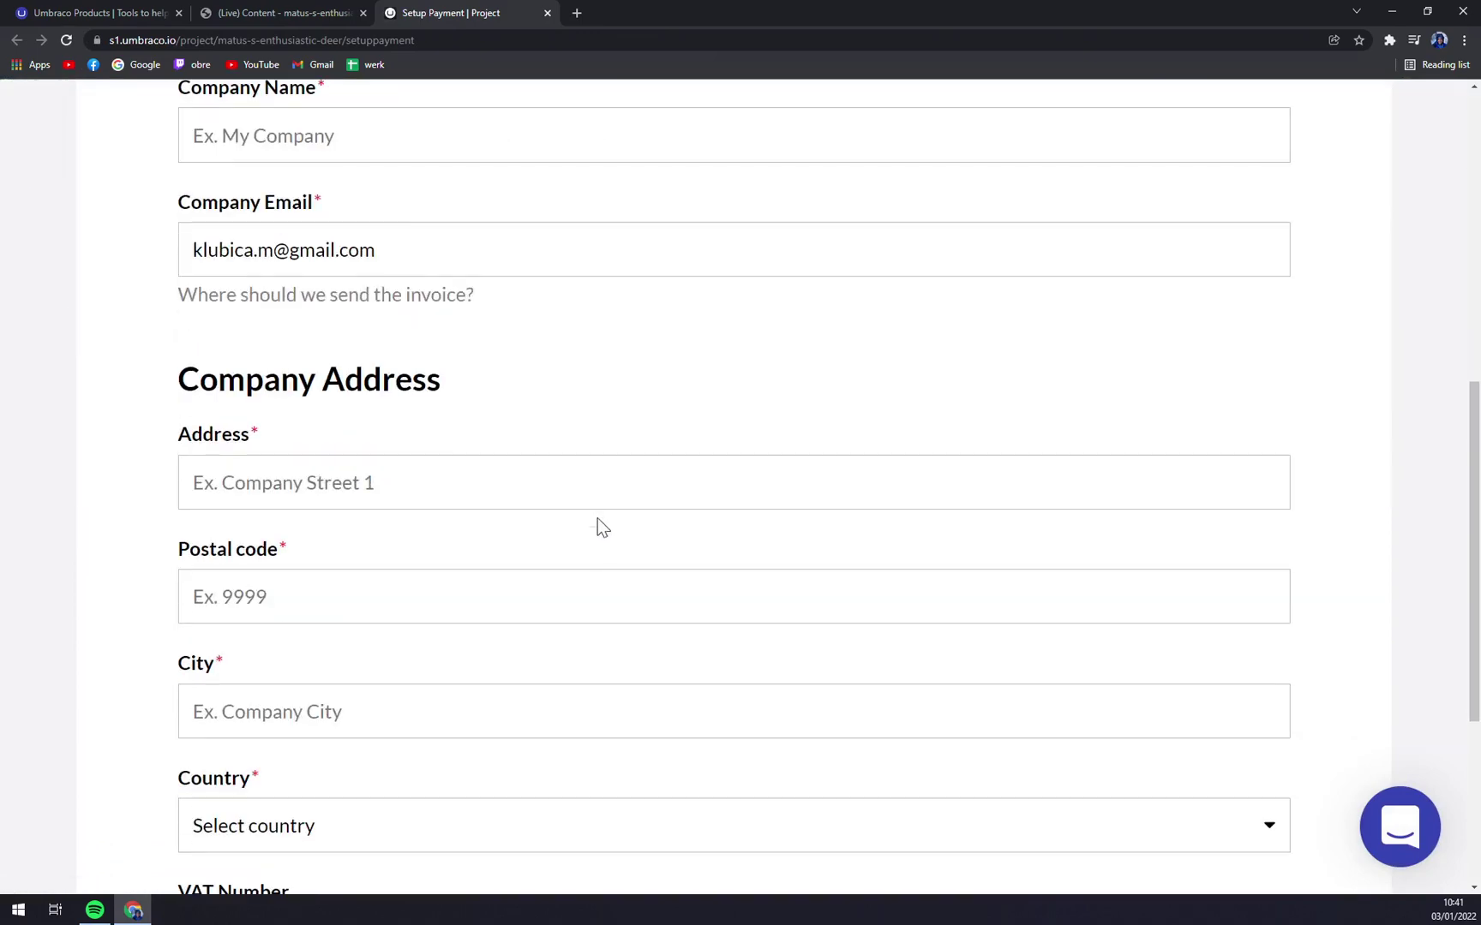
scroll(570, 518, "up", 7)
scroll(570, 518, "up", 5)
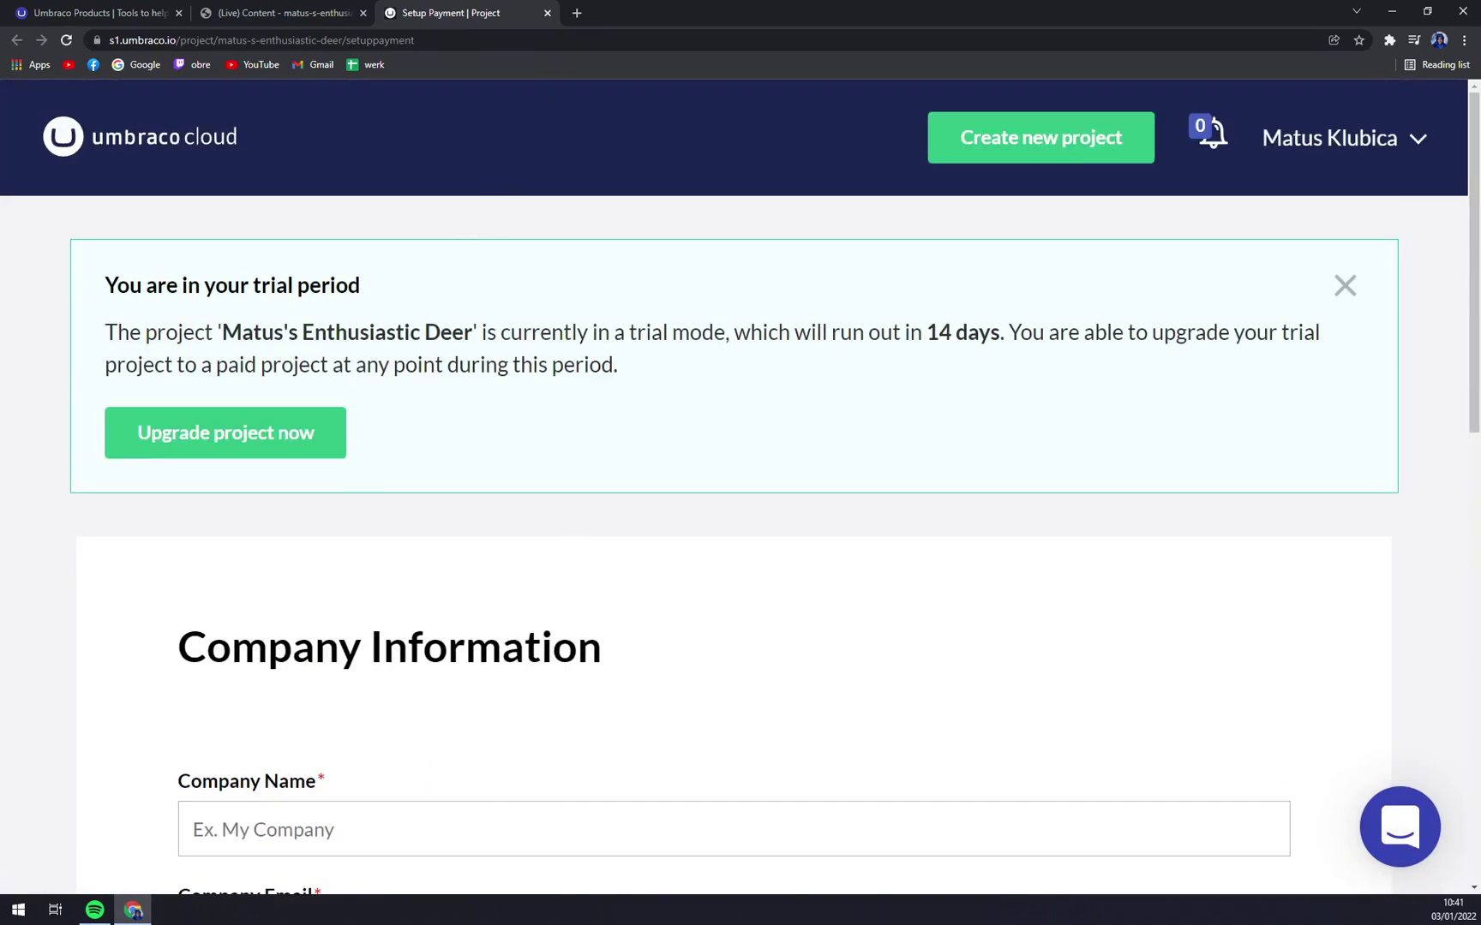
left_click_drag(222, 332, 487, 332)
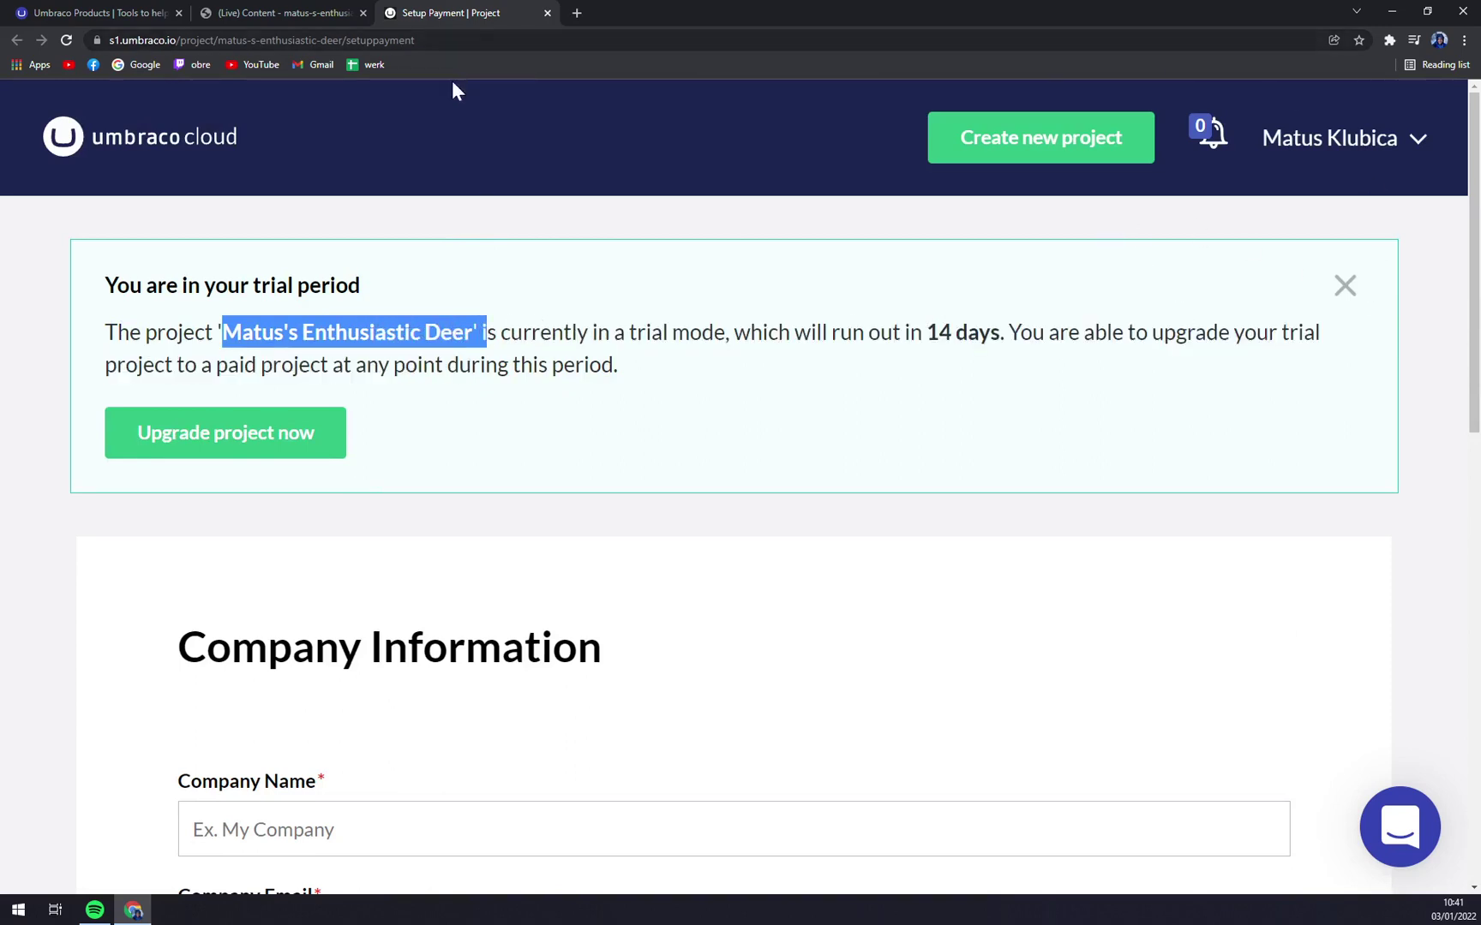
Close the Setup Payment tab, view Redirect URL Management, then show the empty Media section
left_click(548, 12)
left_click(691, 186)
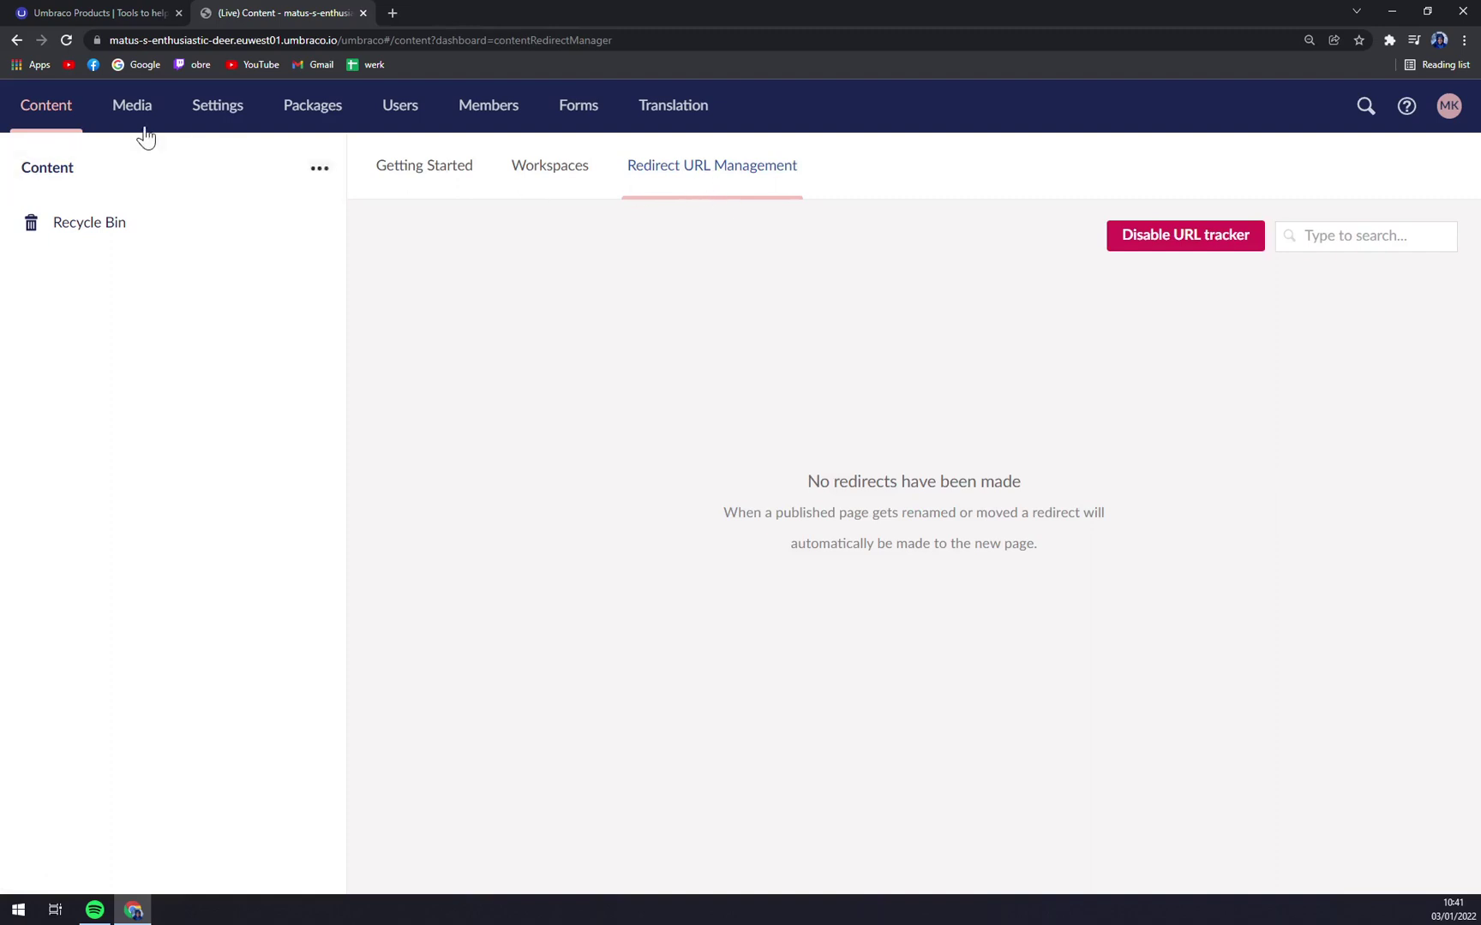
left_click(130, 106)
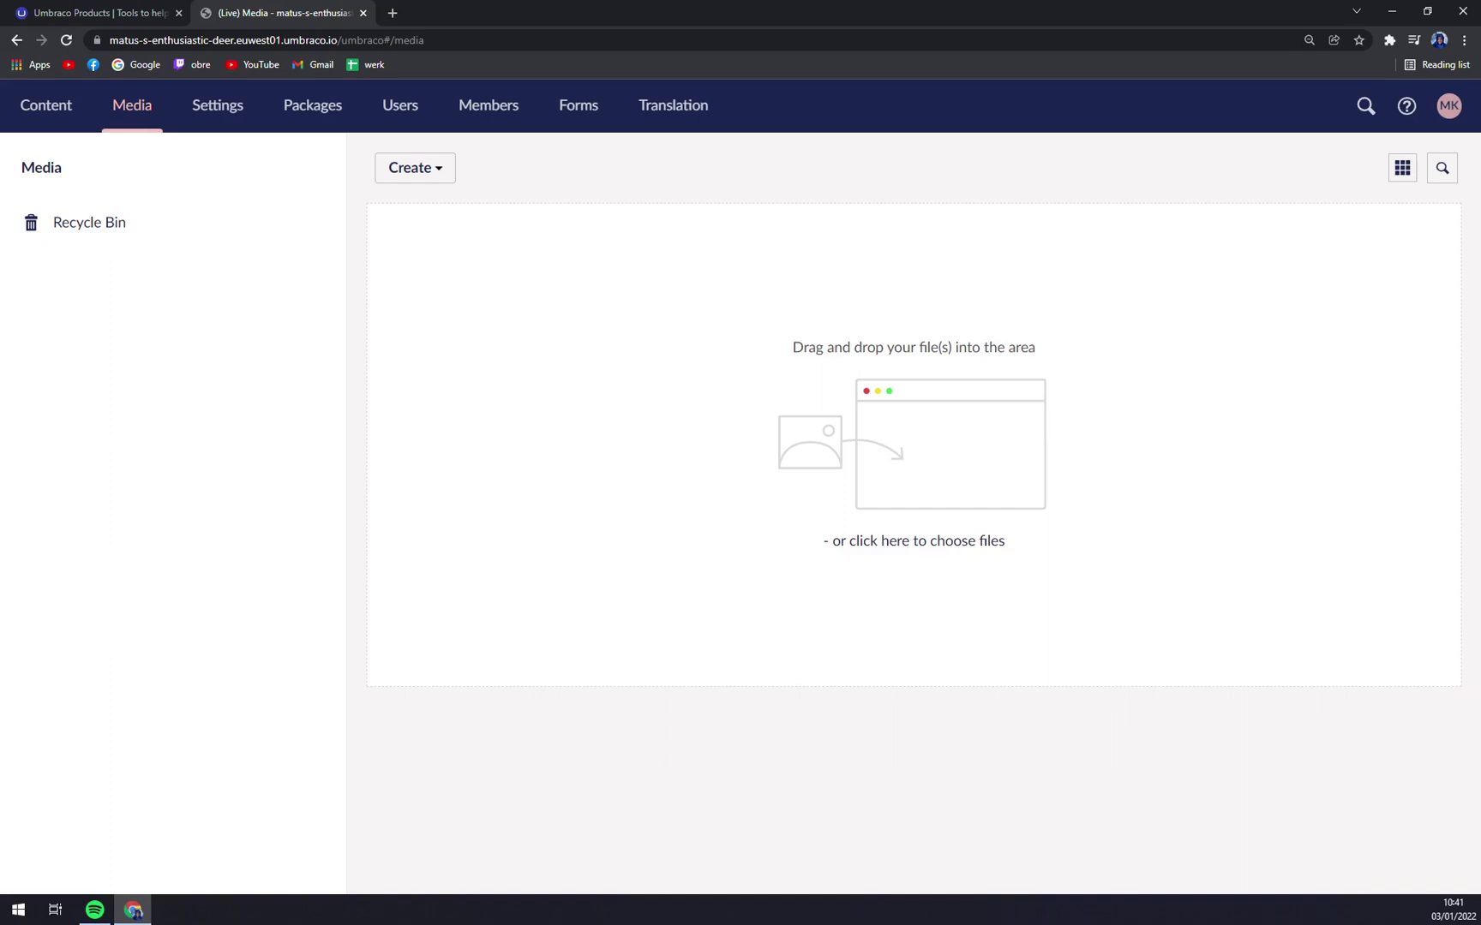
Review the Examine Management, Published Status, Models Builder and Health Check dashboards, then show Packages
left_click(221, 107)
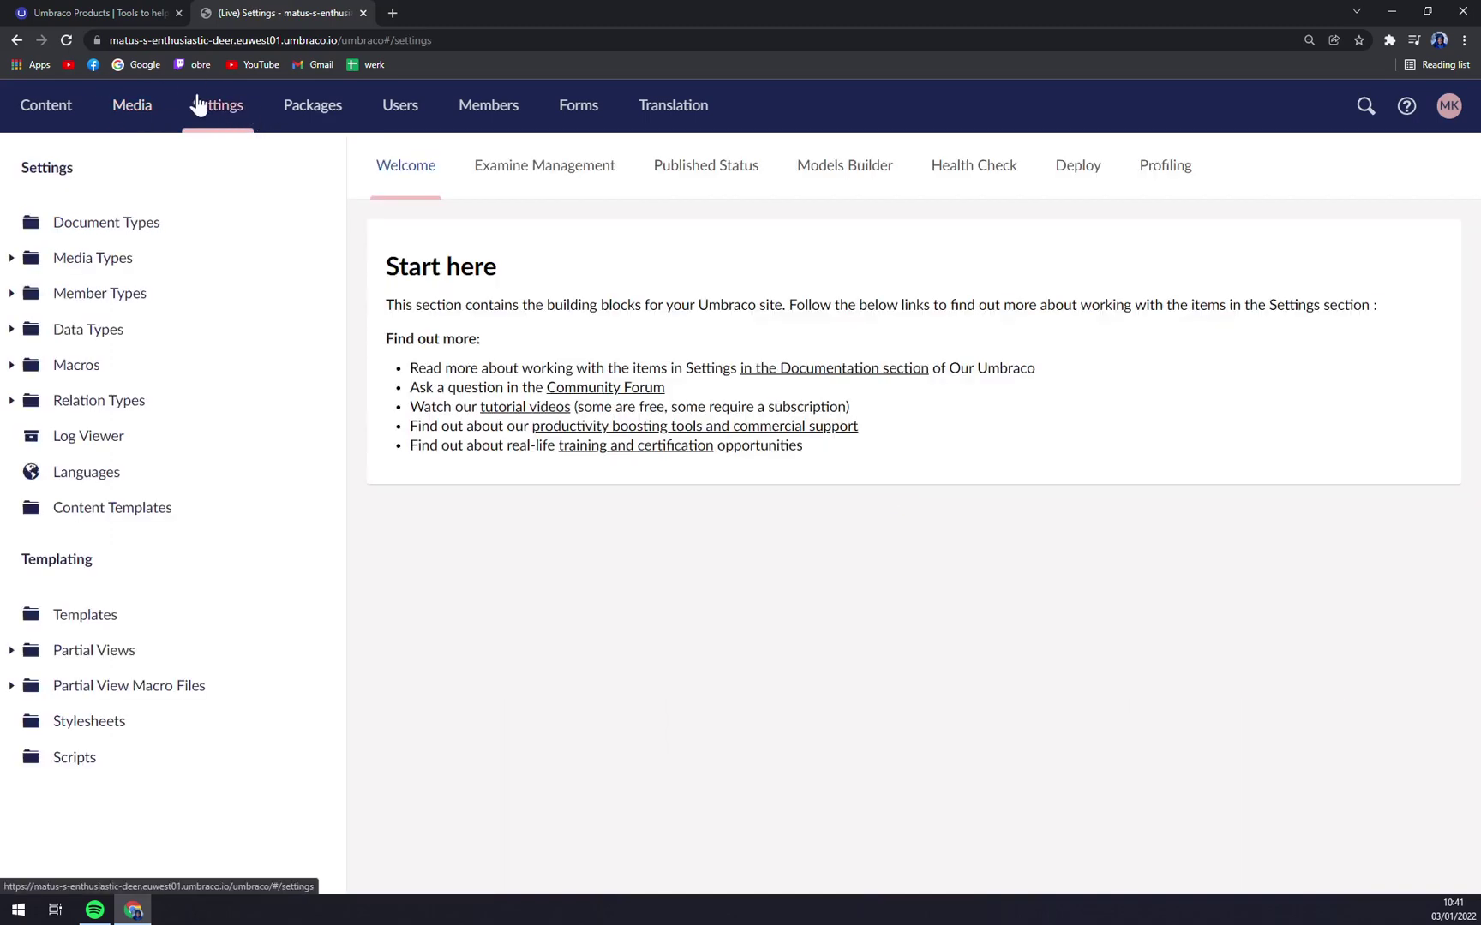
left_click(602, 181)
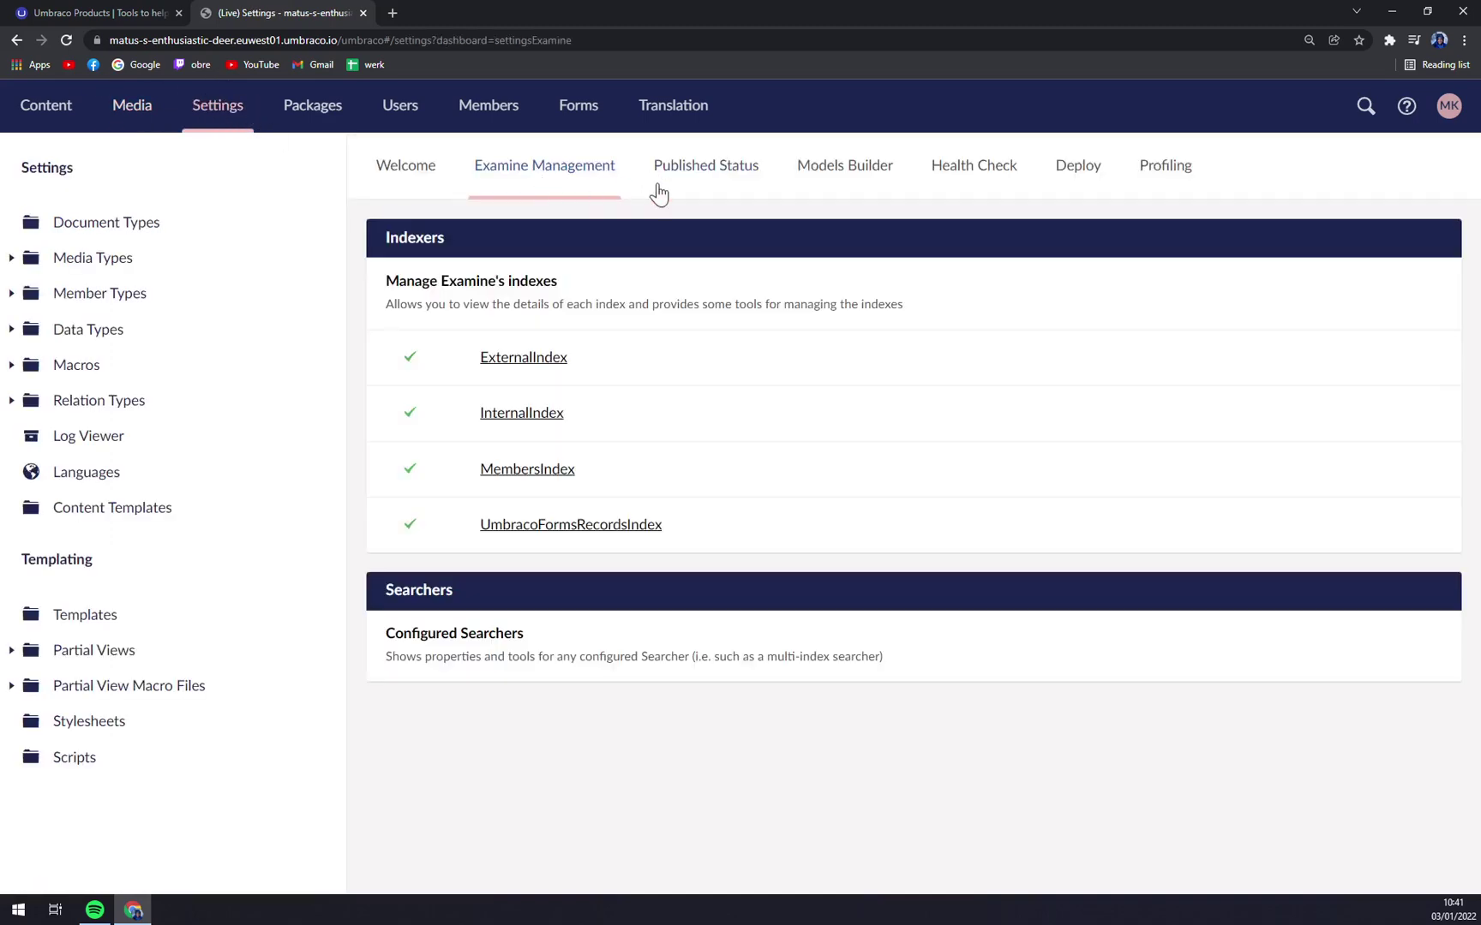
left_click(740, 183)
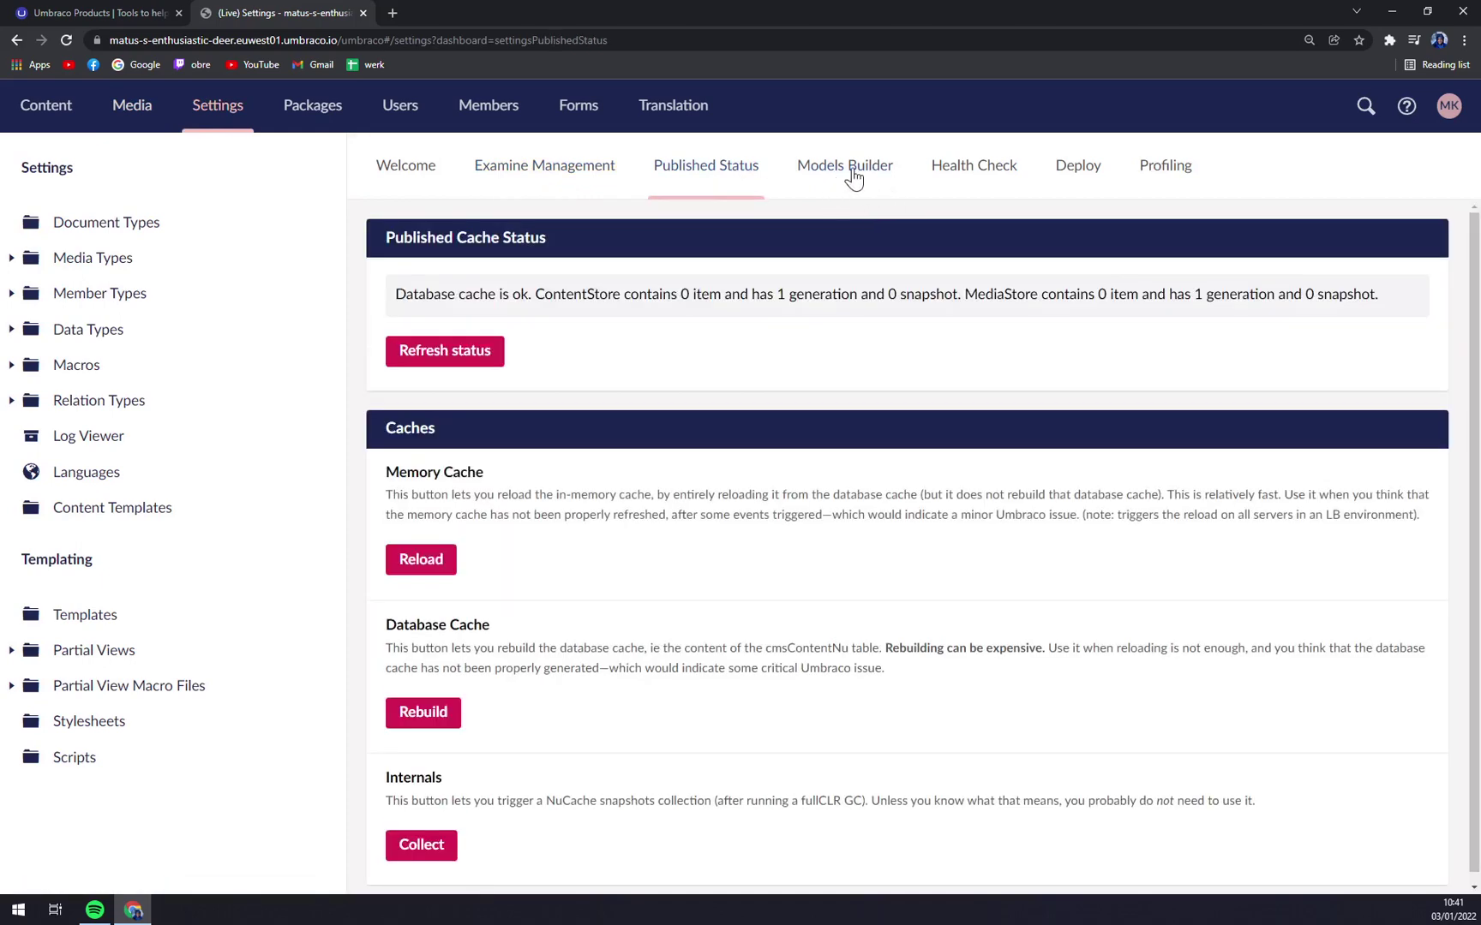
left_click(874, 176)
left_click(977, 179)
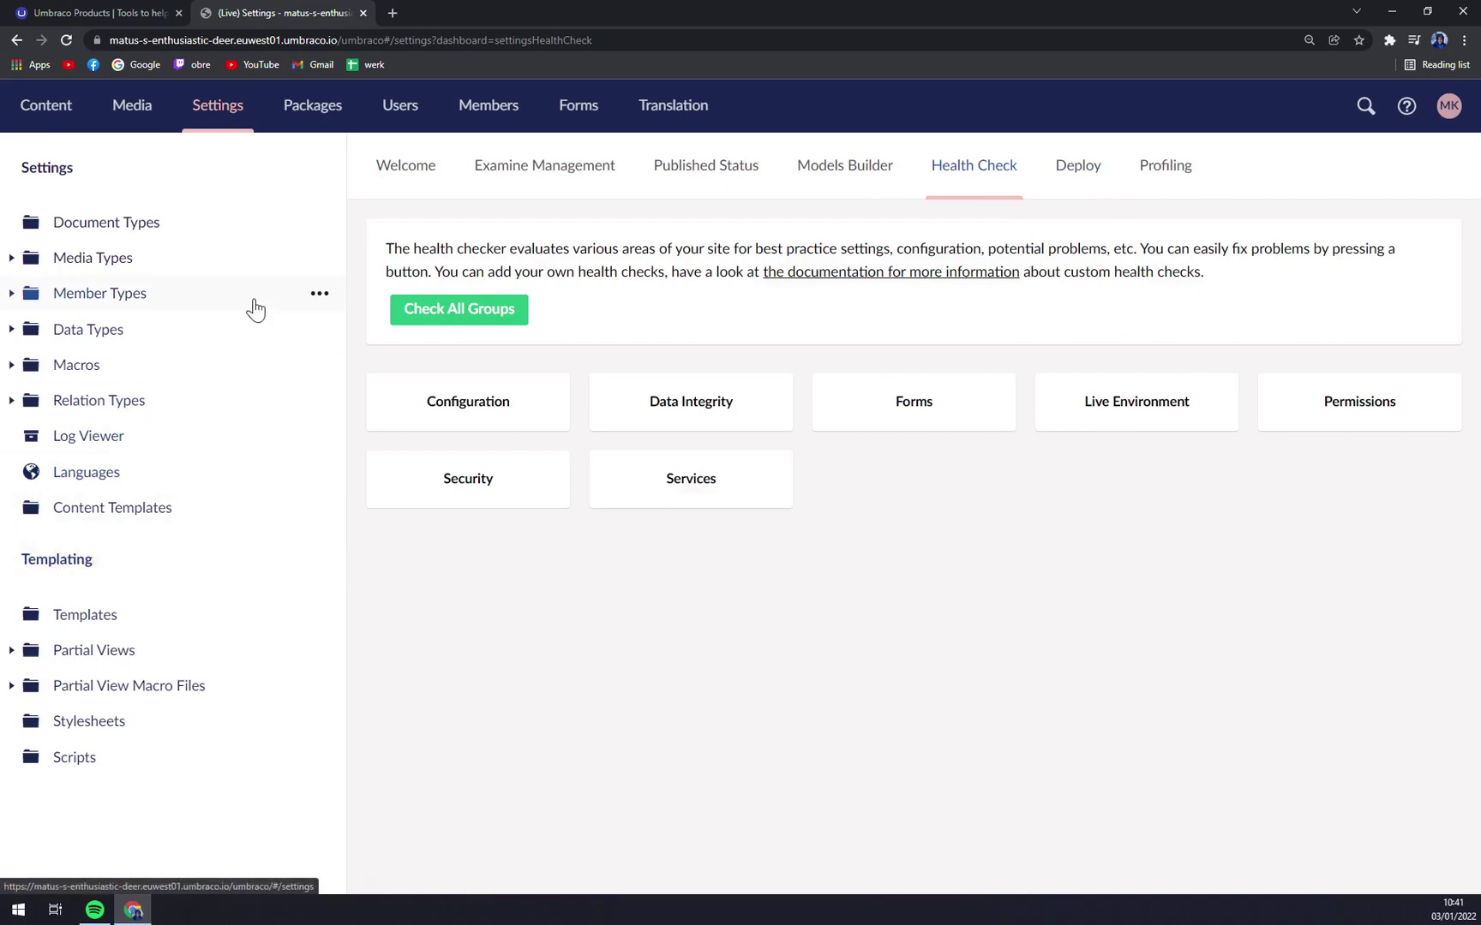
left_click(433, 176)
left_click(331, 117)
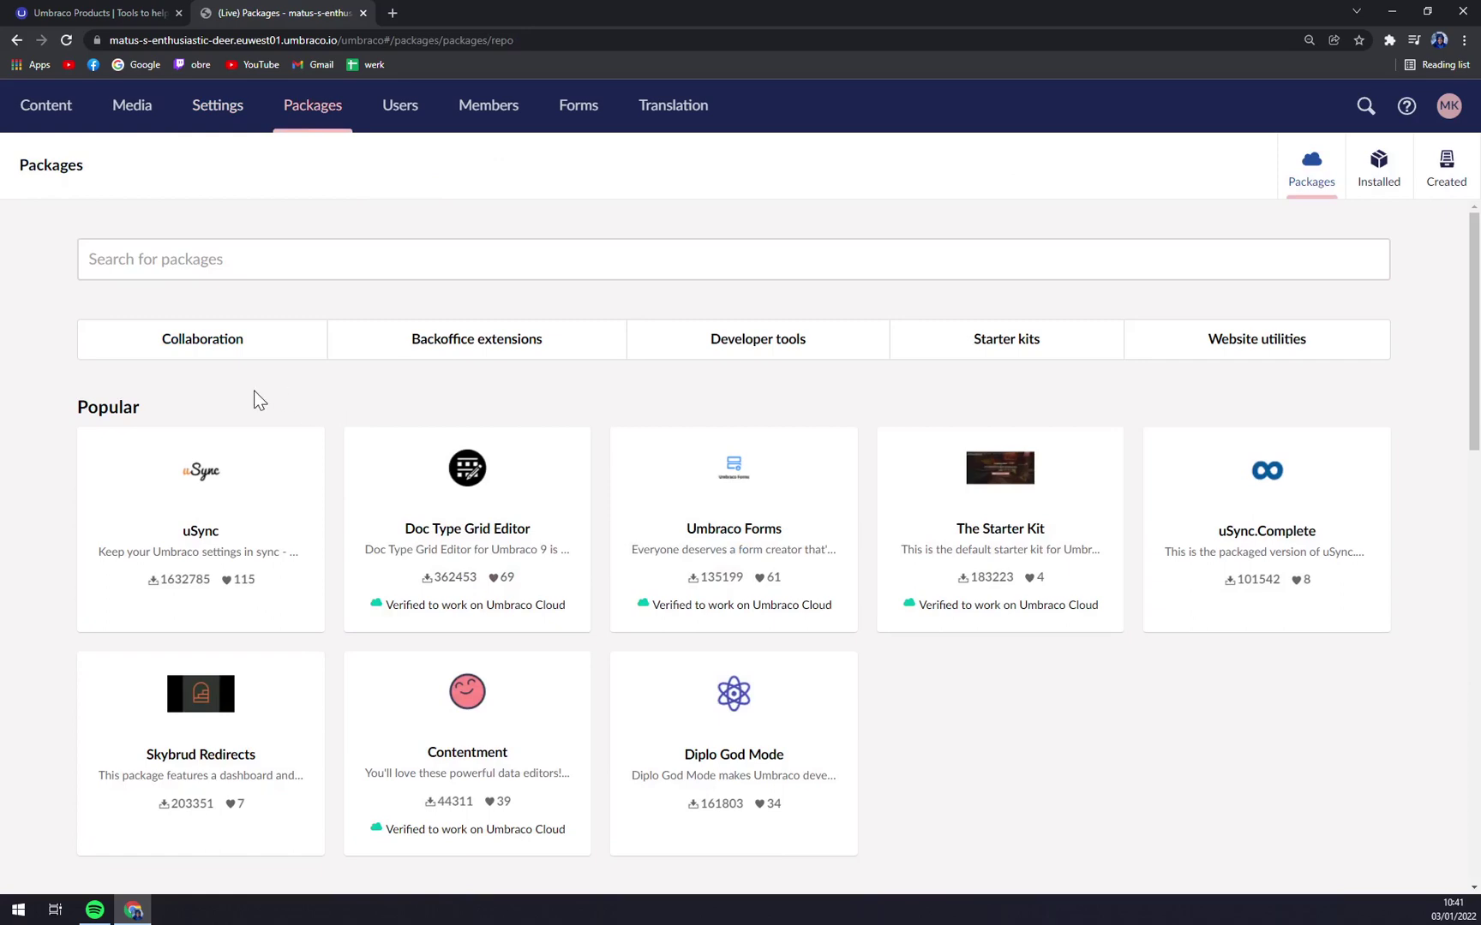
Browse Starter kits, Developer tools, Backoffice extensions, Collaboration and Website utilities packages, then show Users
scroll(261, 399, "down", 10)
scroll(265, 403, "up", 10)
left_click(132, 910)
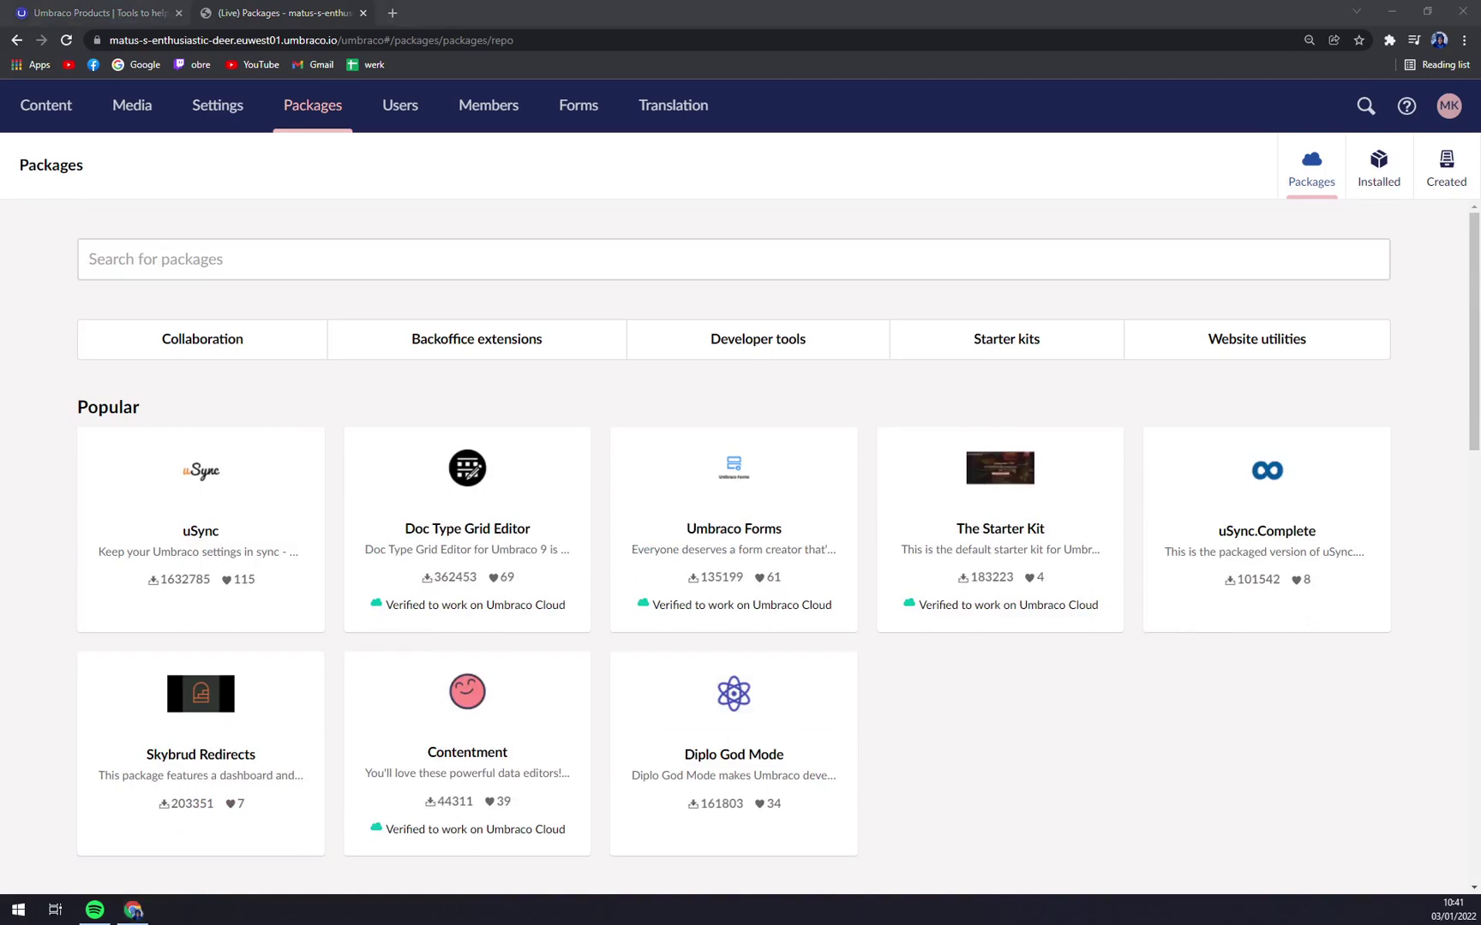
left_click(409, 224)
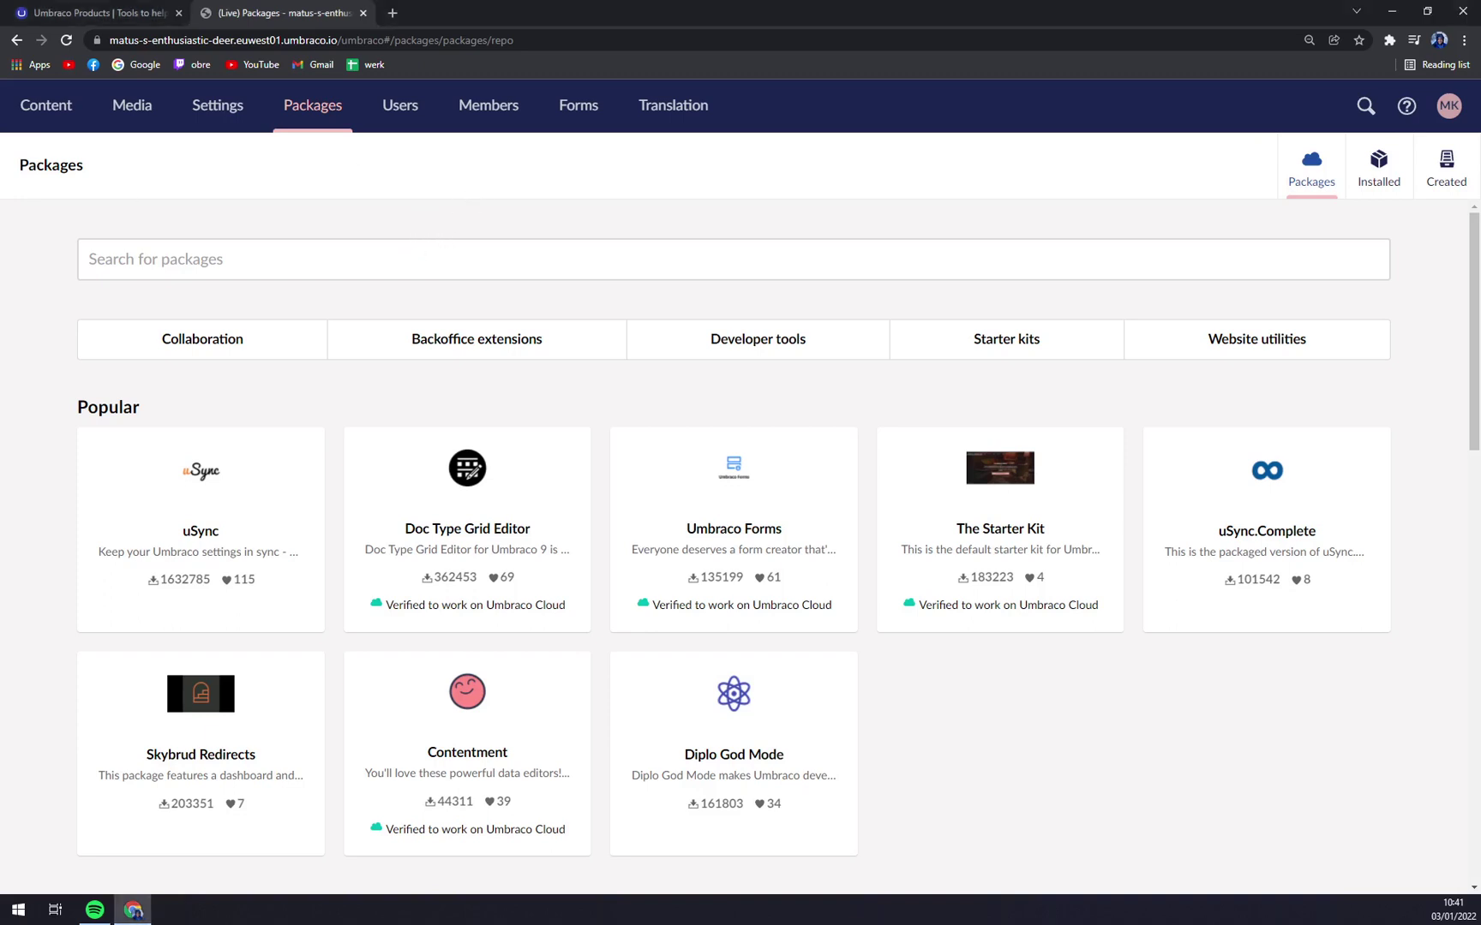
left_click(1020, 355)
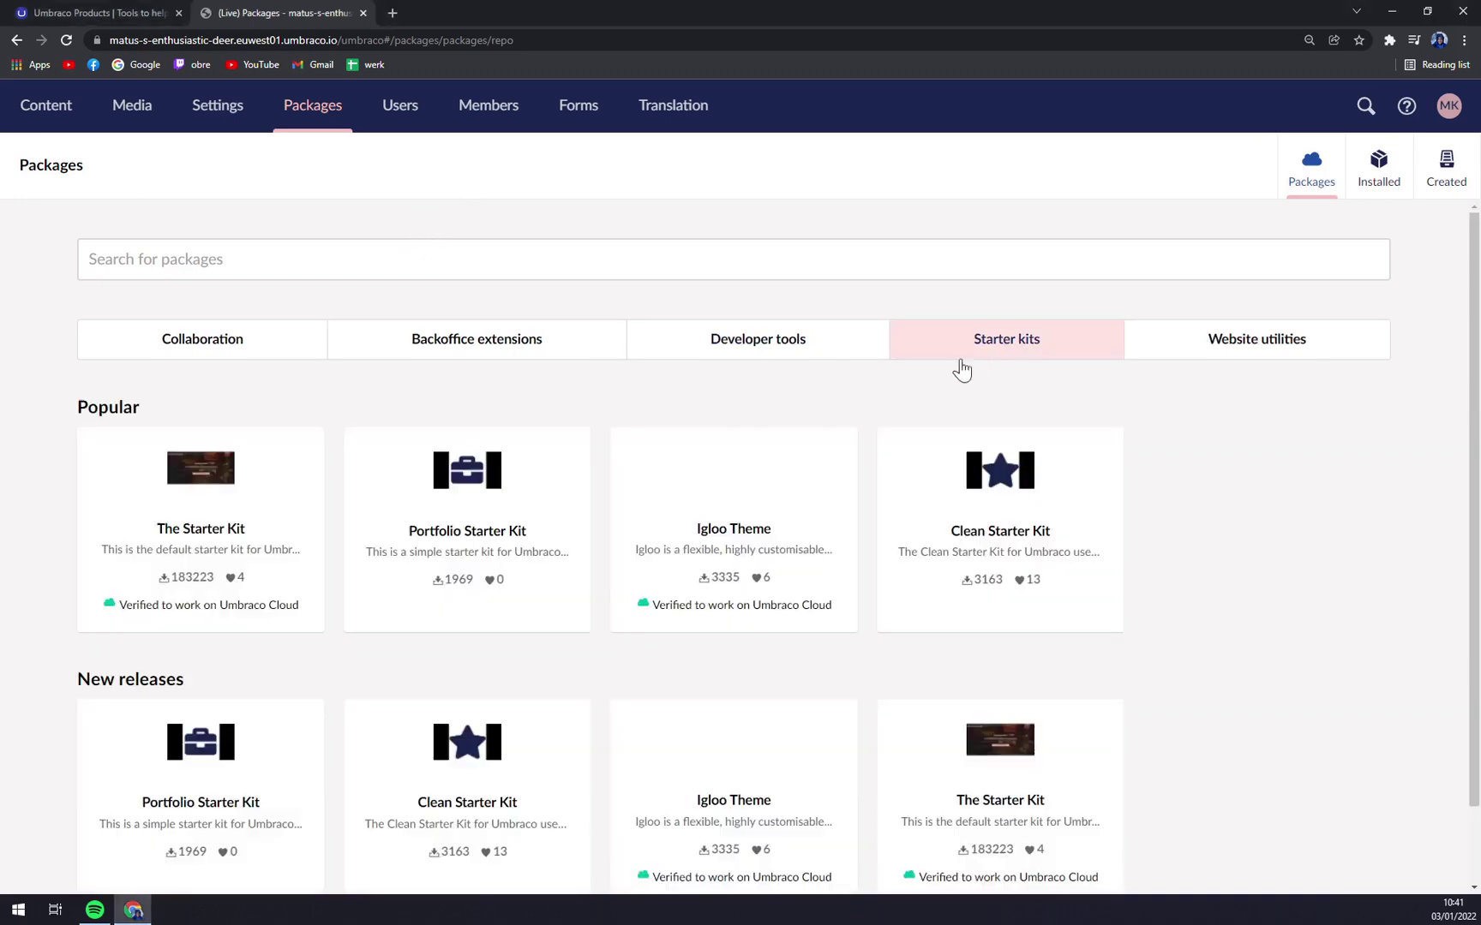
left_click(782, 369)
left_click(533, 364)
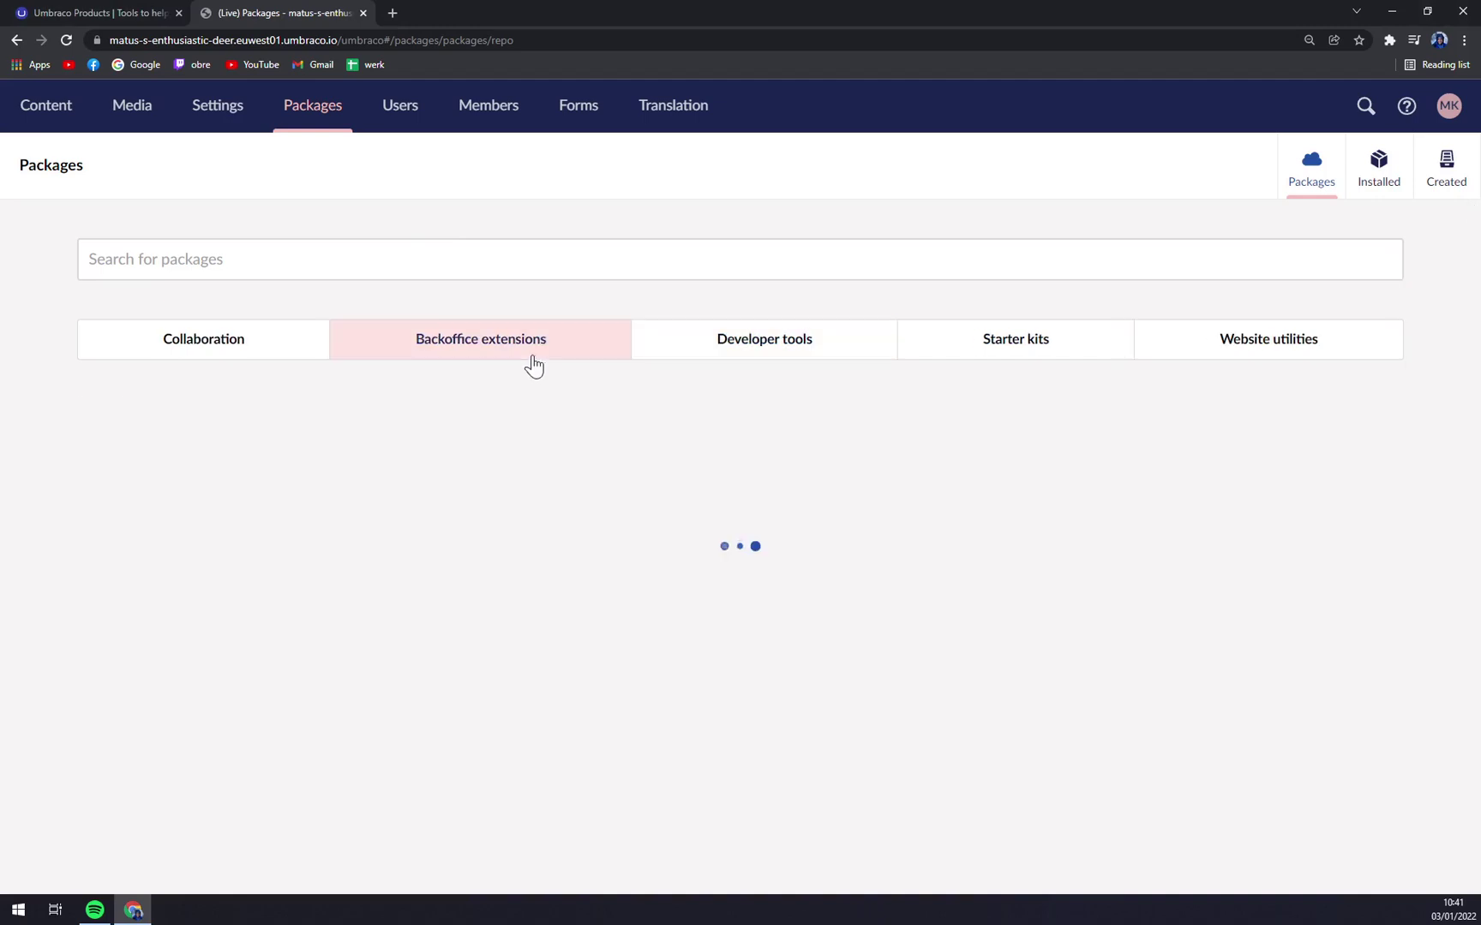
left_click(228, 347)
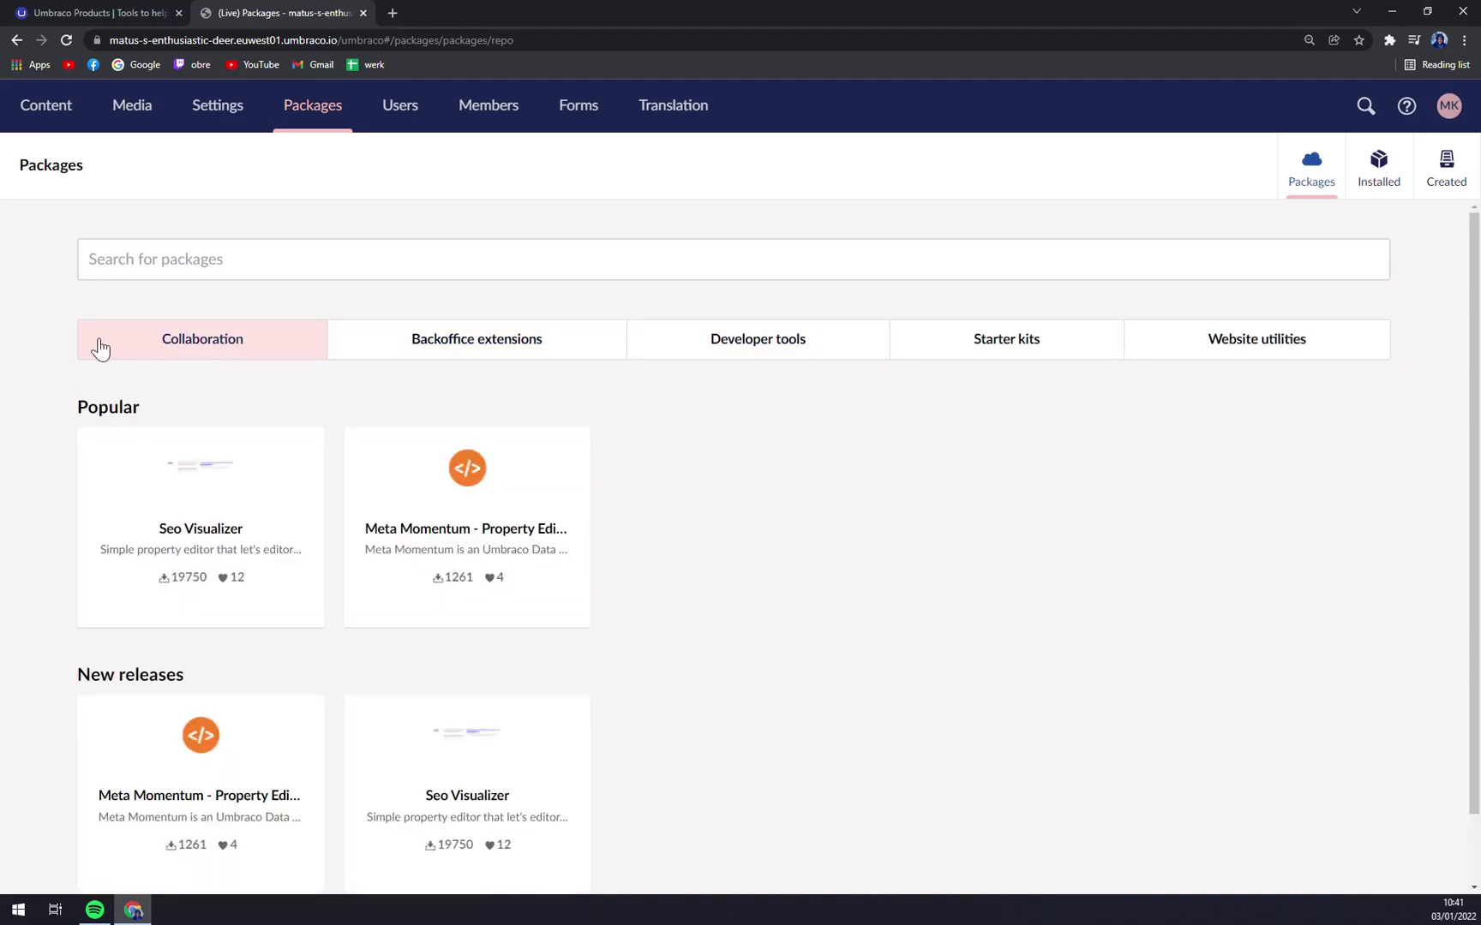
left_click(1277, 353)
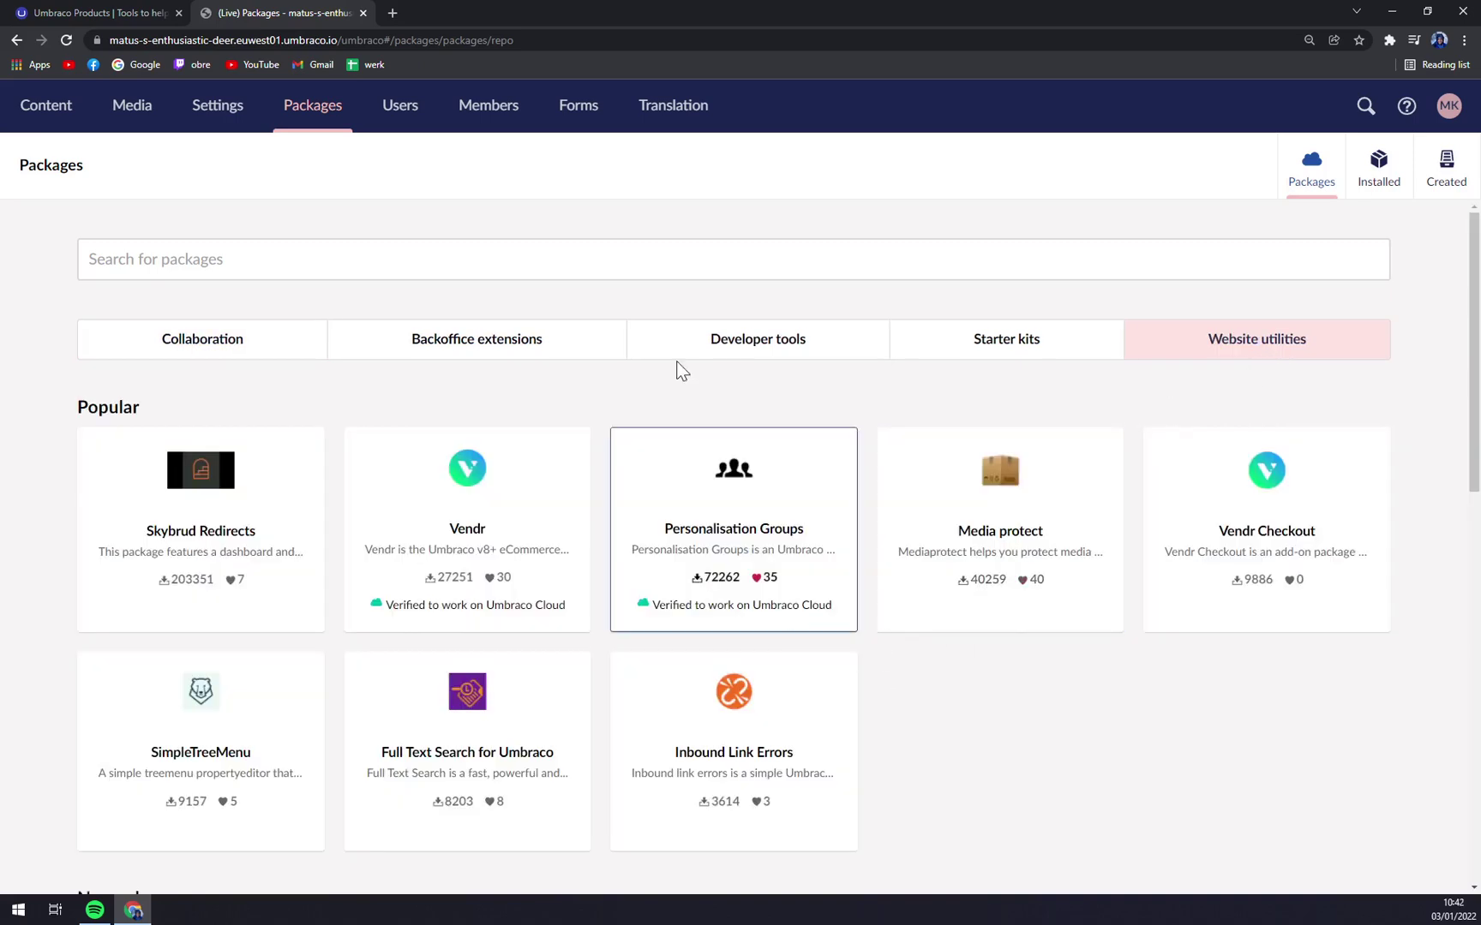
left_click(413, 123)
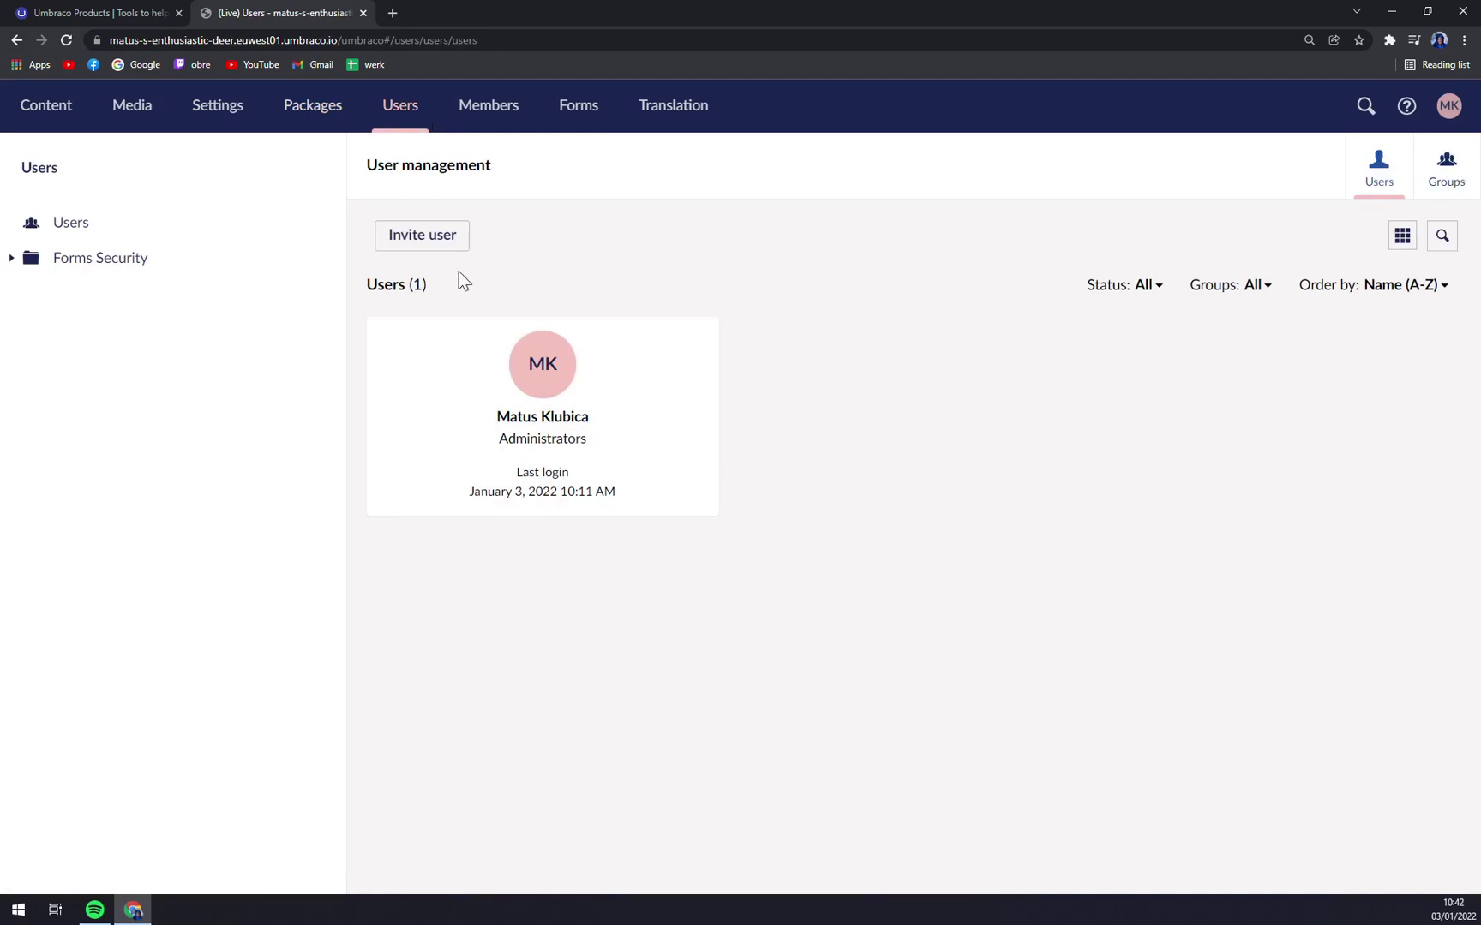
Glance at Invite user, Members and Translation, then show the empty Forms section
left_click(436, 245)
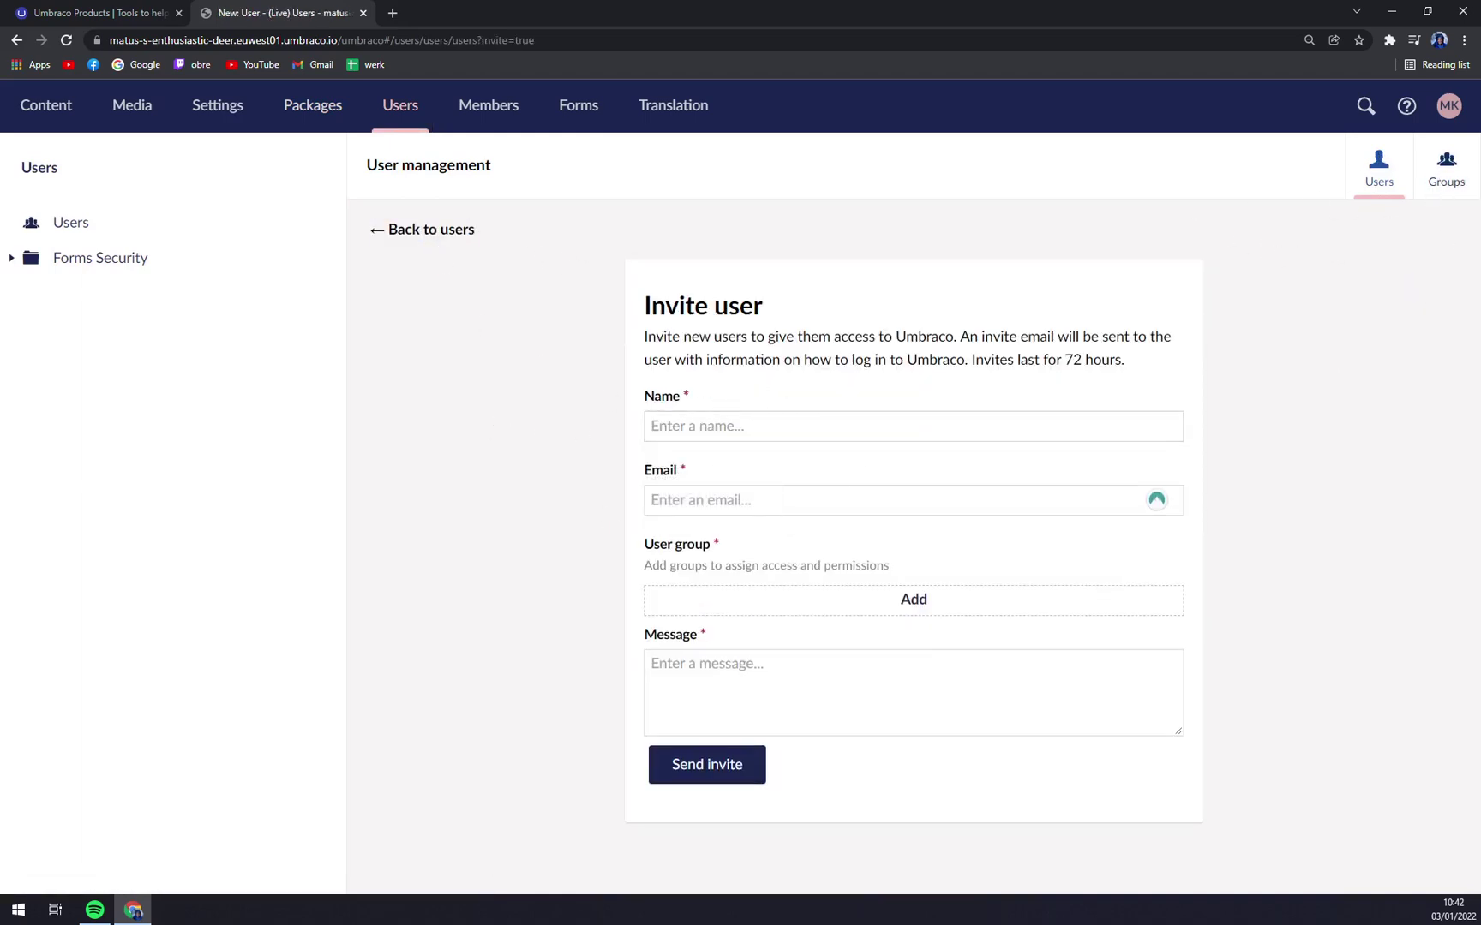
left_click(524, 127)
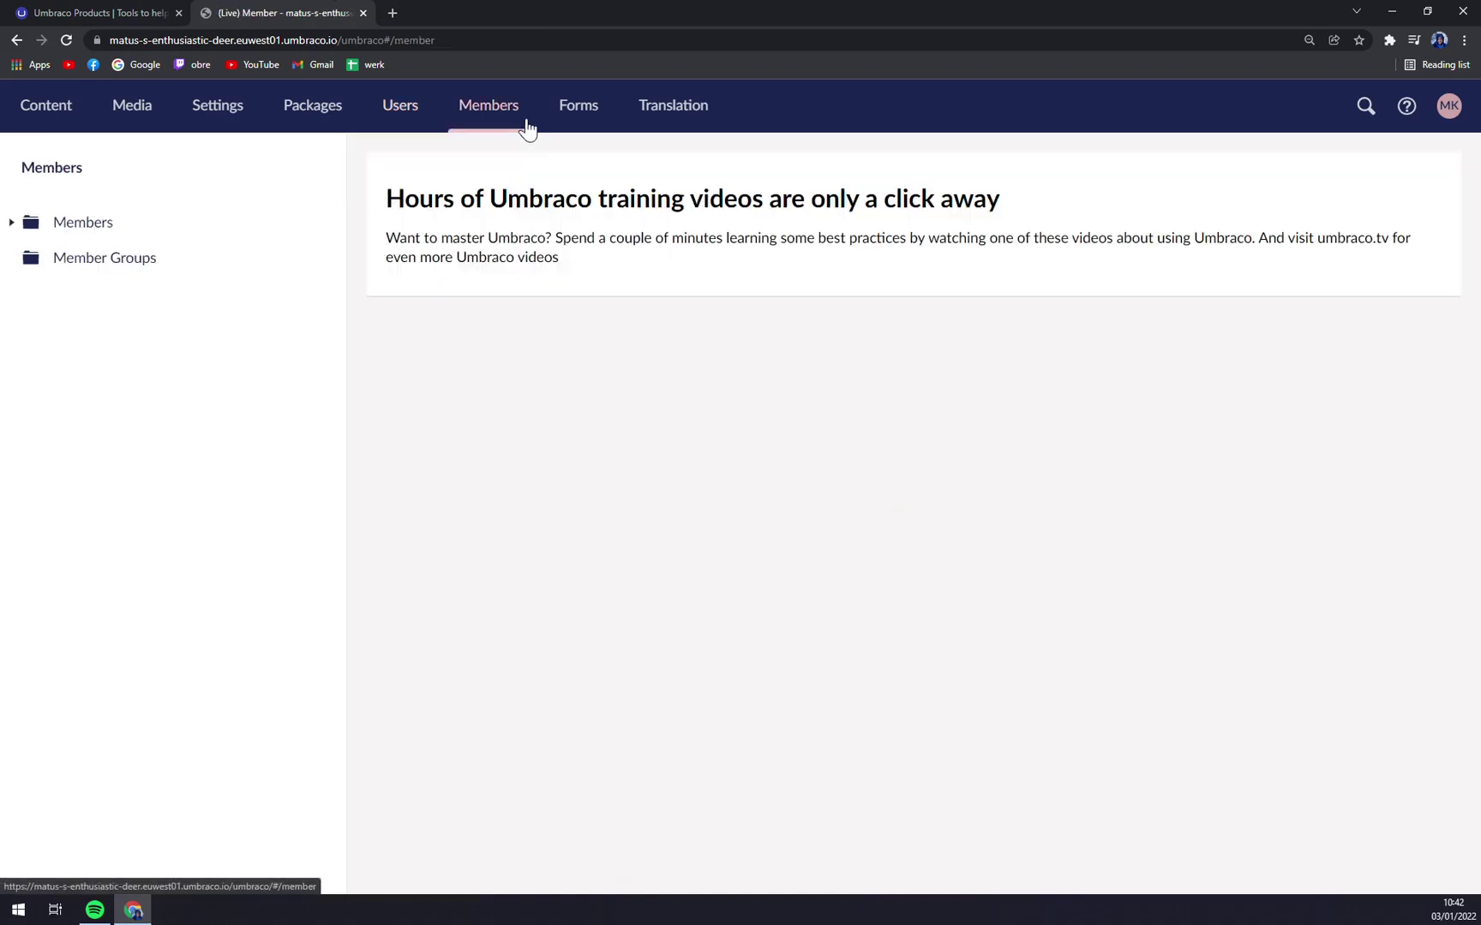
left_click(598, 129)
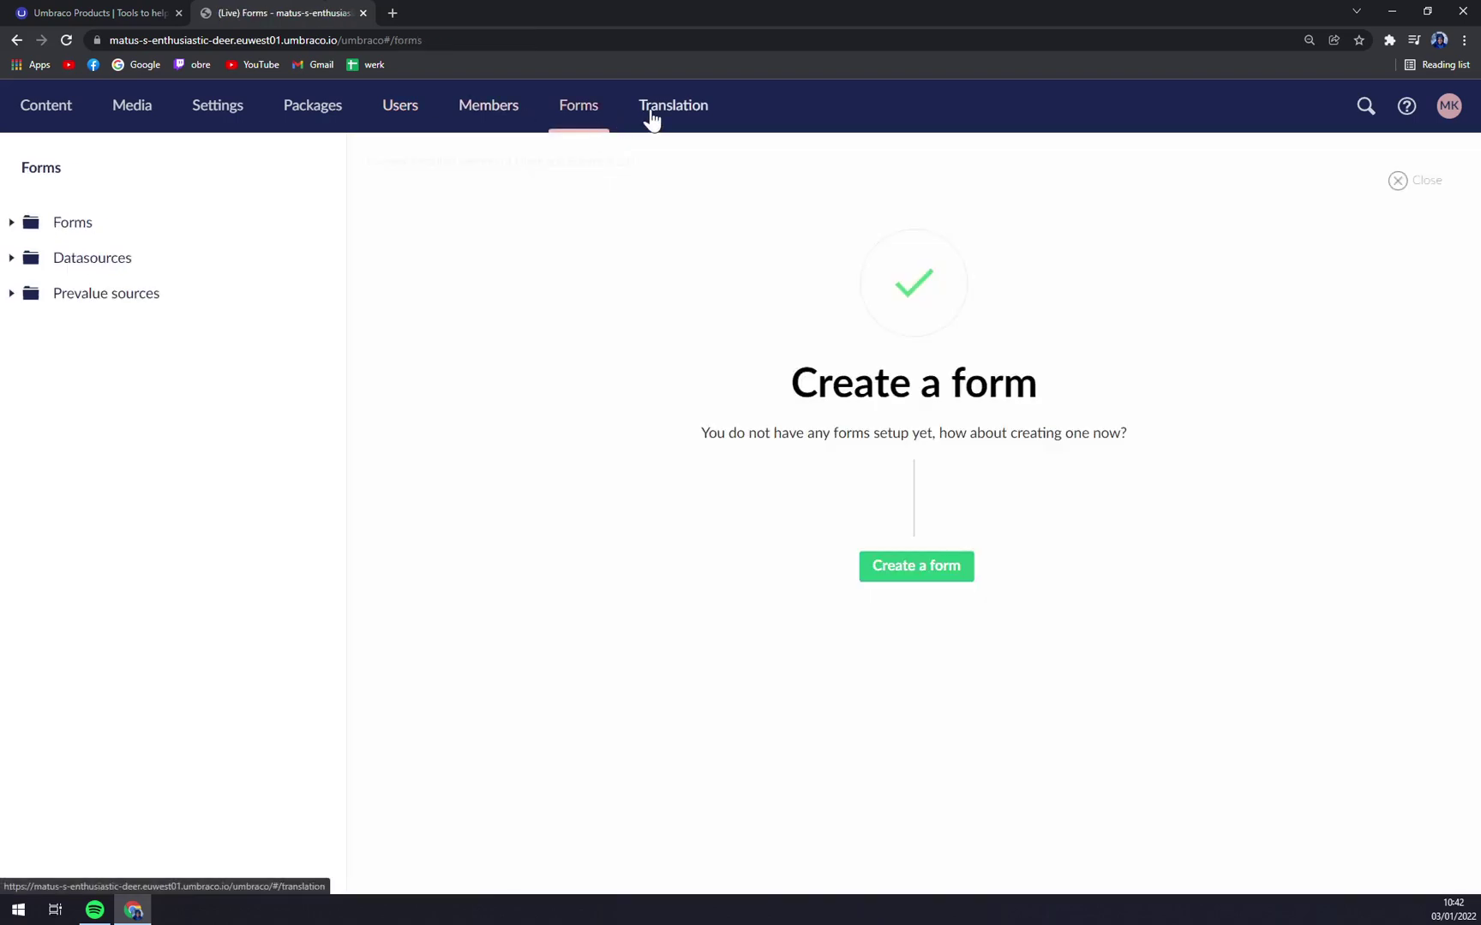
left_click(644, 119)
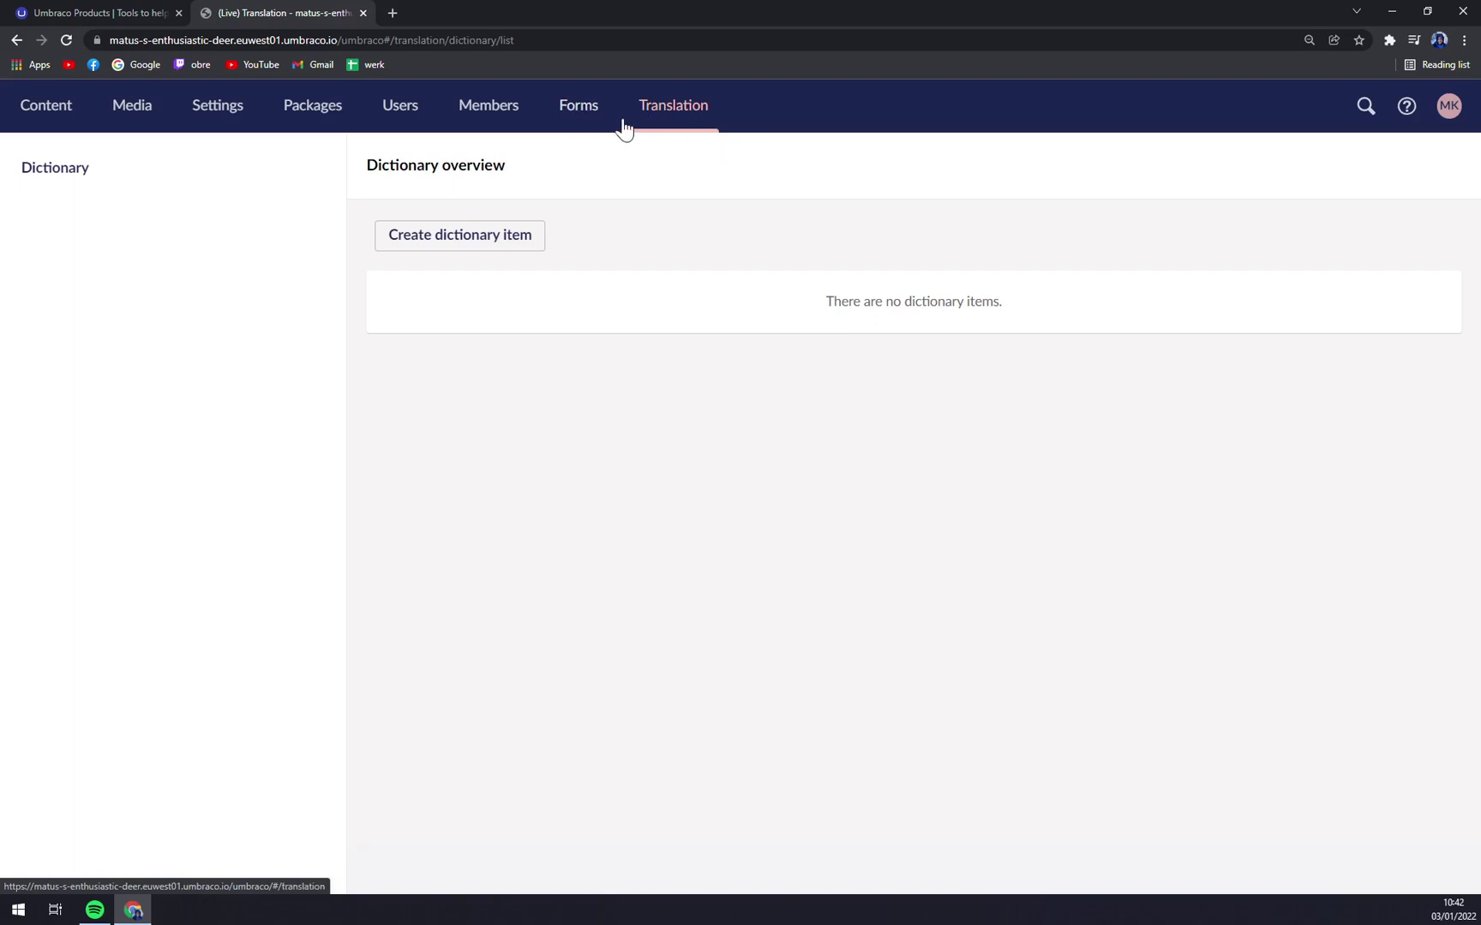
left_click(569, 125)
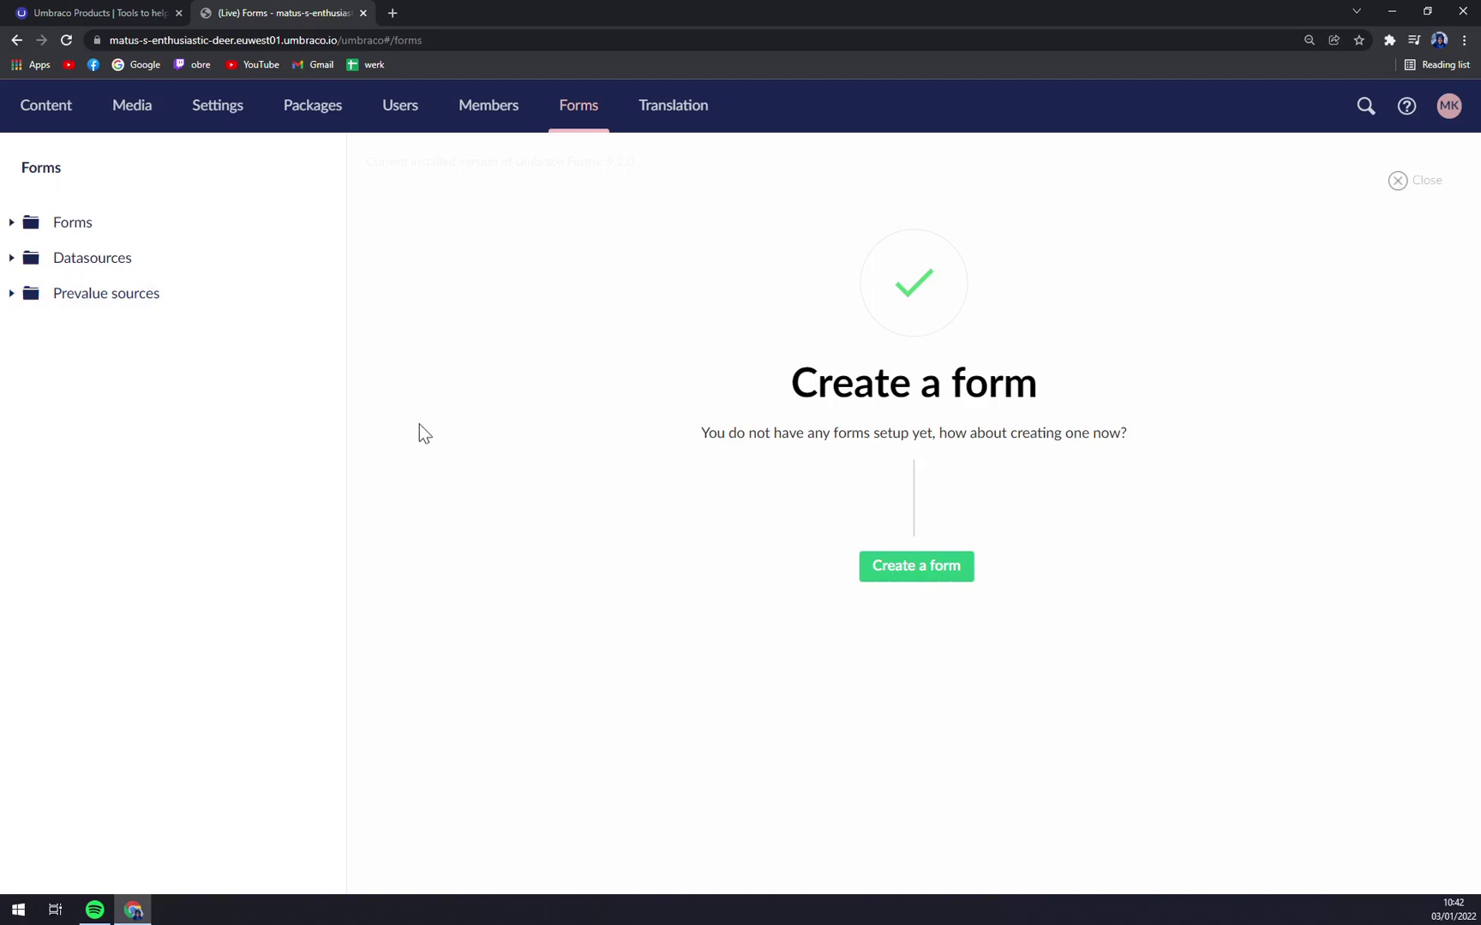
Create a new form without the default consent question and name it 'Questionaire'
left_click(952, 567)
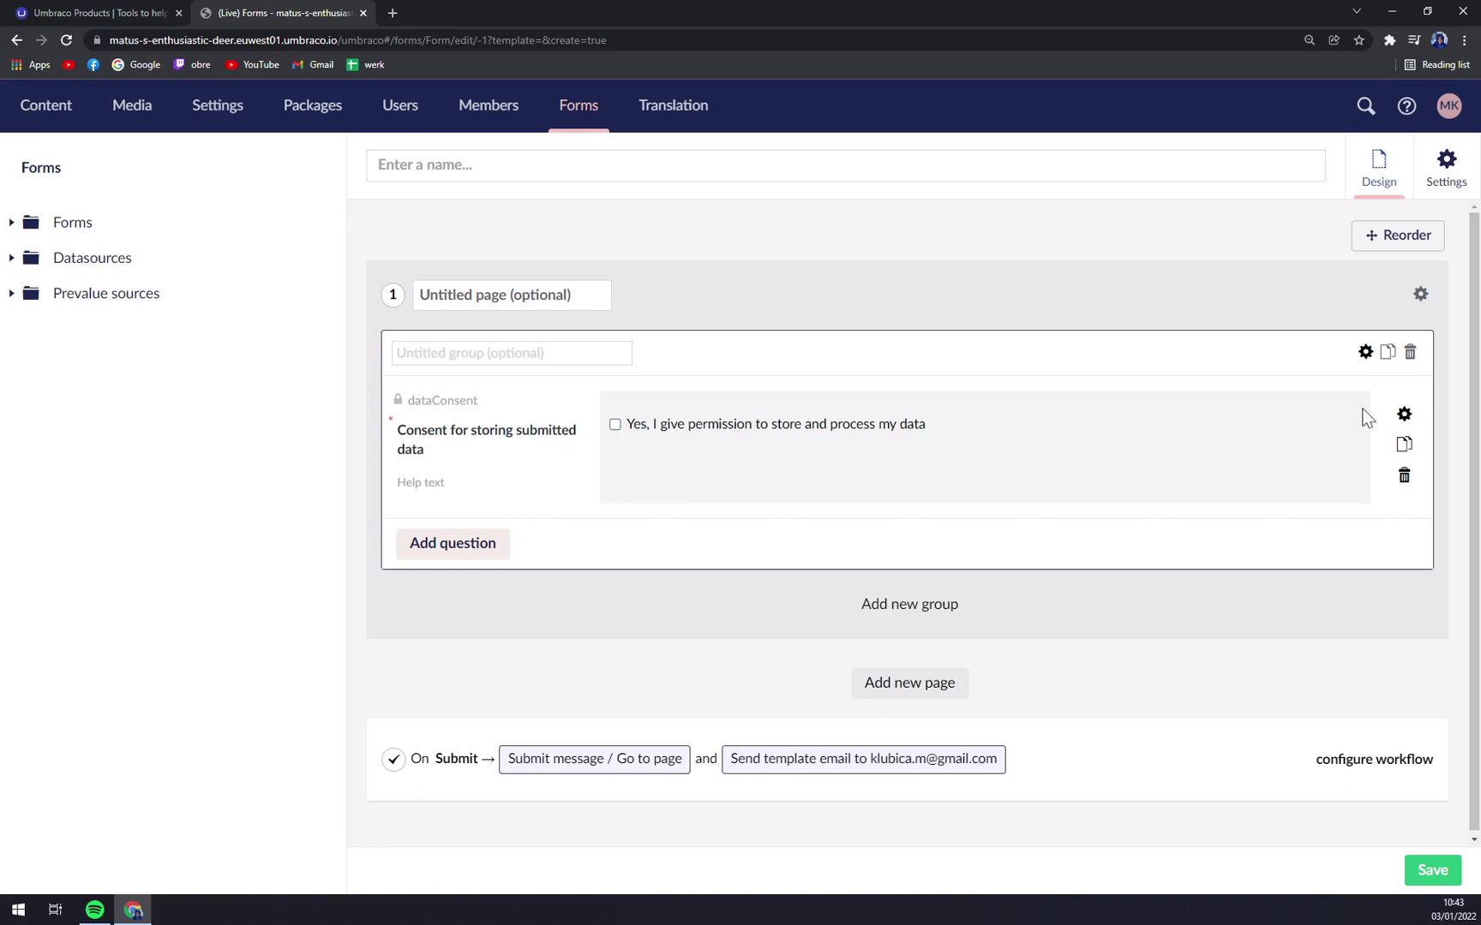
left_click(1410, 352)
left_click(1358, 353)
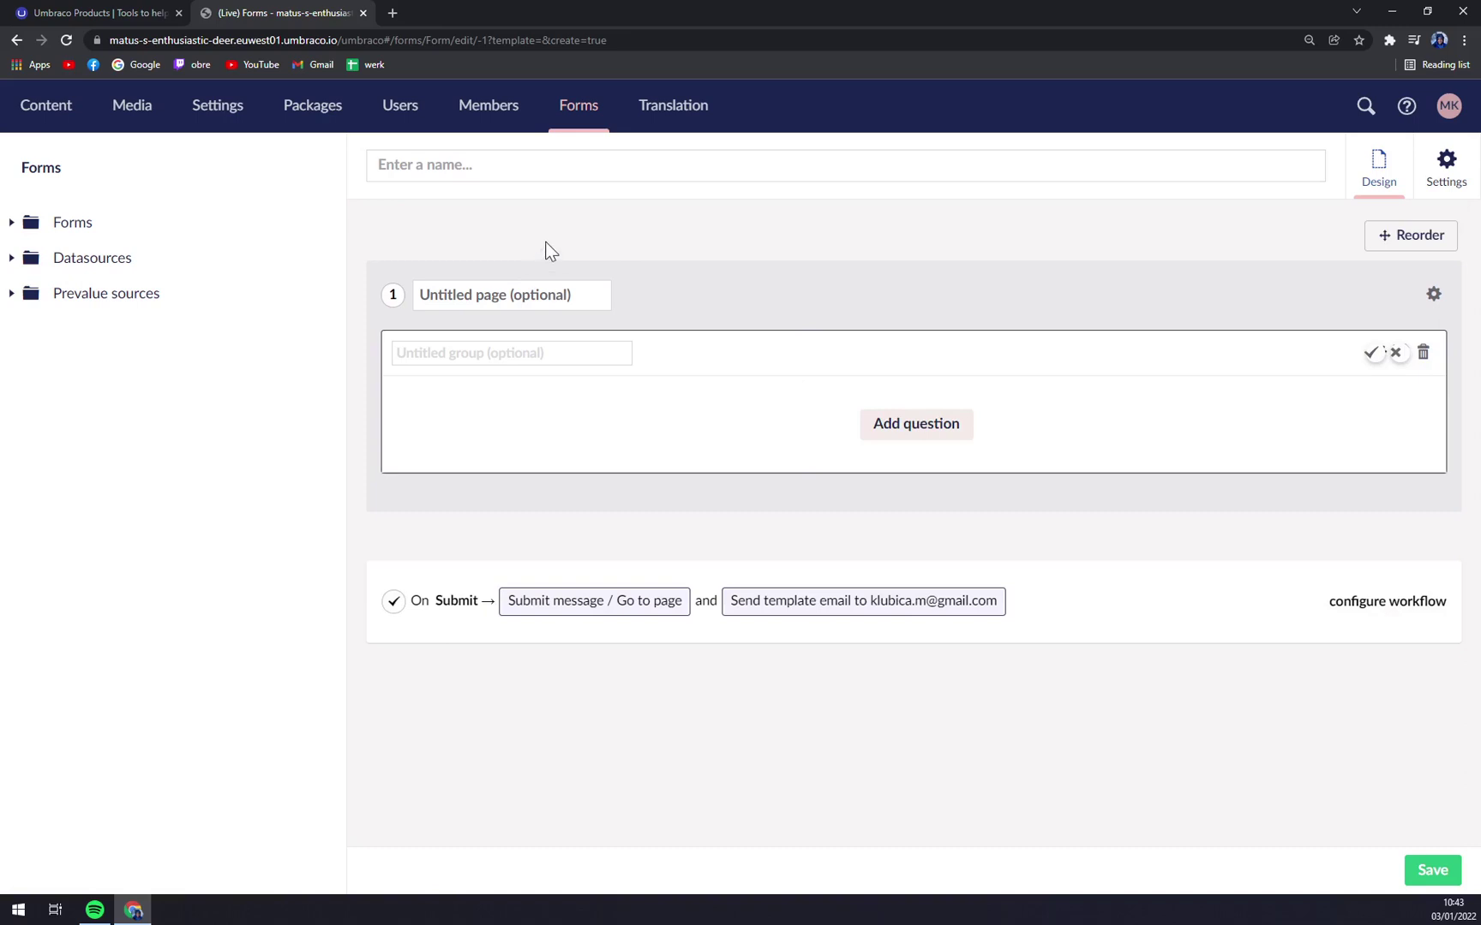
left_click(523, 165)
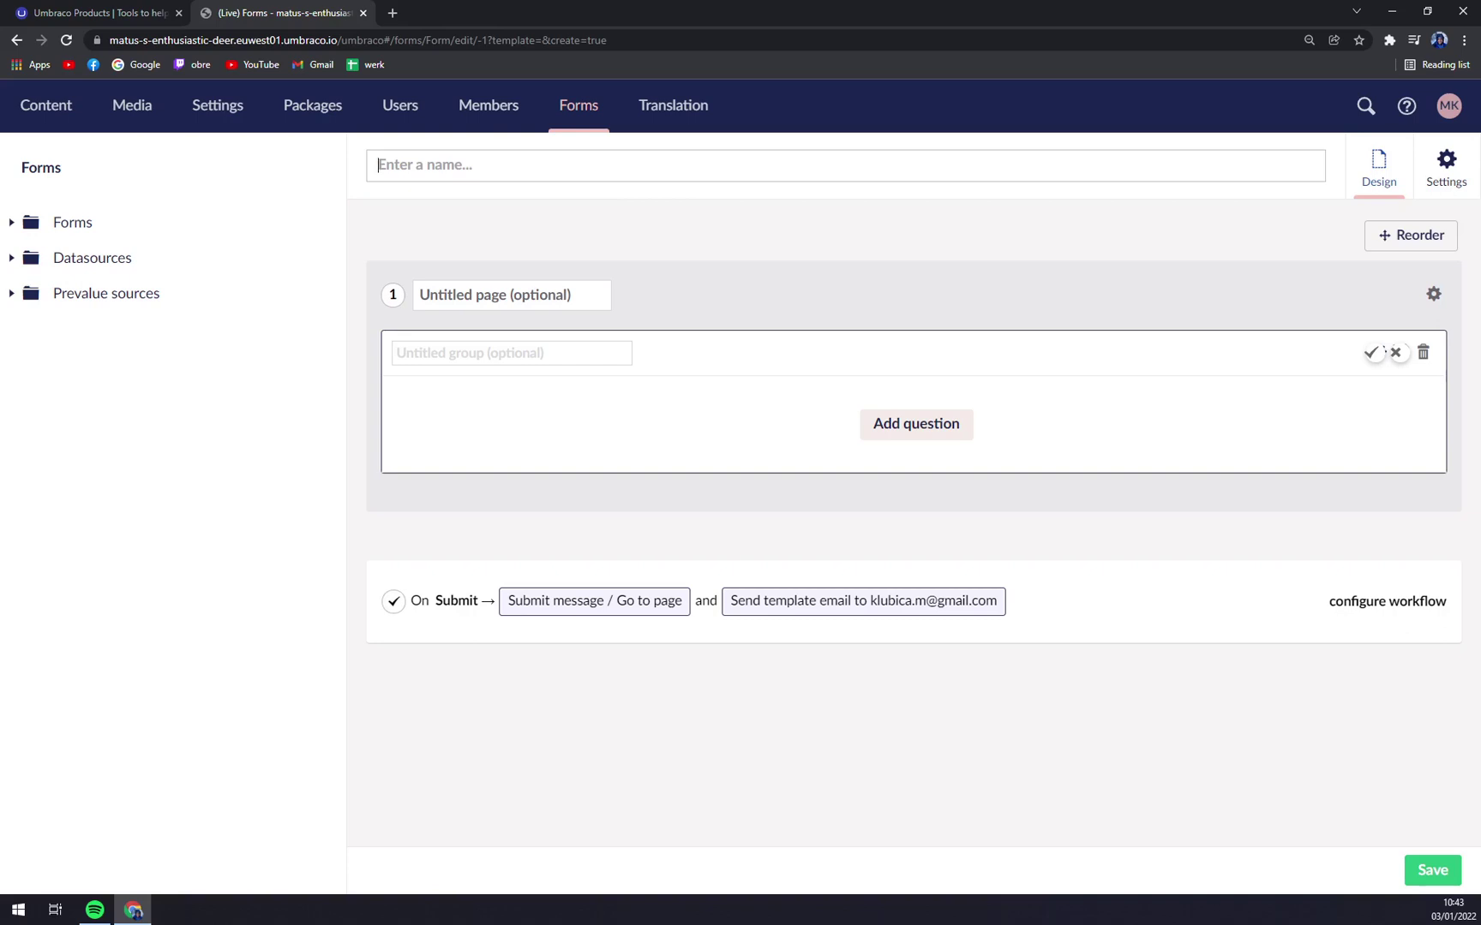
type("Questionaire")
key("Tab")
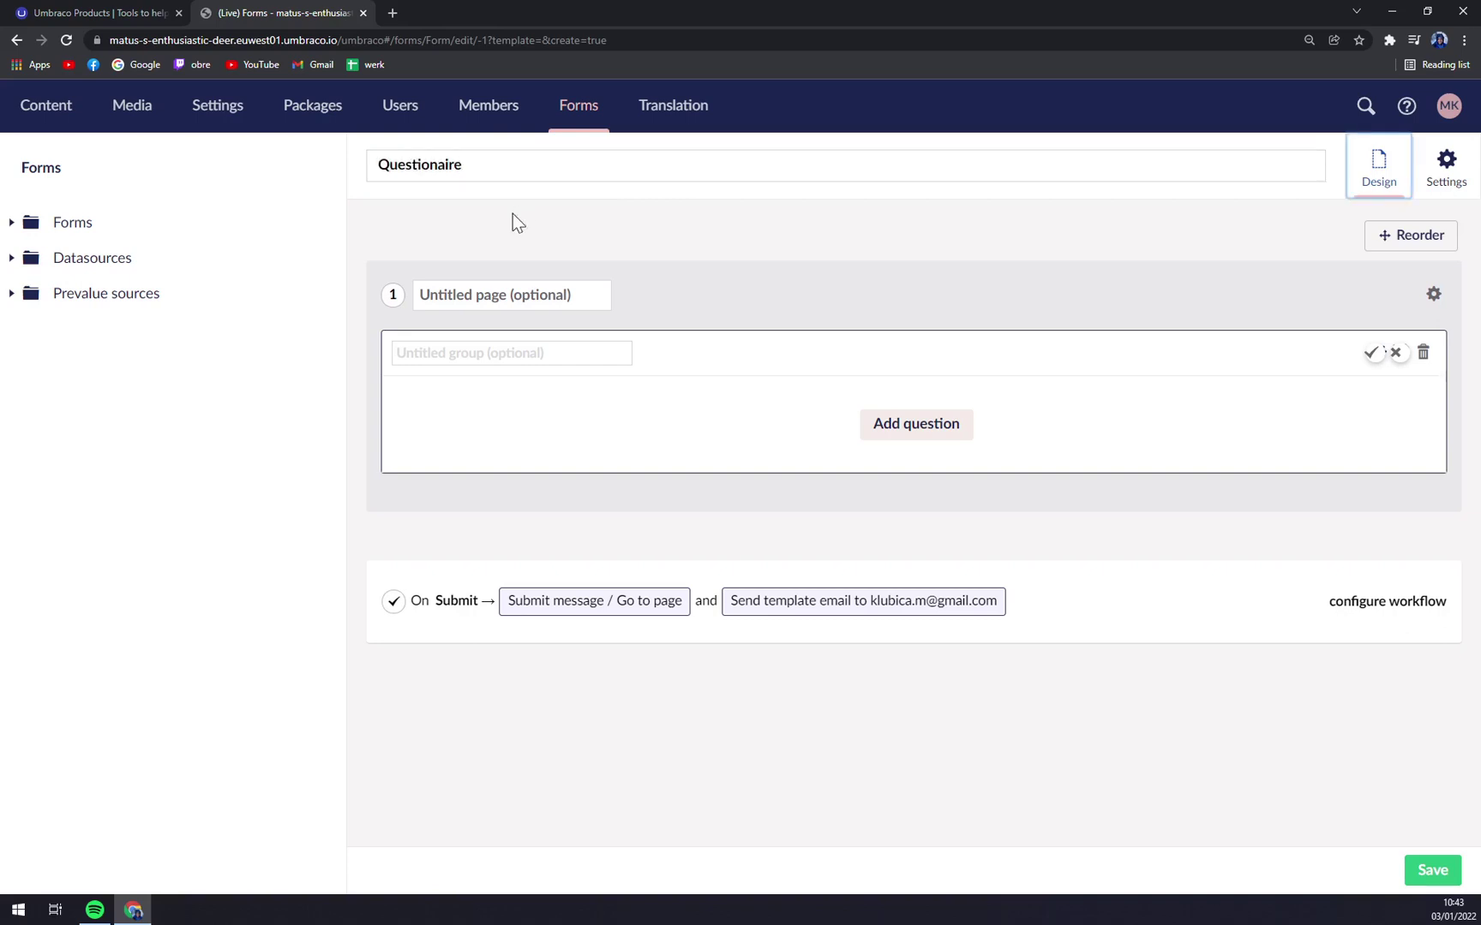
Title the form's first page 'Page 1' and its first group 'Group'
left_click(510, 290)
type("Page 1")
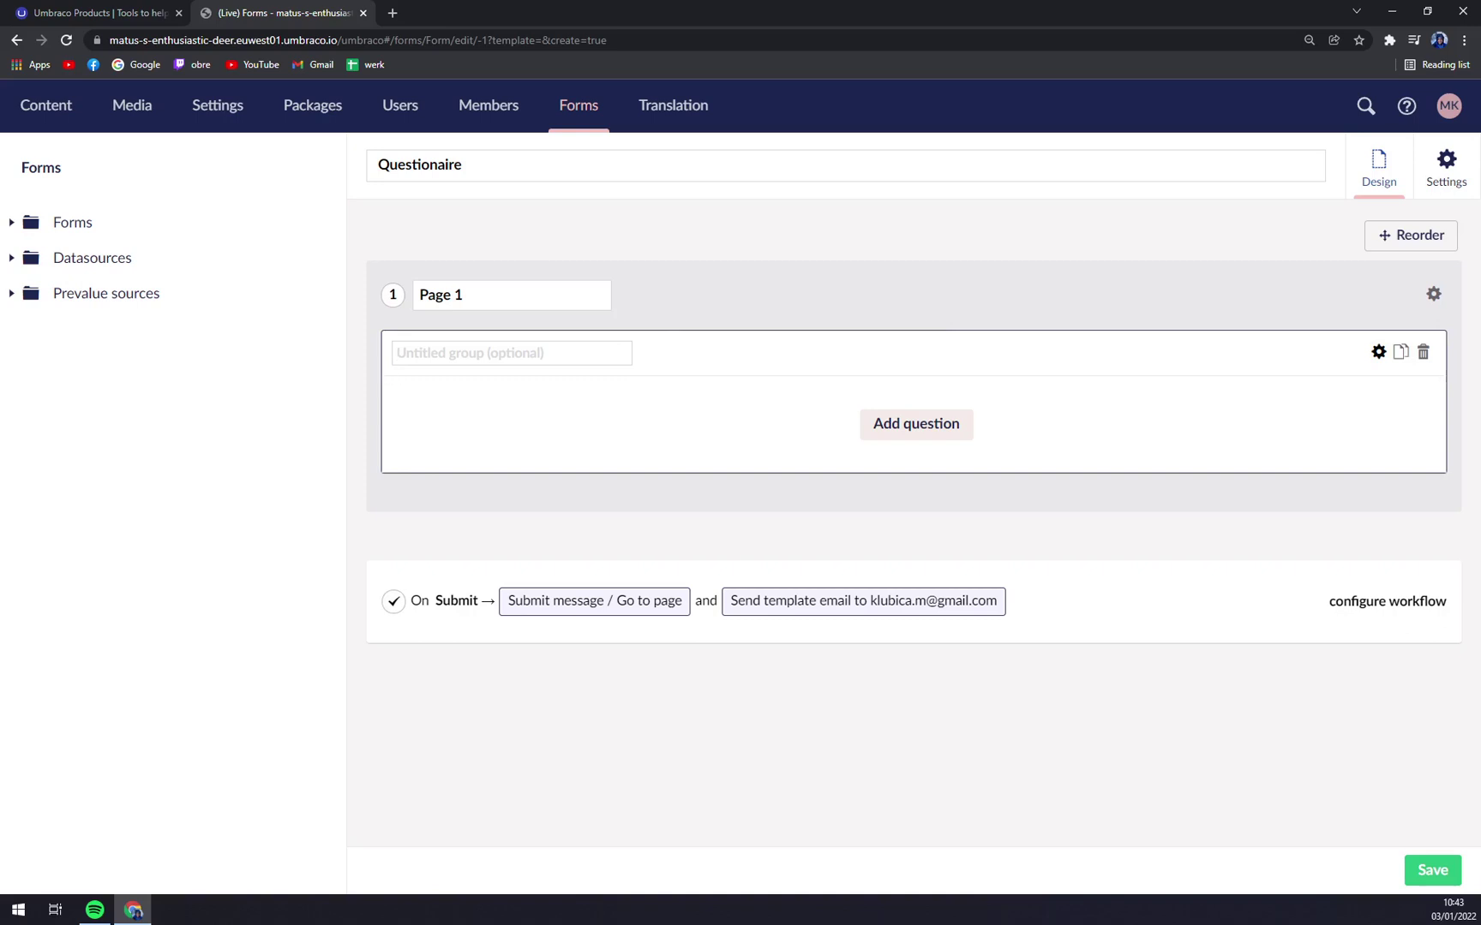
type("Group")
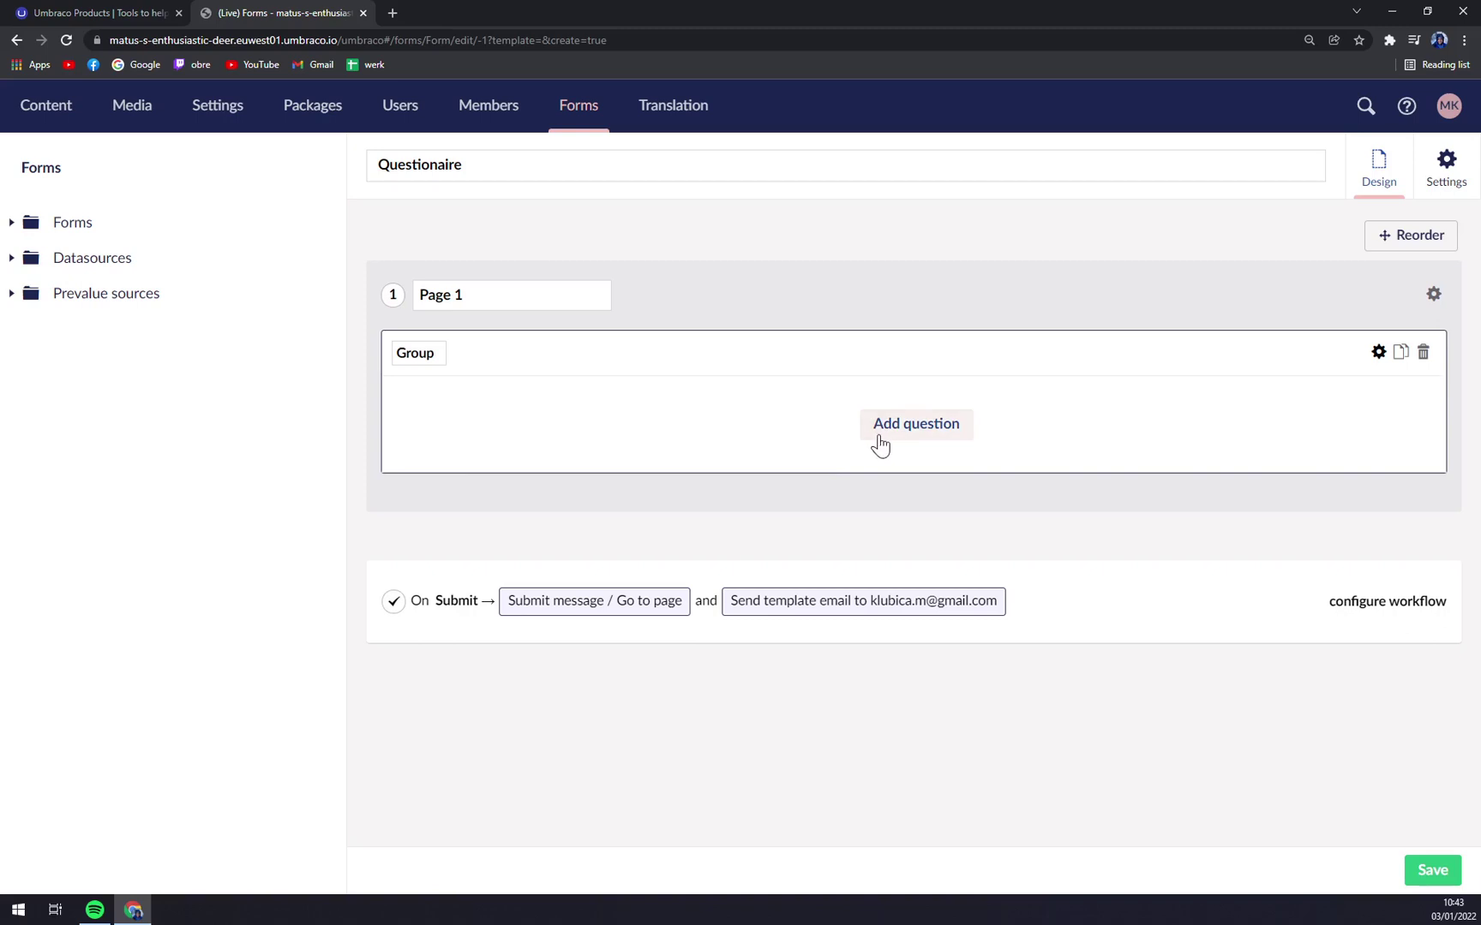
Add a 'Name' question with help text 'Enter your name' and bring up the answer-type chooser
left_click(880, 443)
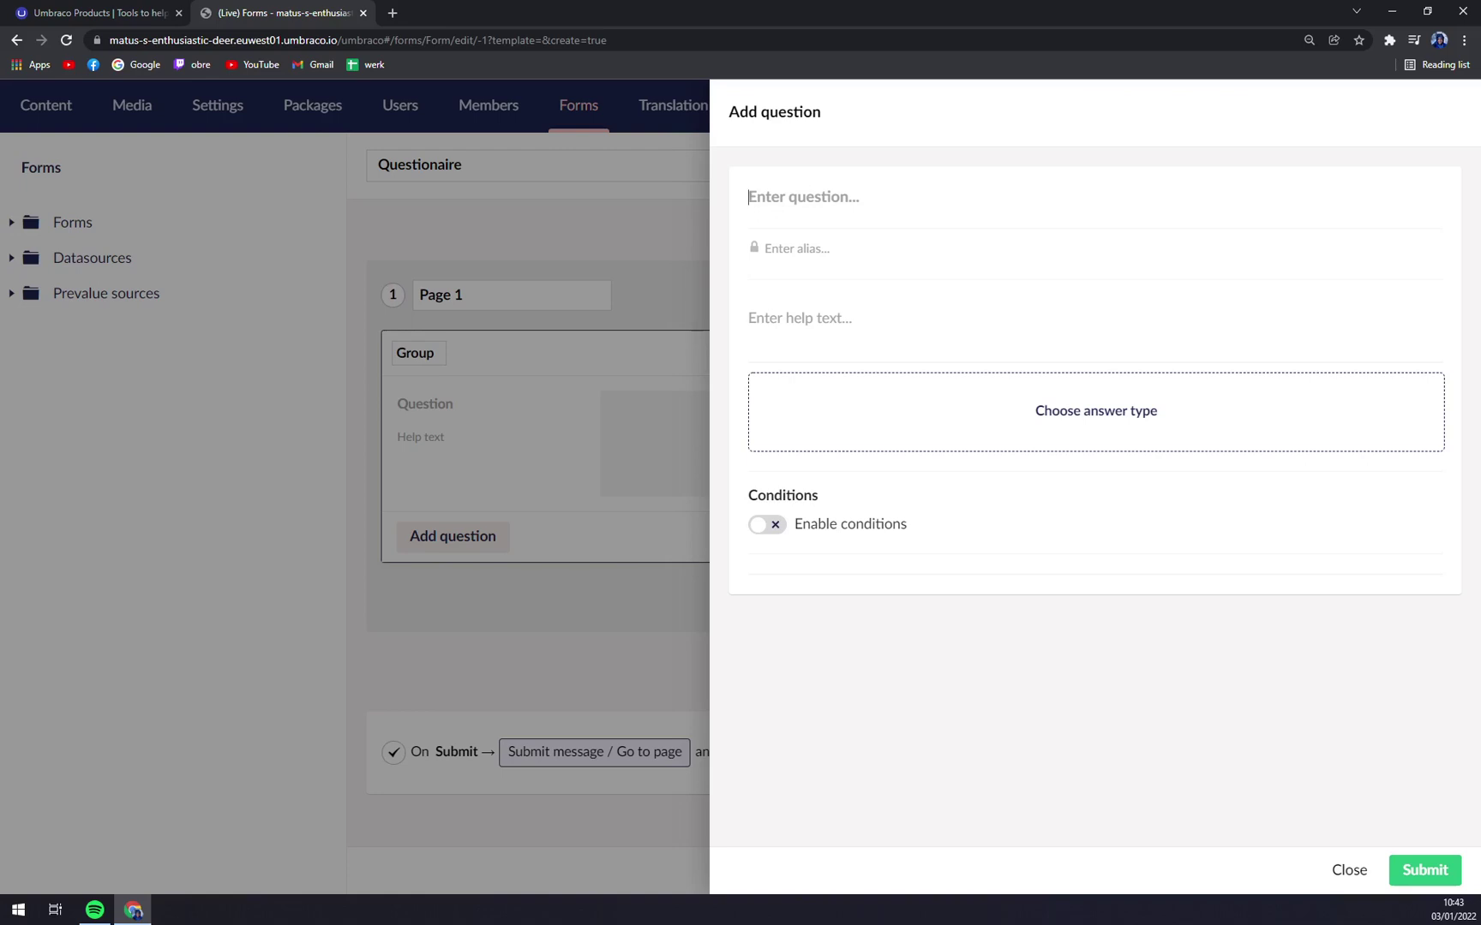
type("Name")
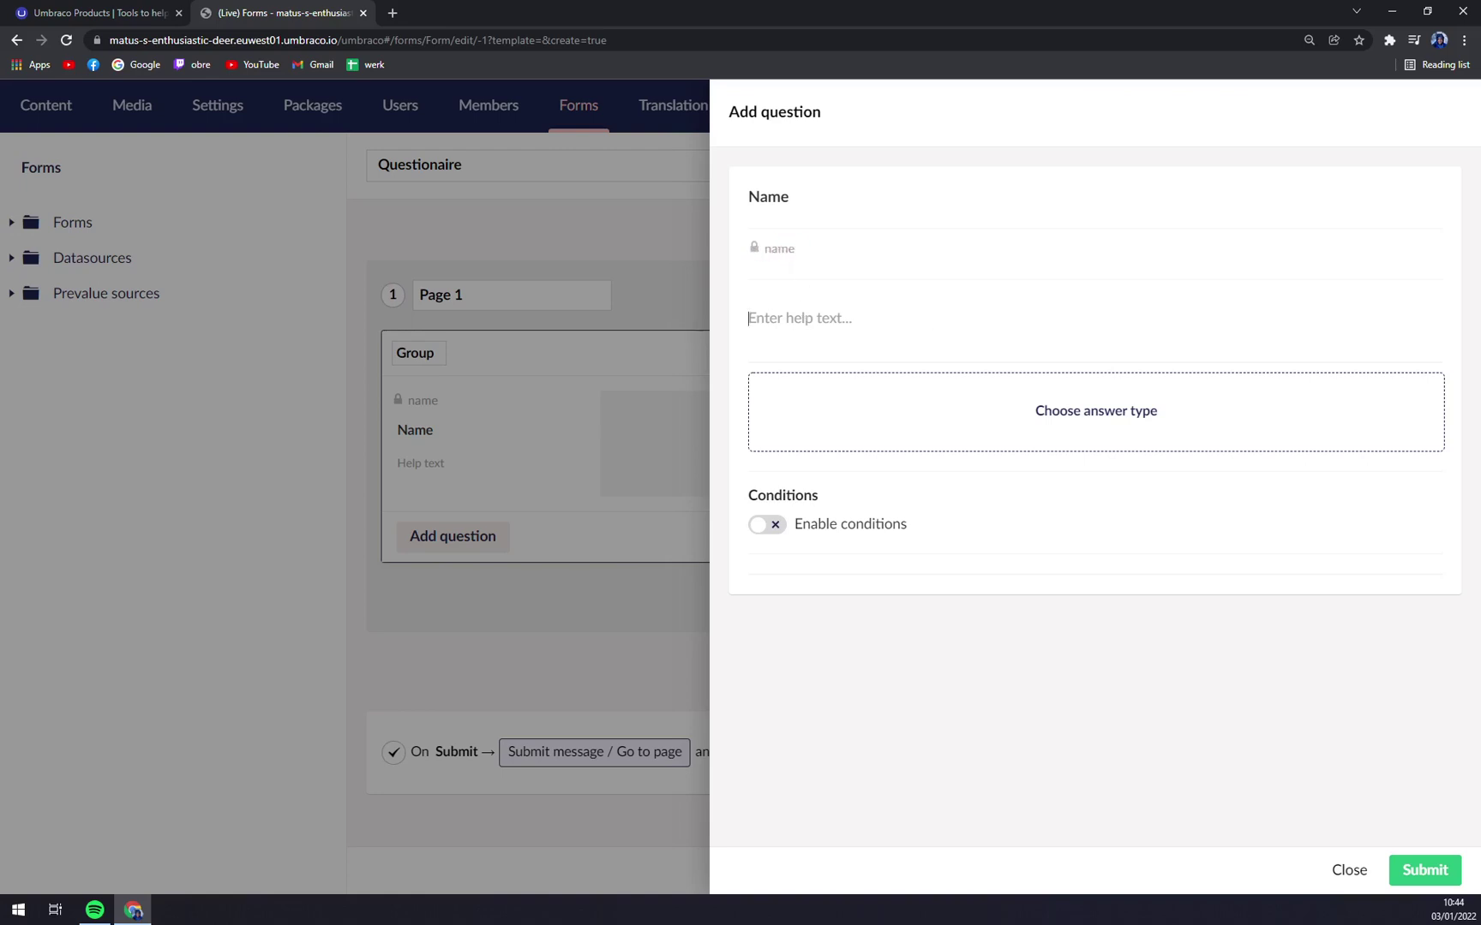
type("Enter your name")
left_click(1163, 428)
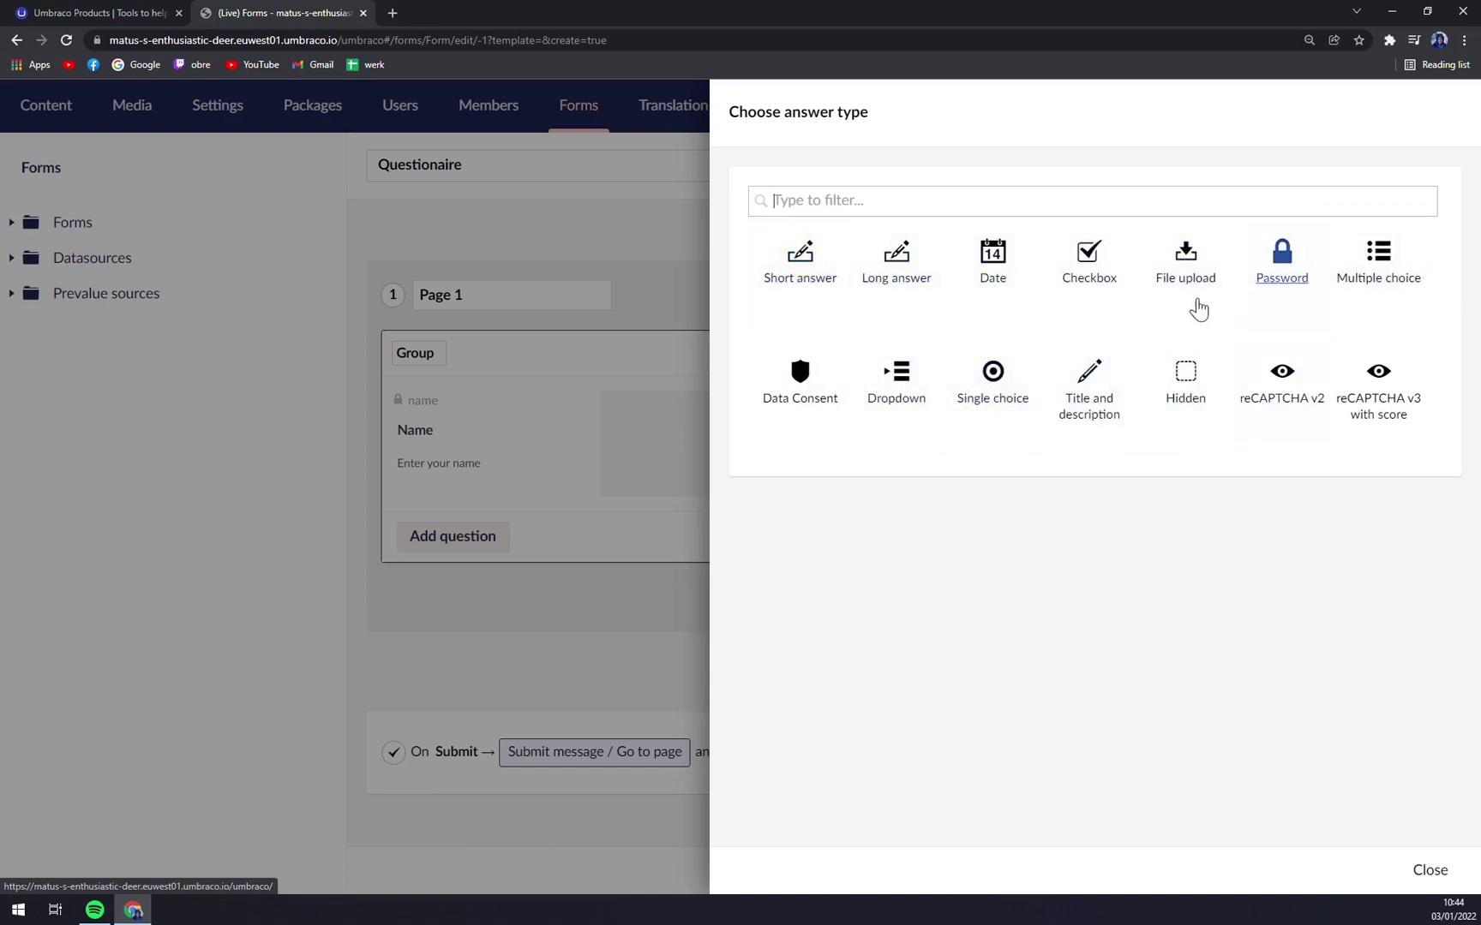
Make Name a short-answer question, keeping its label shown and the default field type
left_click(808, 274)
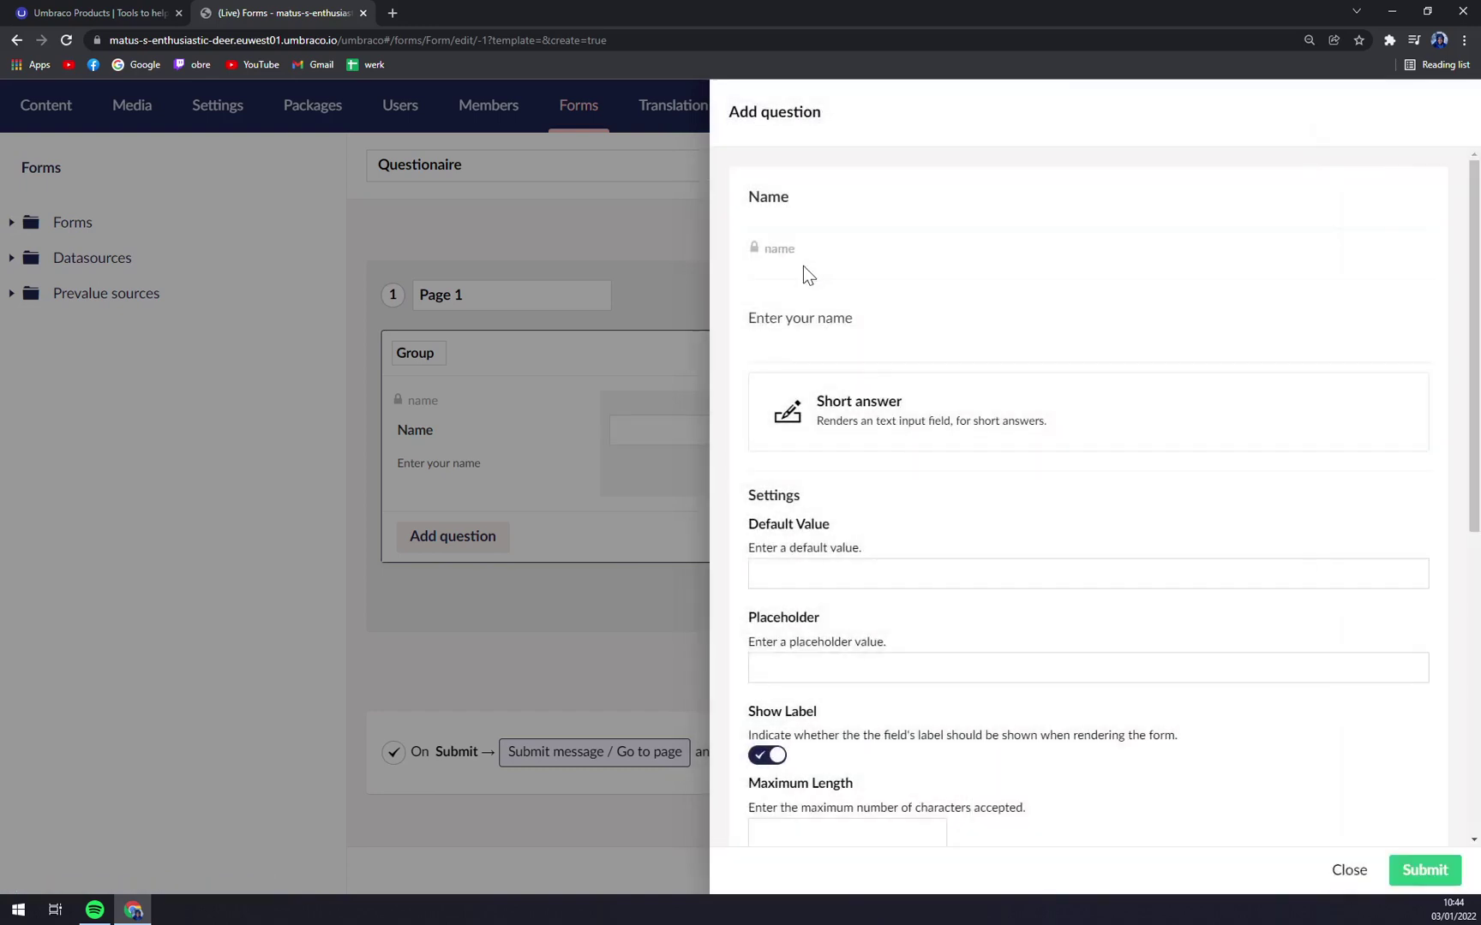
scroll(869, 483, "down", 2)
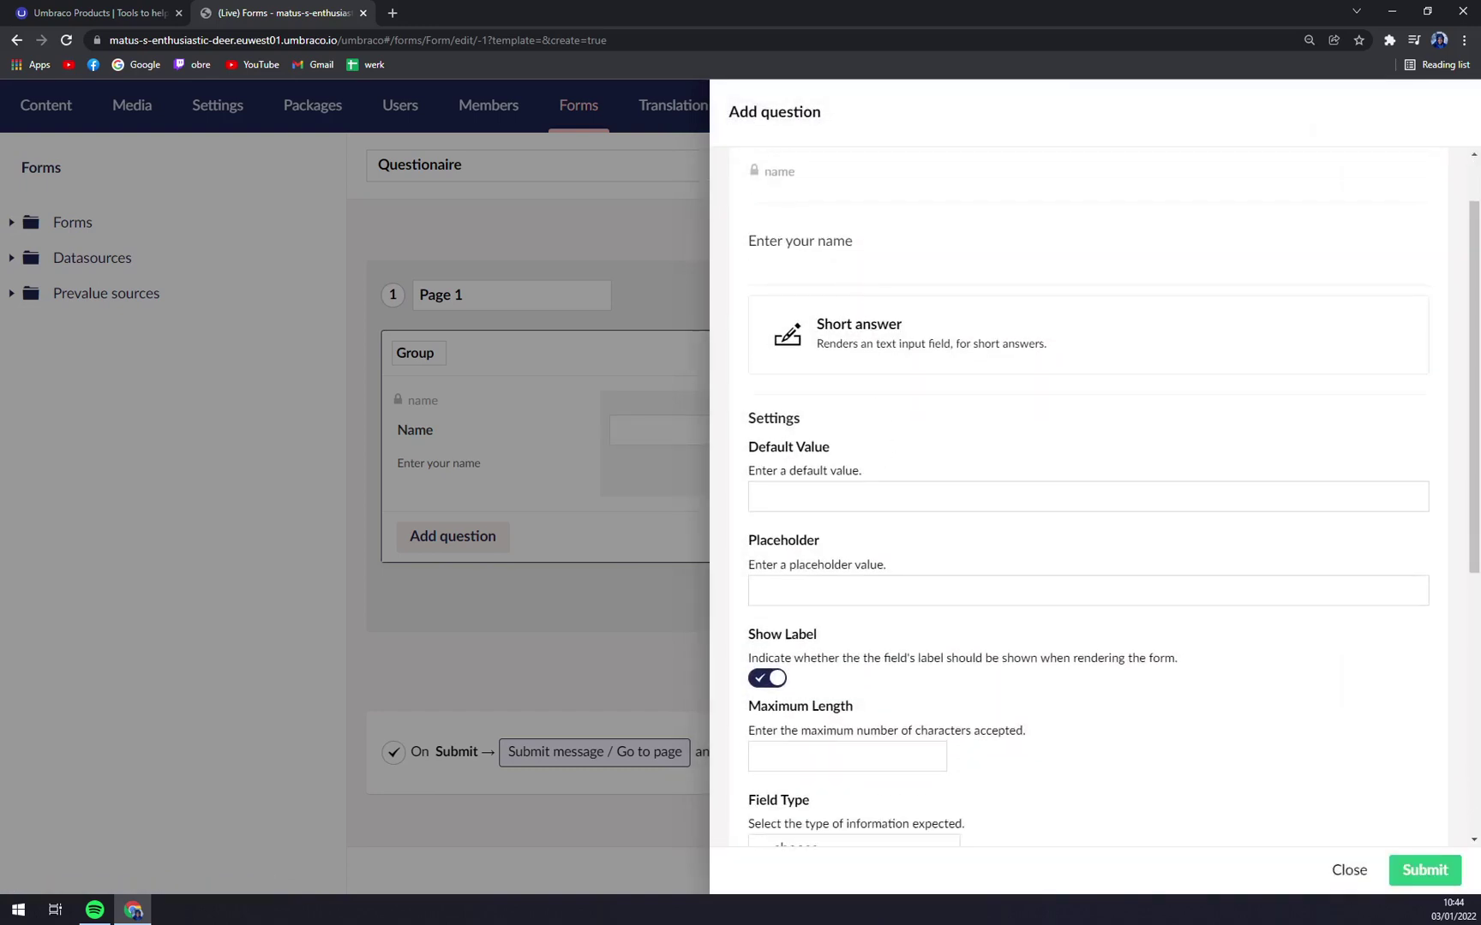
scroll(843, 449, "down", 2)
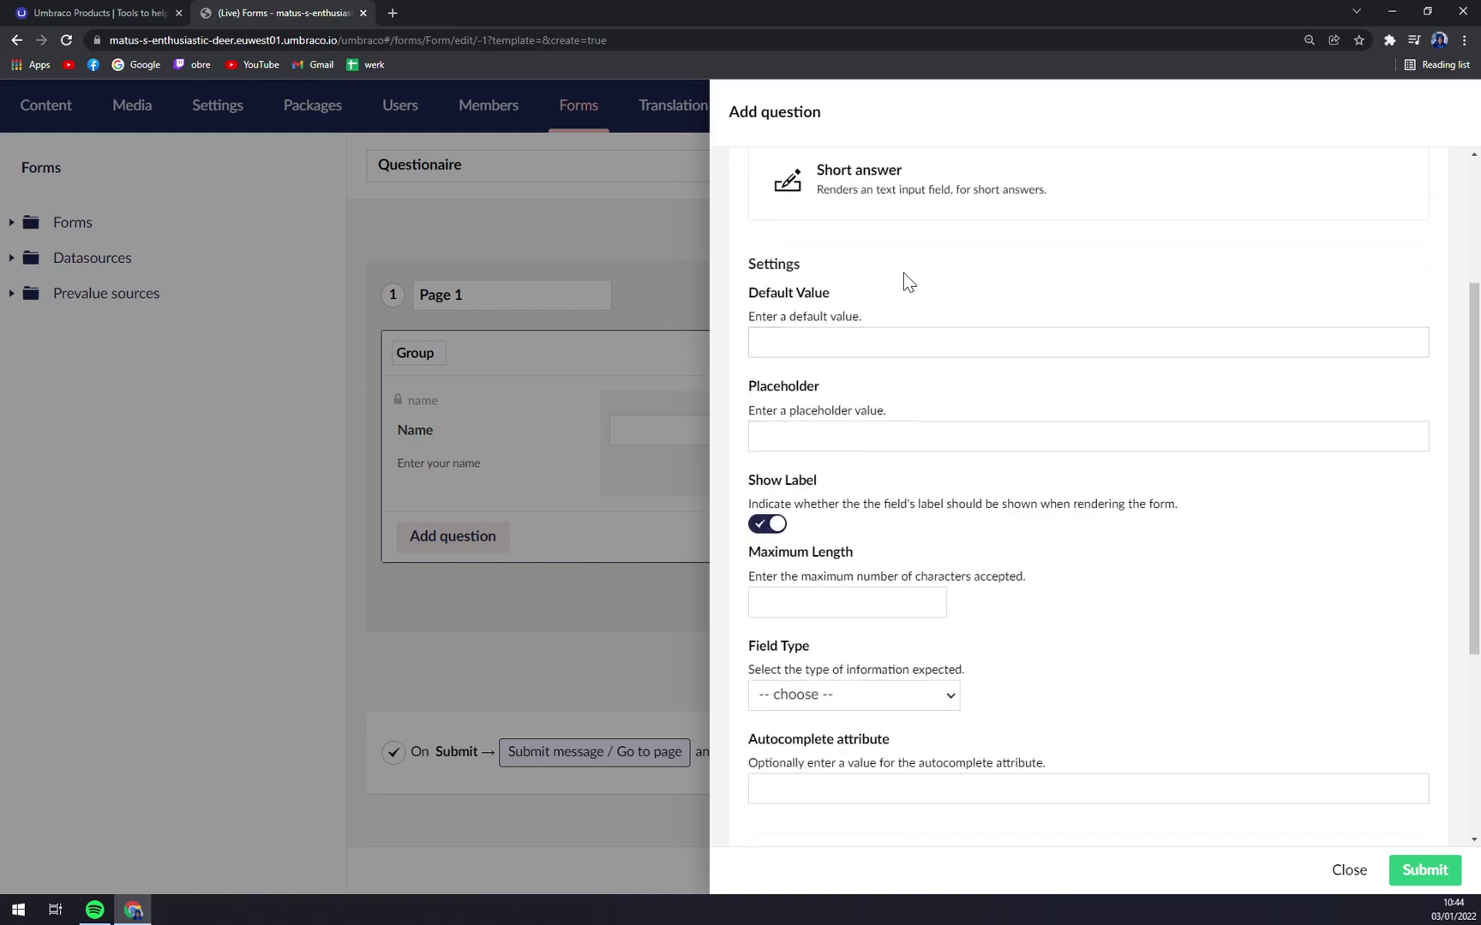
scroll(916, 270, "up", 3)
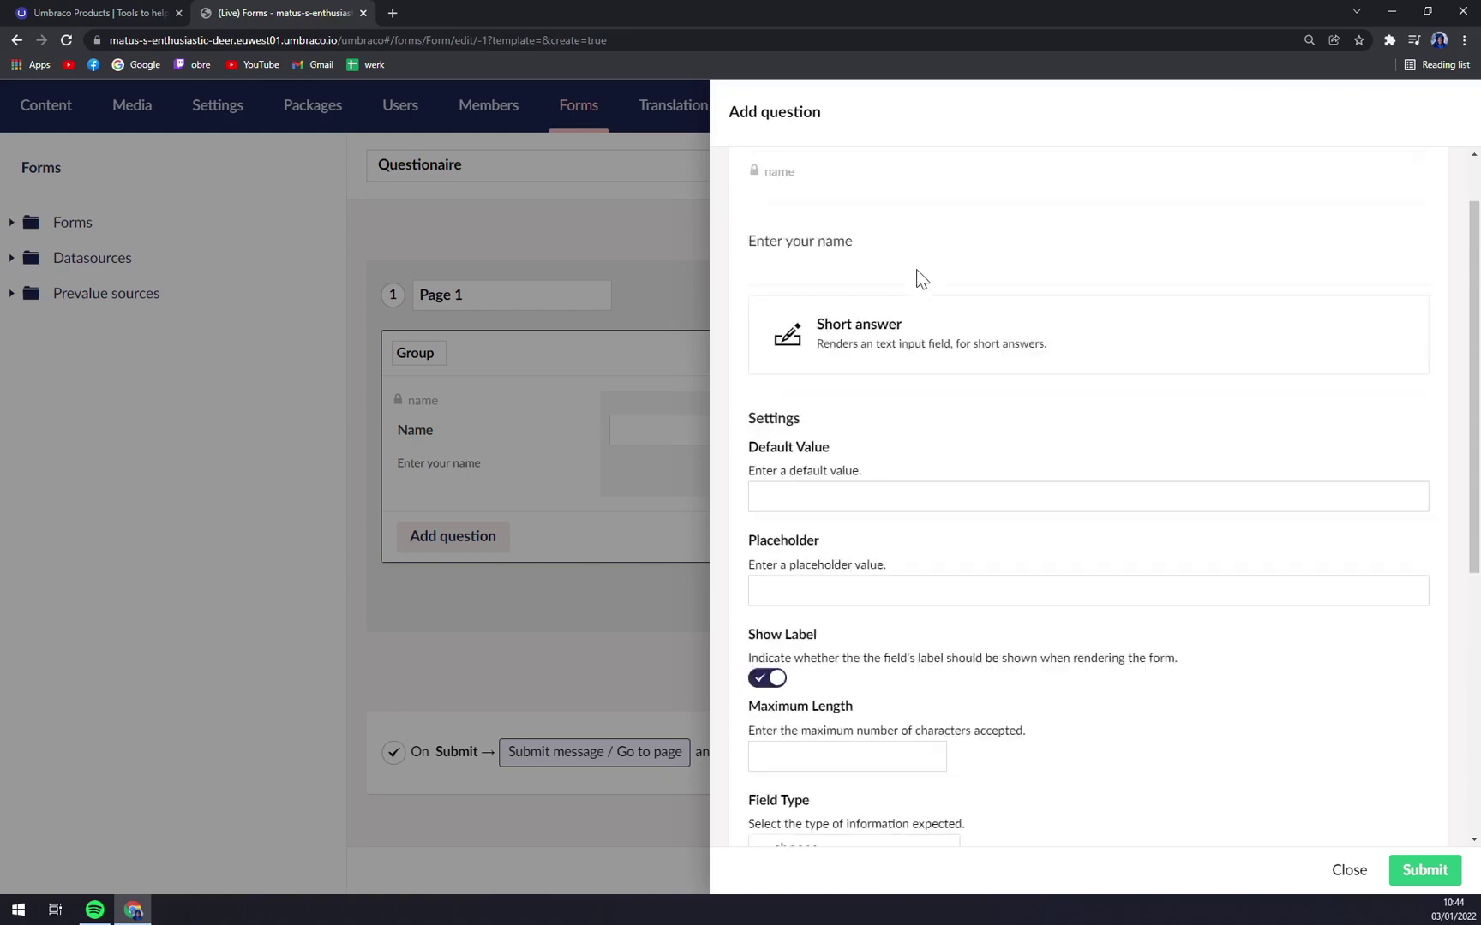
scroll(968, 317, "down", 2)
scroll(972, 318, "down", 1)
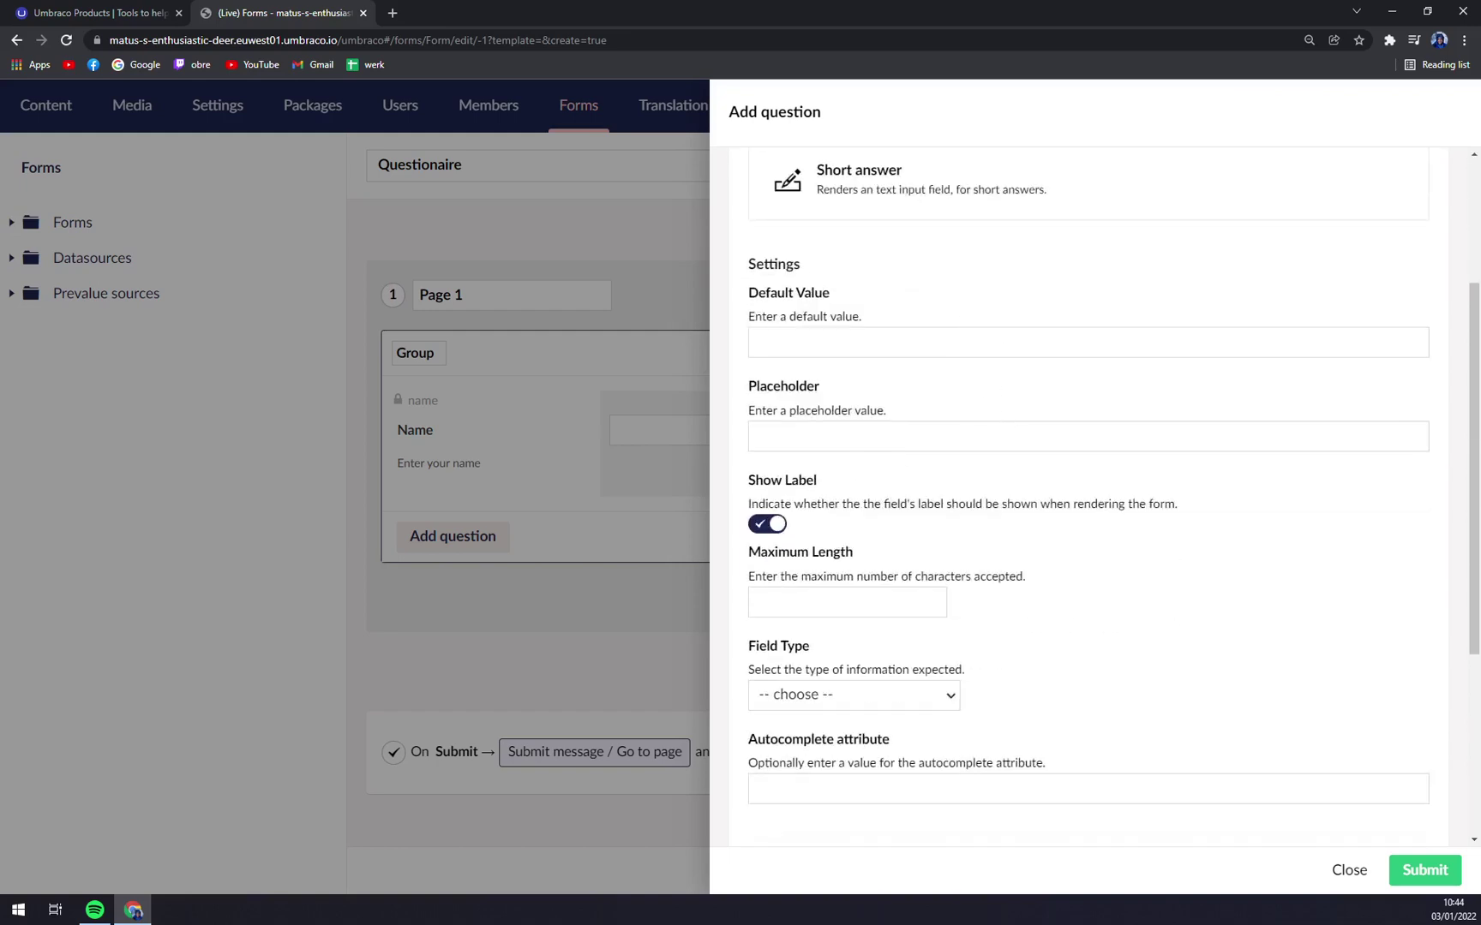
scroll(772, 452, "down", 1)
left_click(771, 447)
left_click(775, 449)
scroll(925, 446, "down", 2)
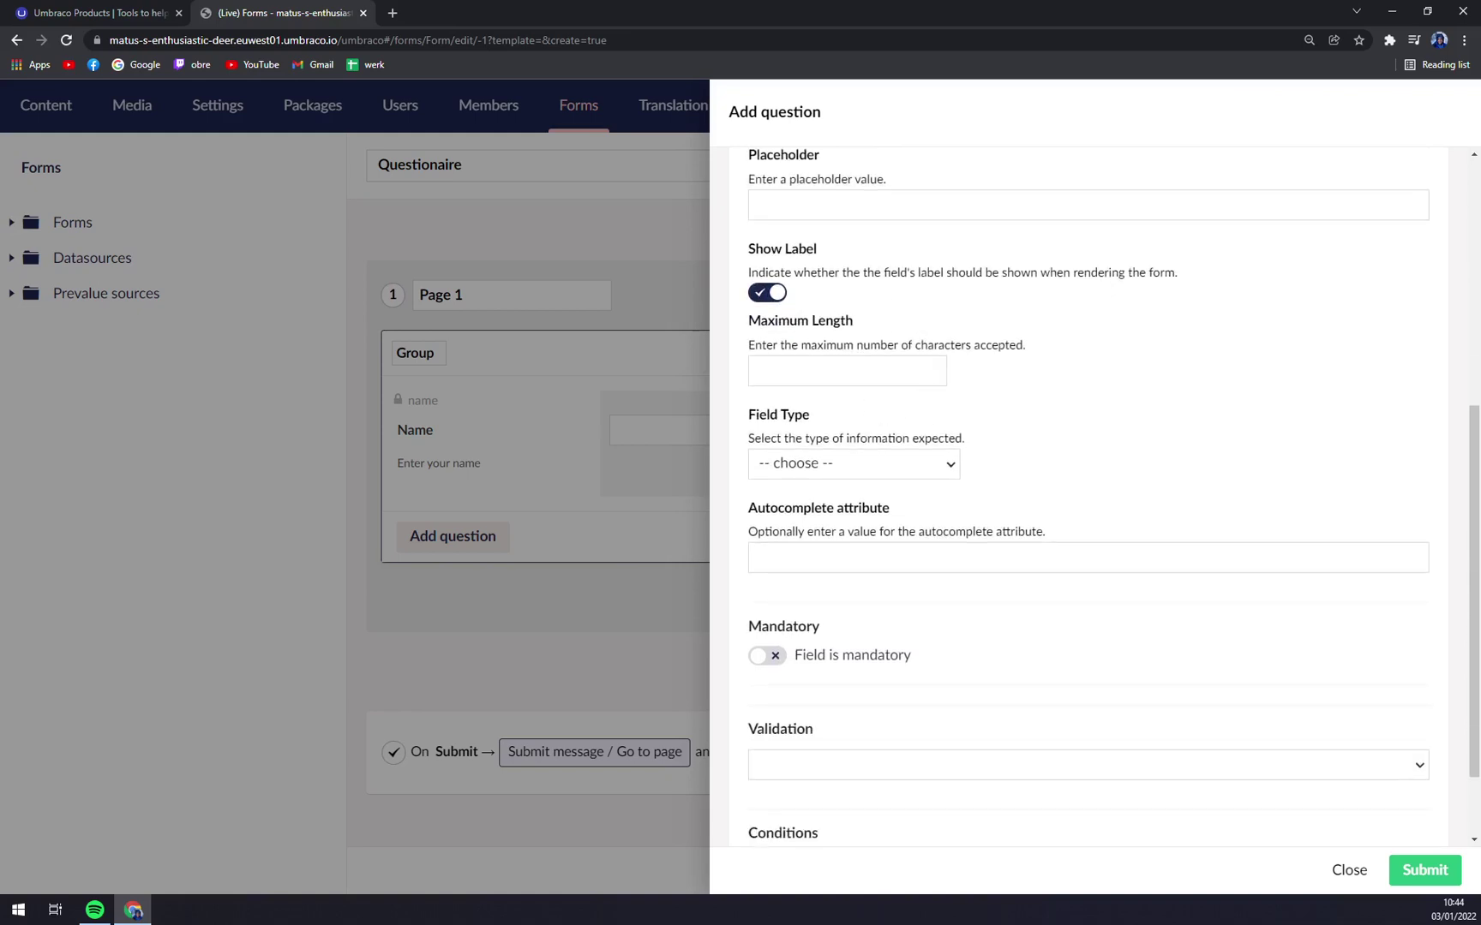
scroll(879, 406, "down", 1)
left_click(883, 395)
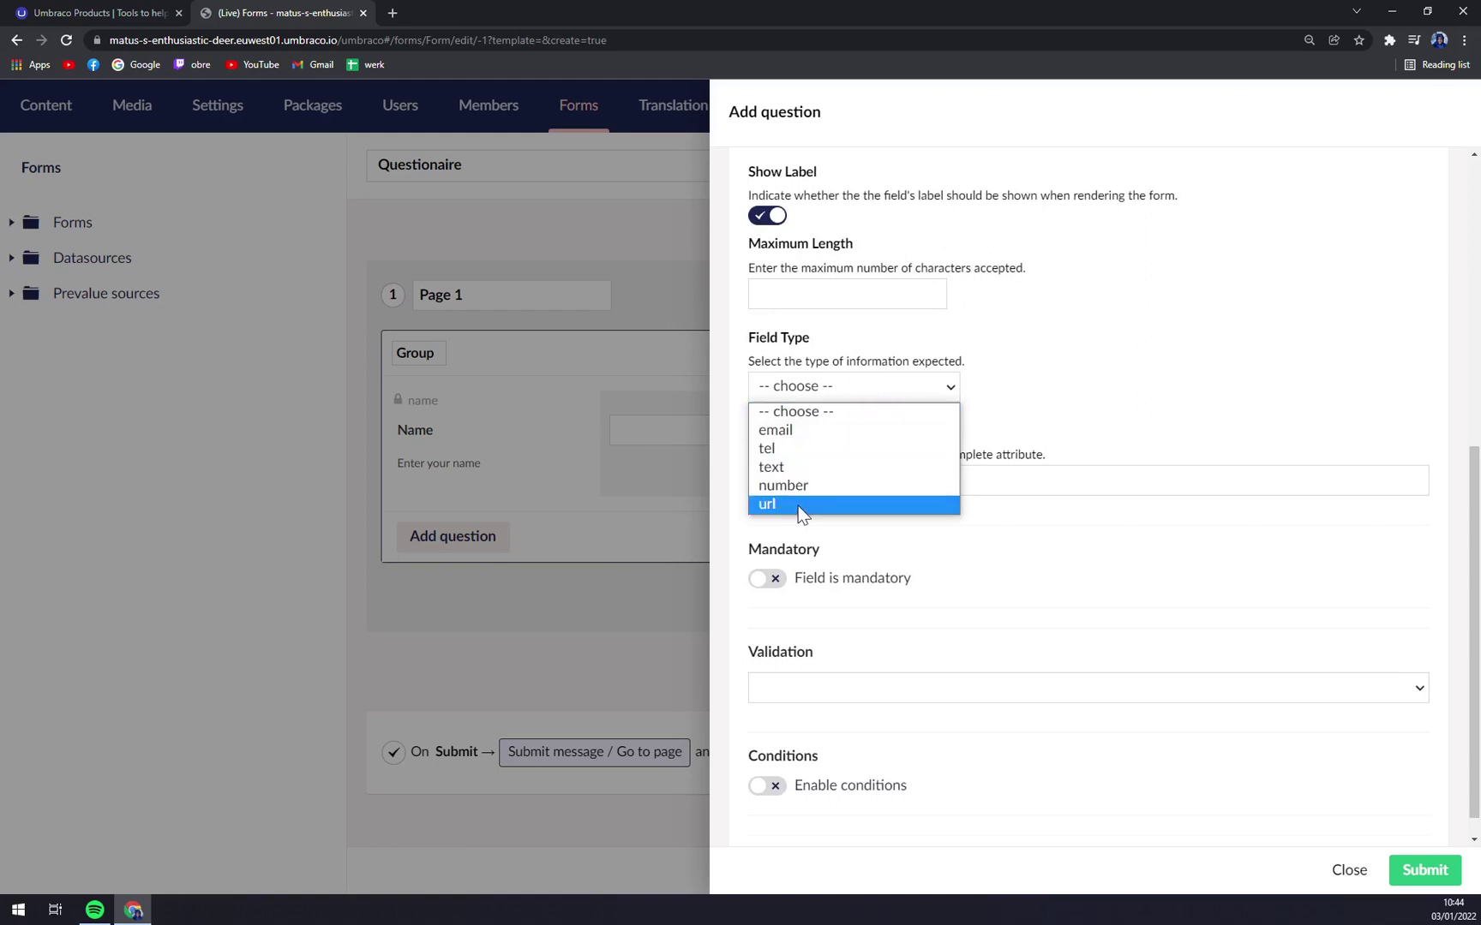
left_click(1245, 389)
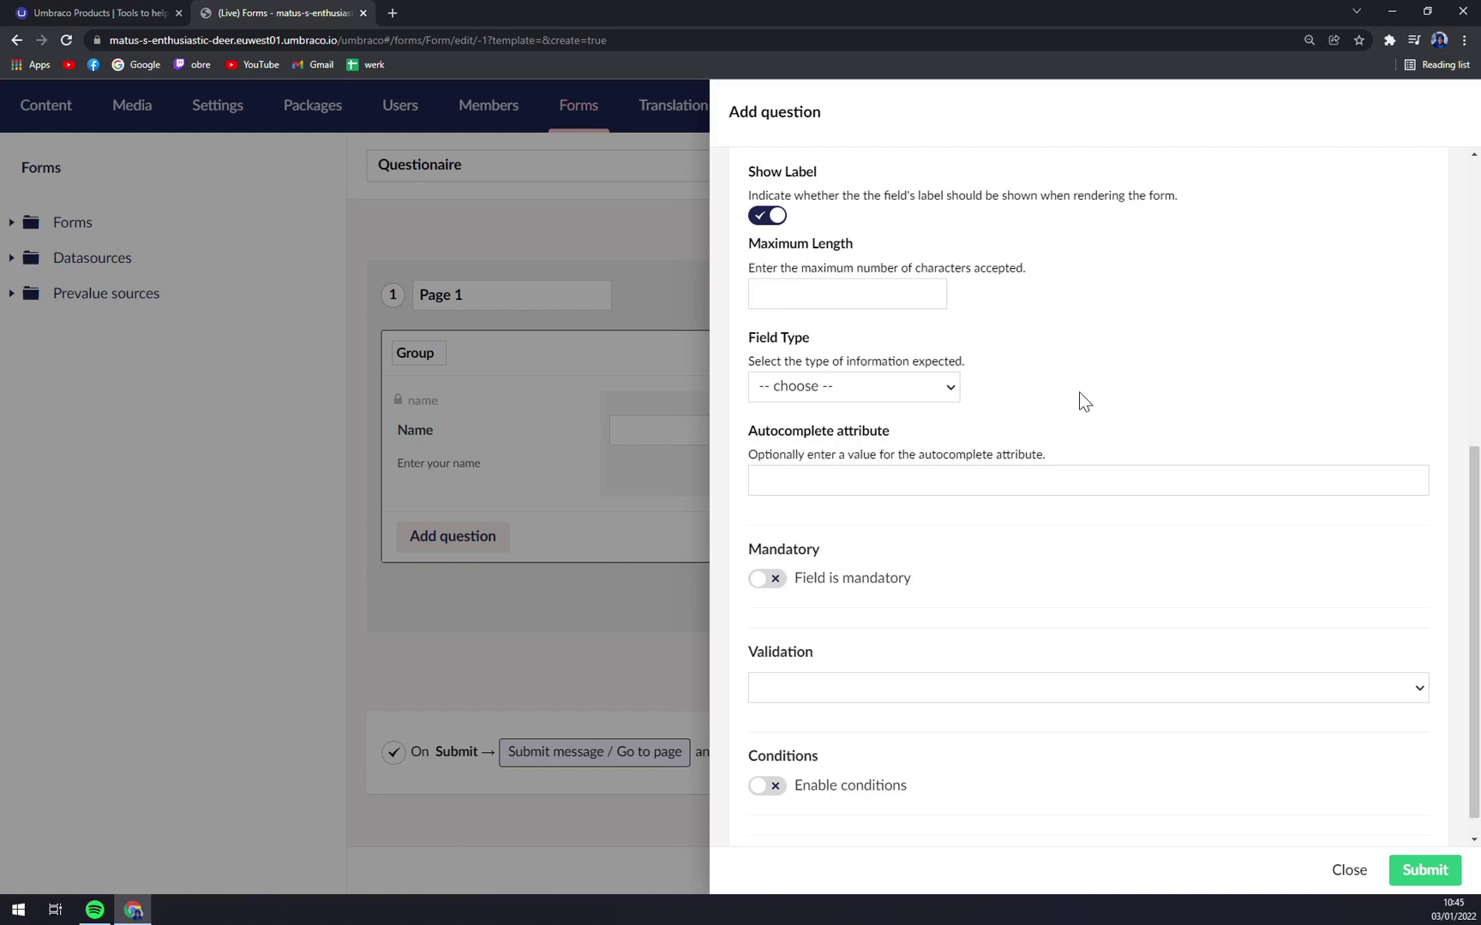
Switch on Field is mandatory for Name and submit it into the form's group
scroll(1089, 393, "down", 1)
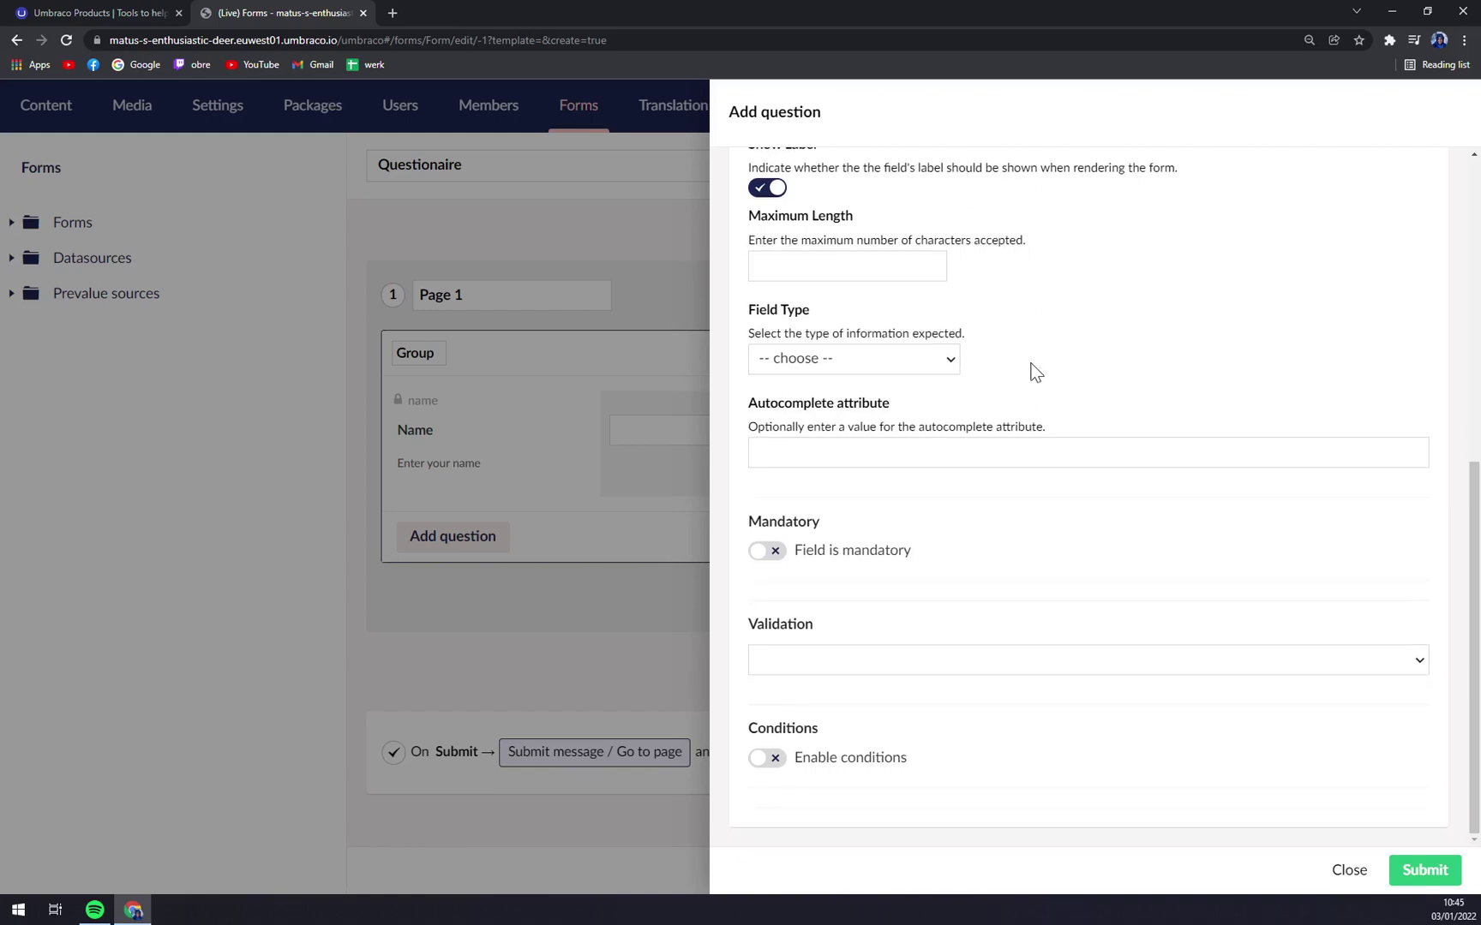
left_click(959, 453)
left_click(778, 552)
left_click(777, 555)
left_click(776, 555)
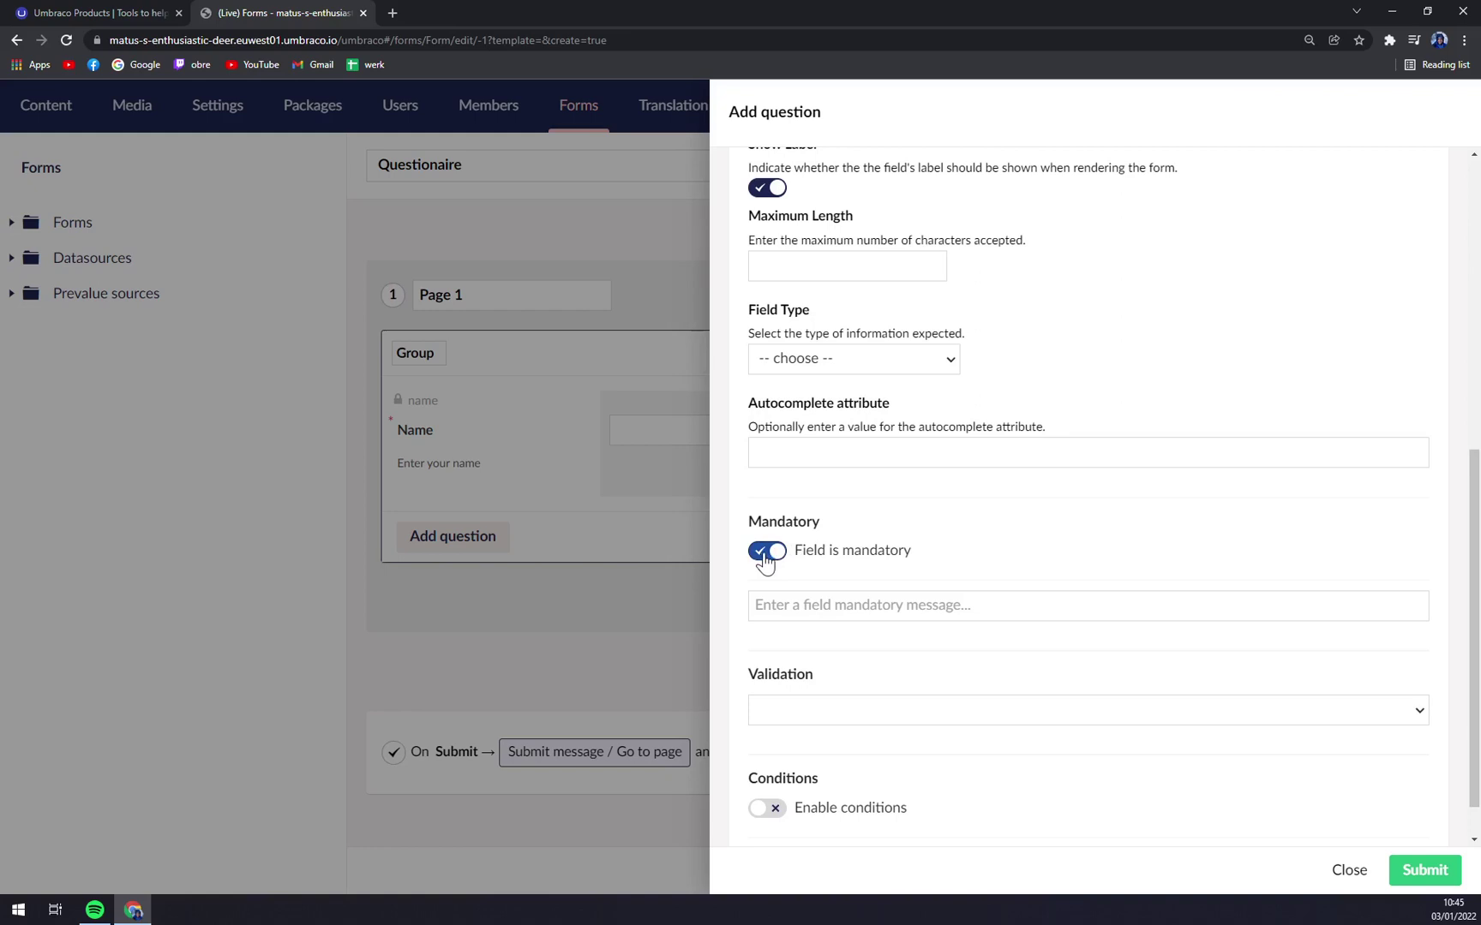
scroll(943, 511, "down", 1)
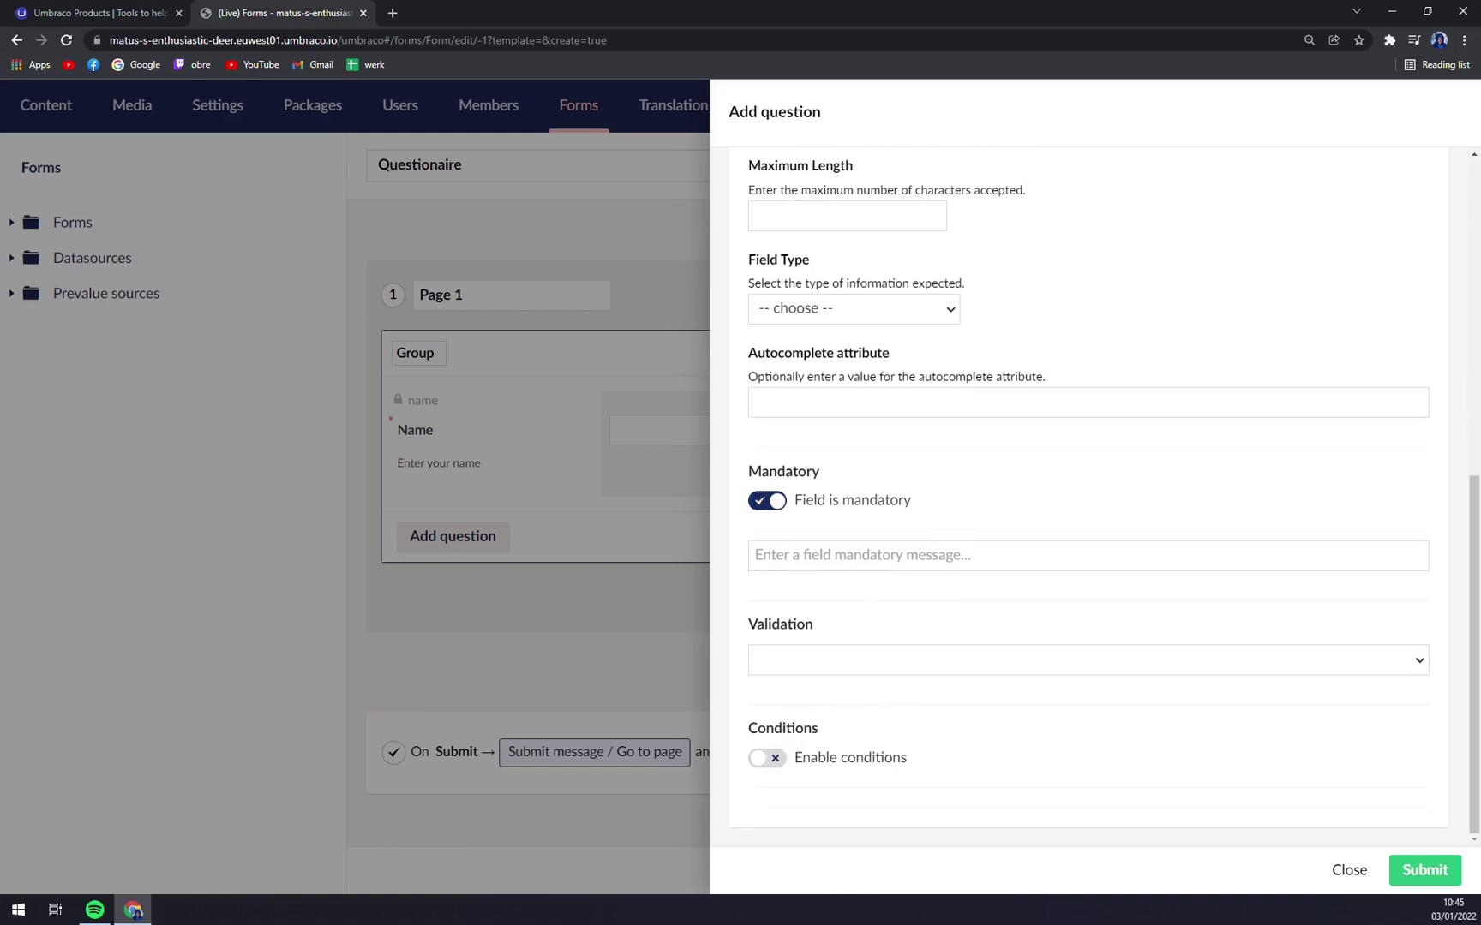
left_click(1425, 870)
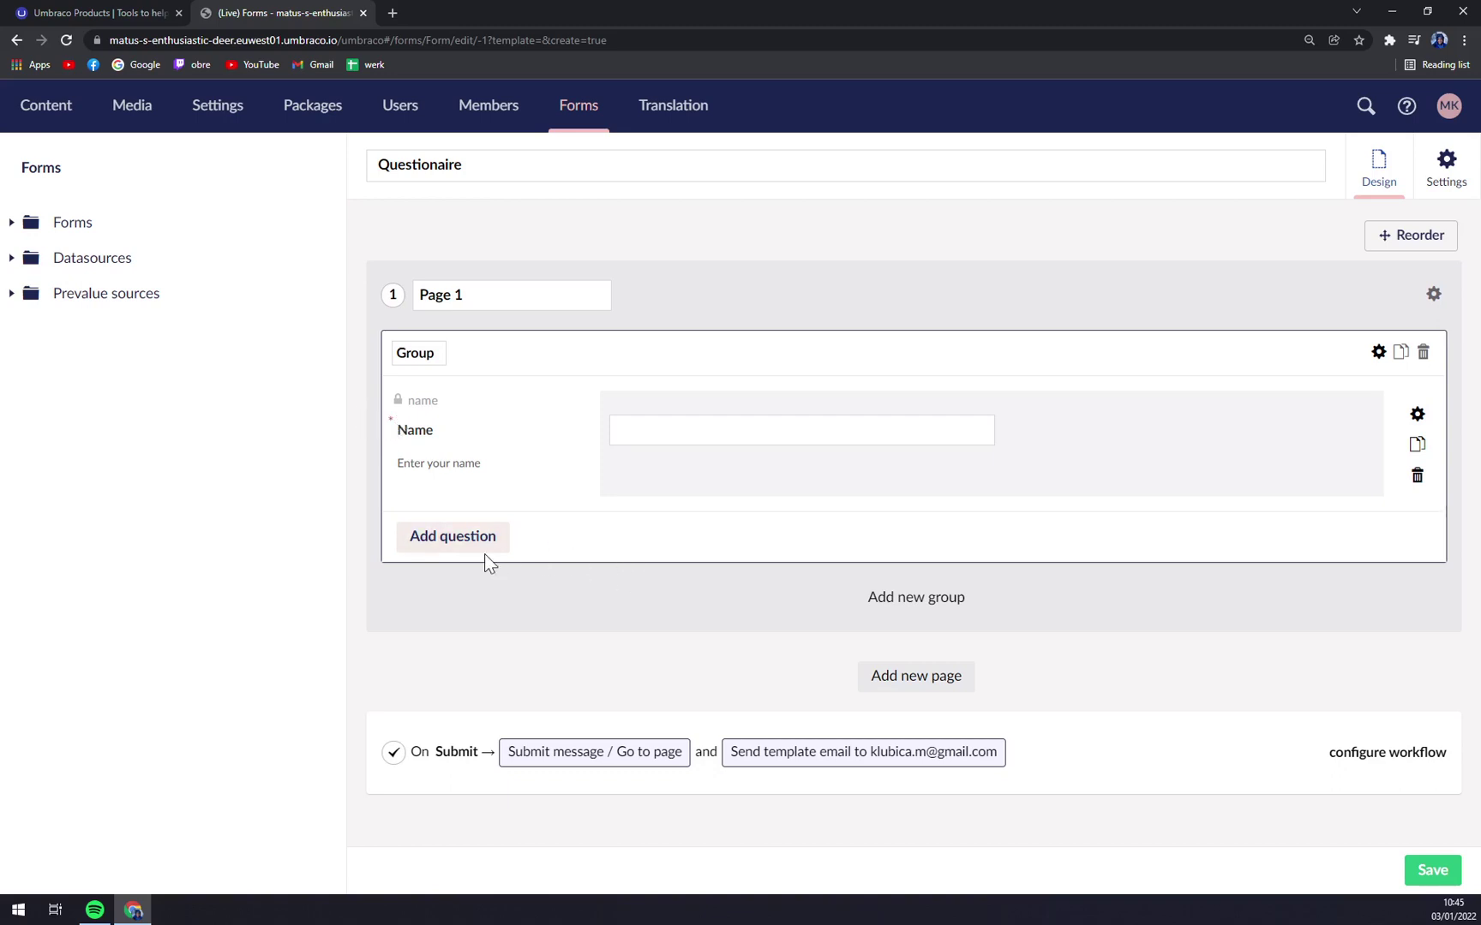
Start a long-answer question titled 'Question' with help text 'Ask us what is your question'
left_click(453, 536)
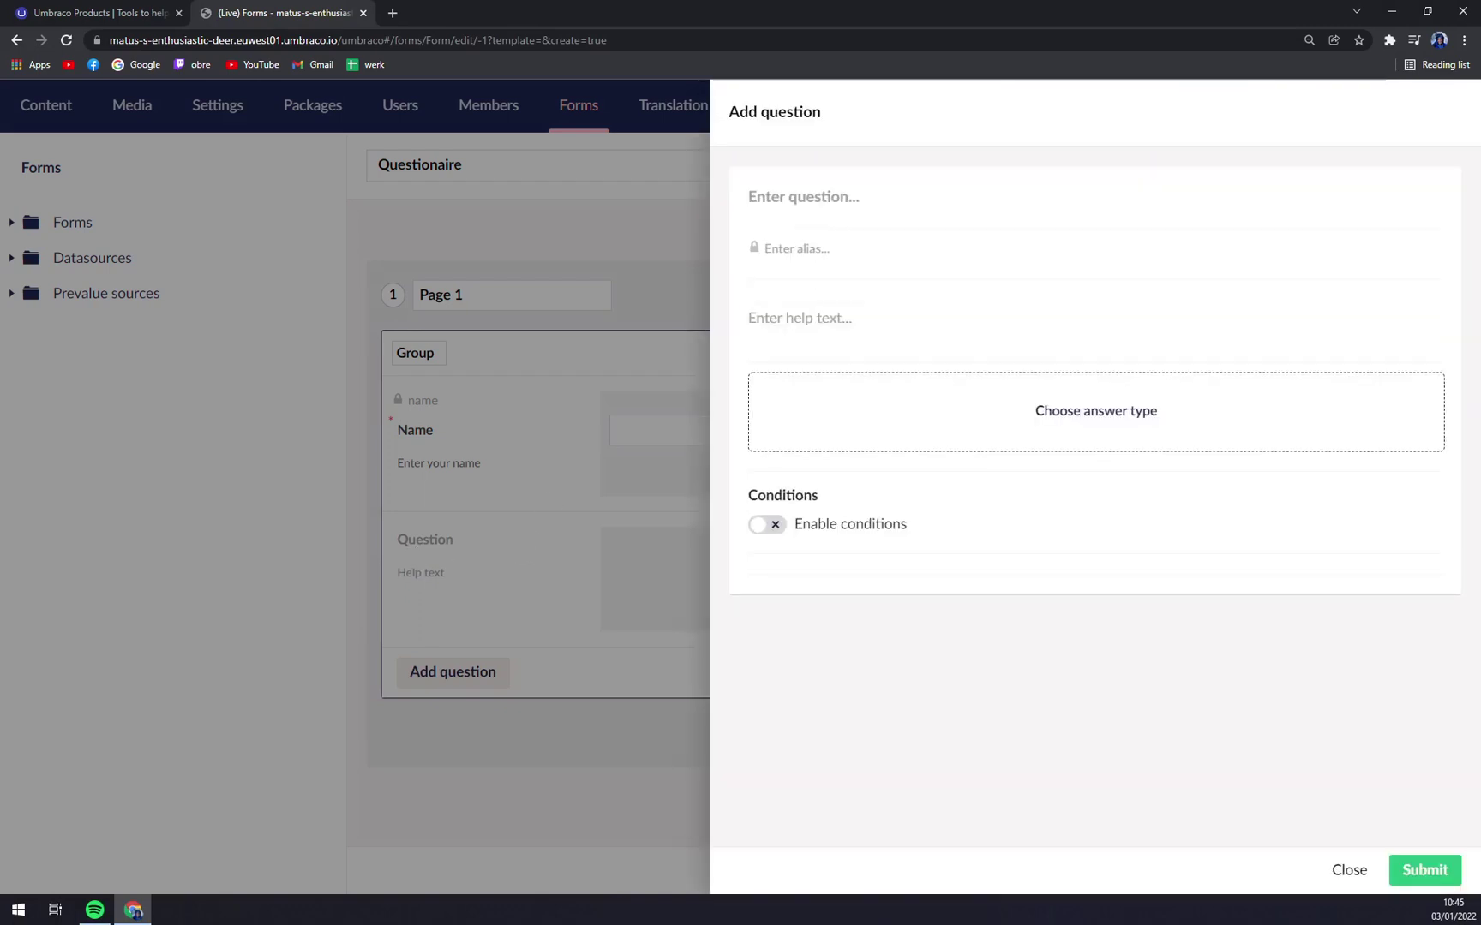
type("Question")
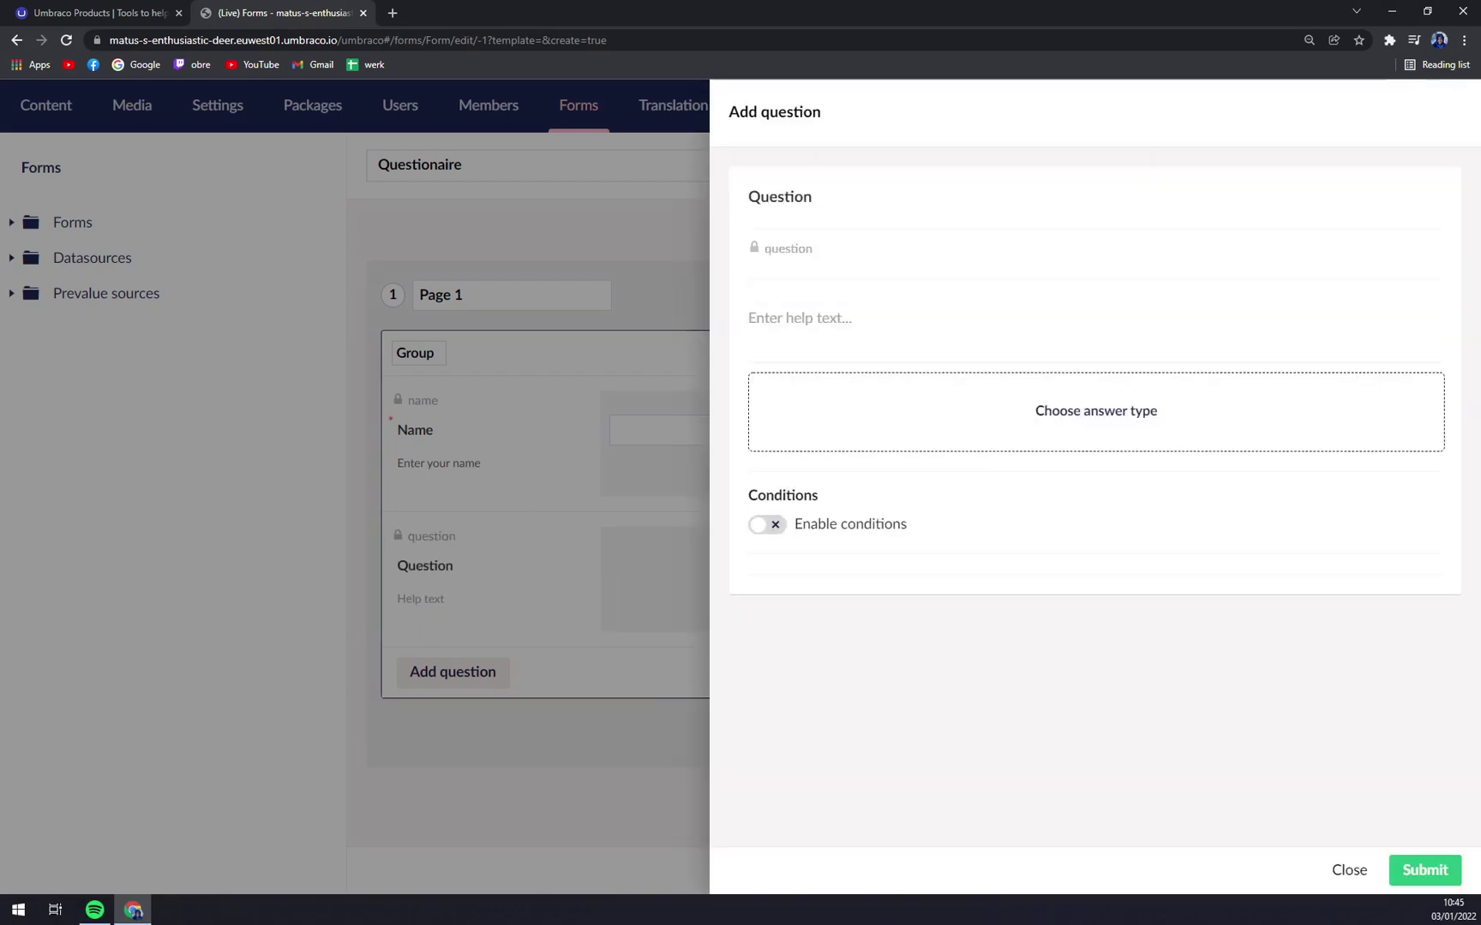
type("Ask us what")
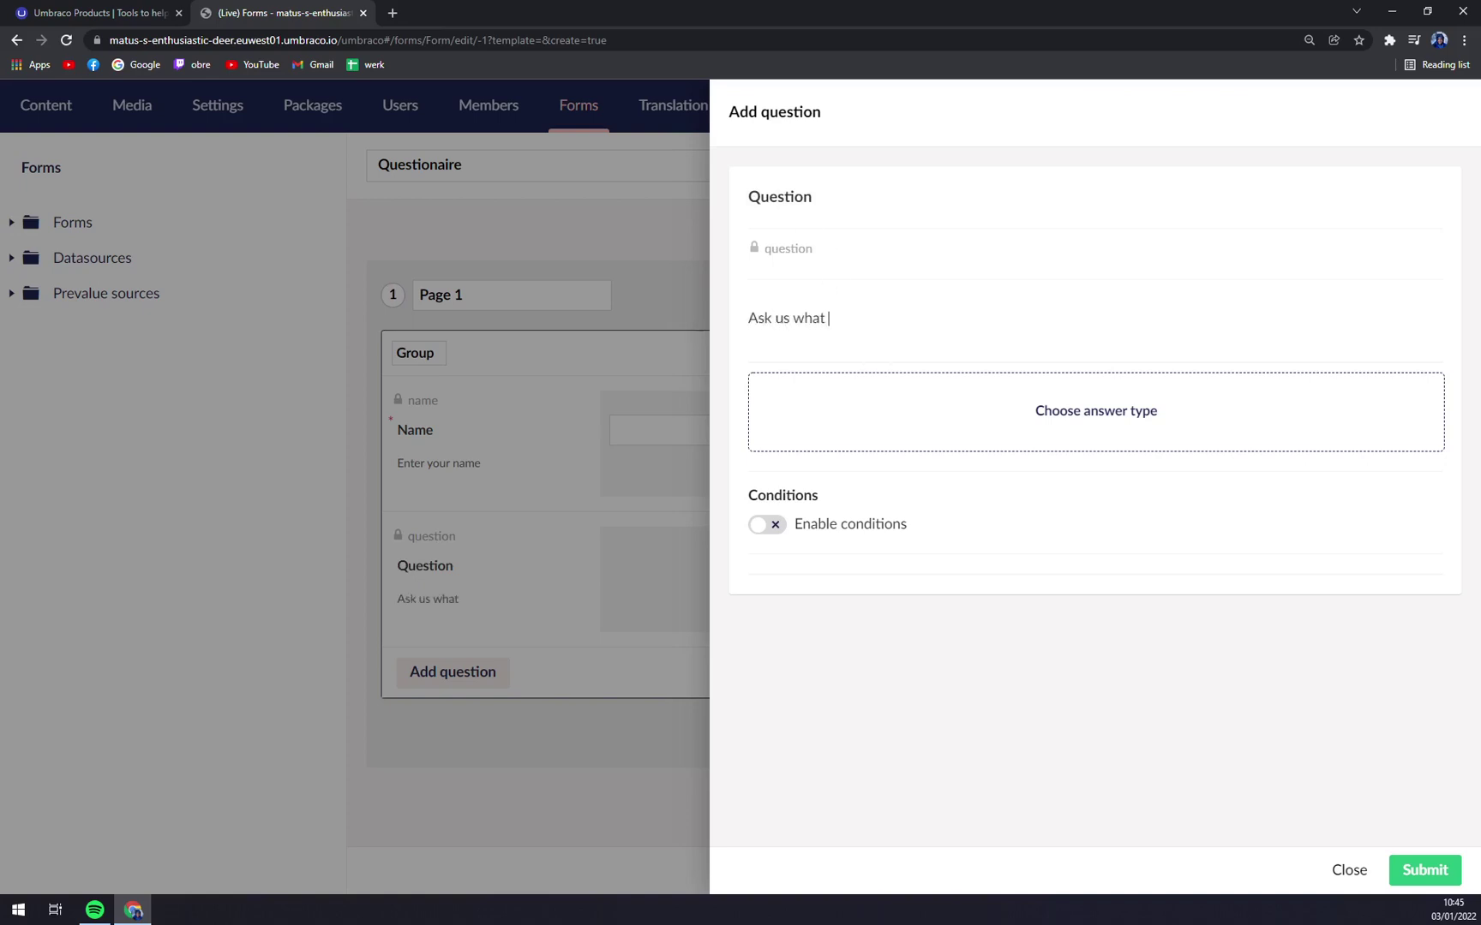
type(" is your question")
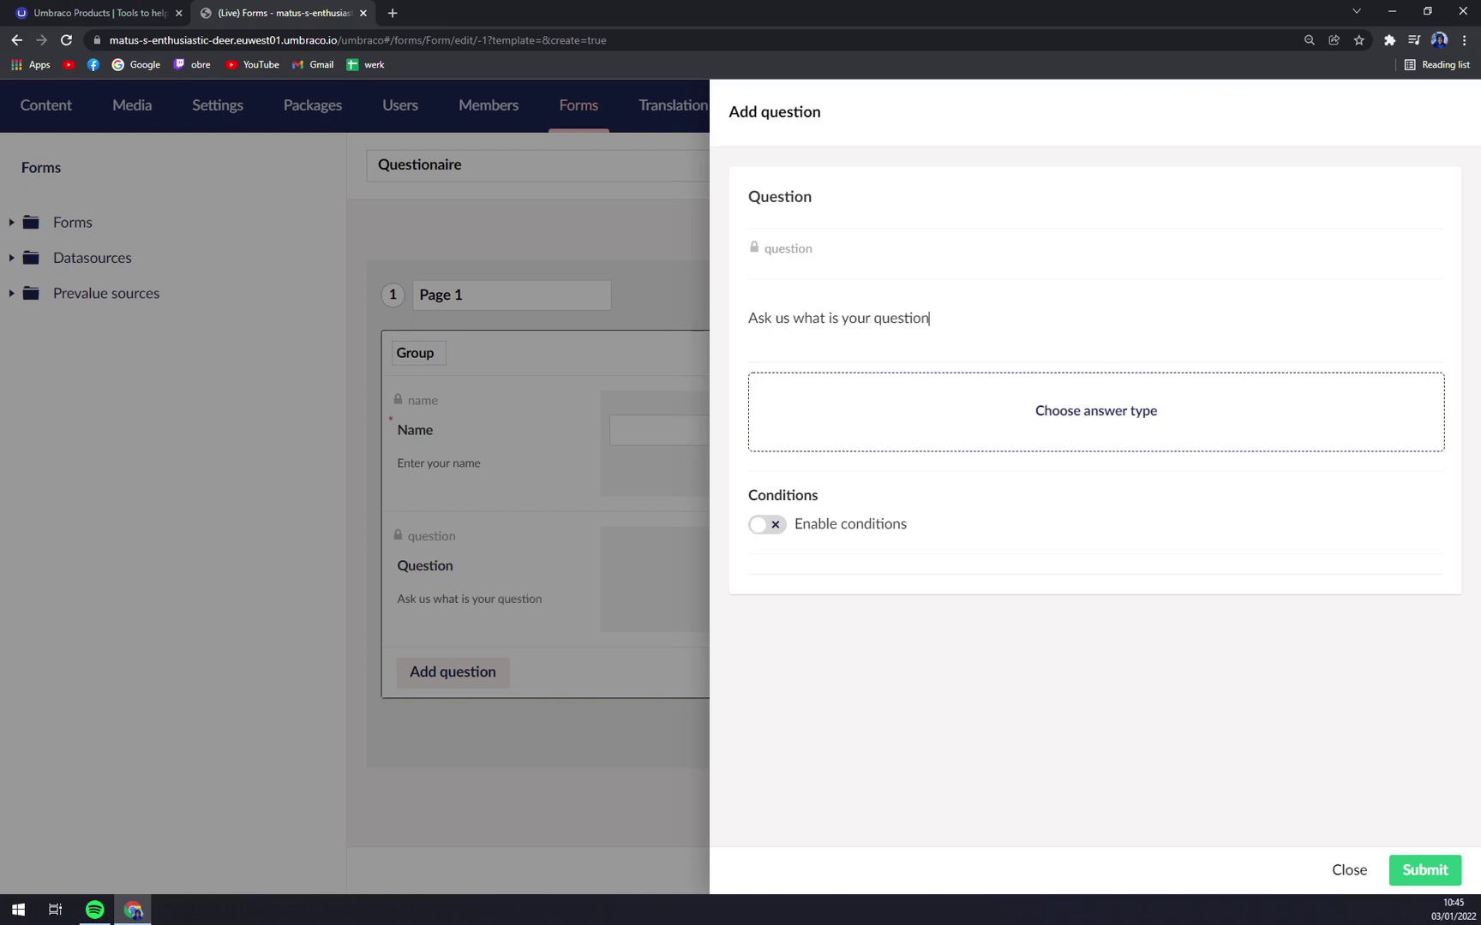
left_click(1016, 435)
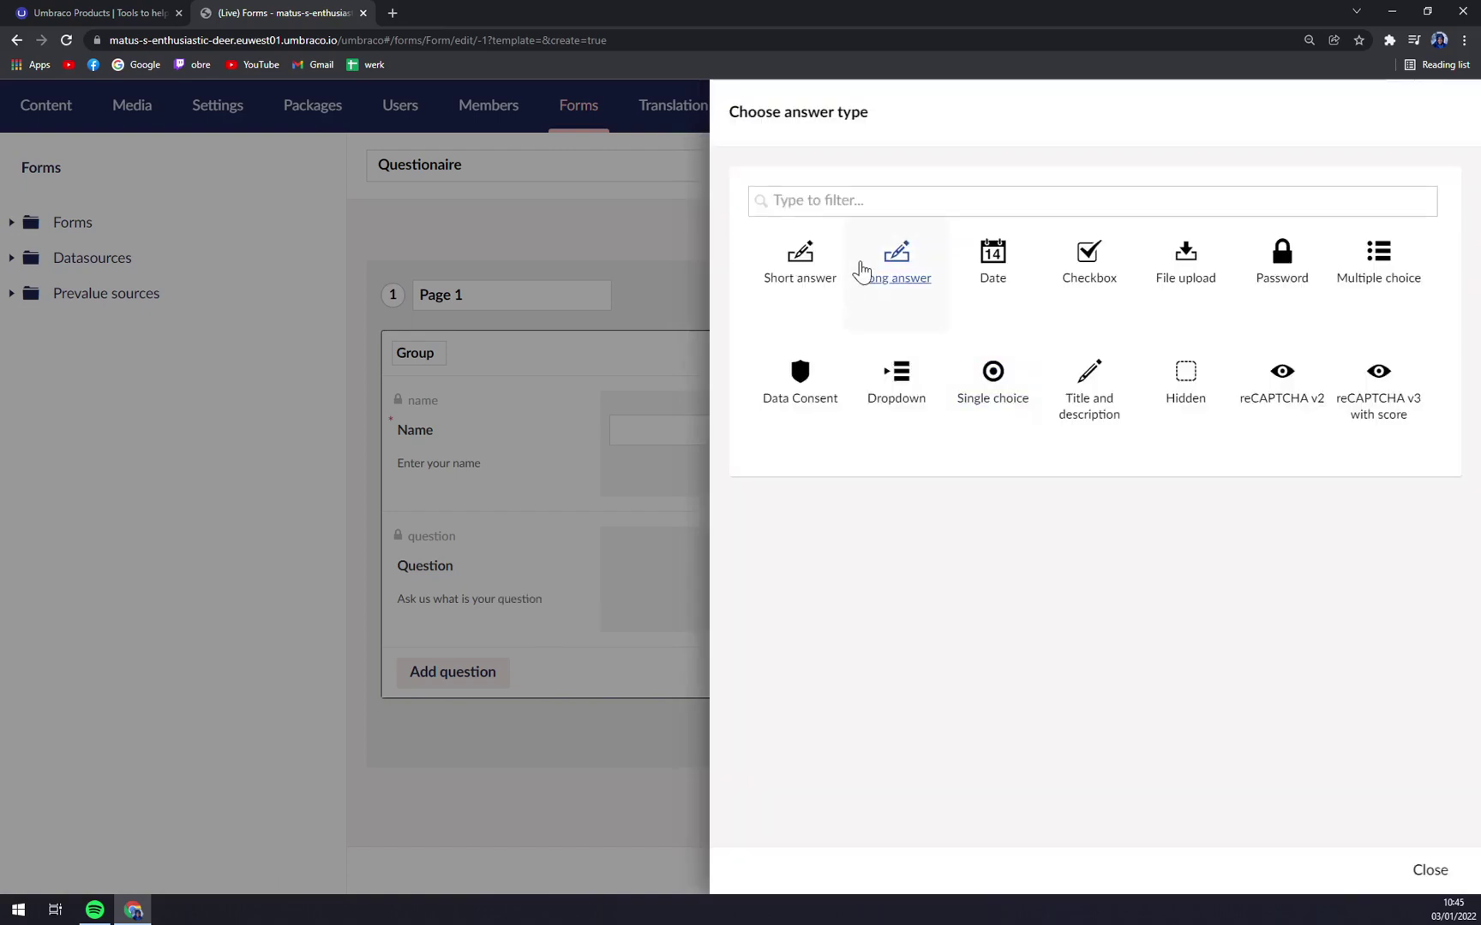
left_click(865, 270)
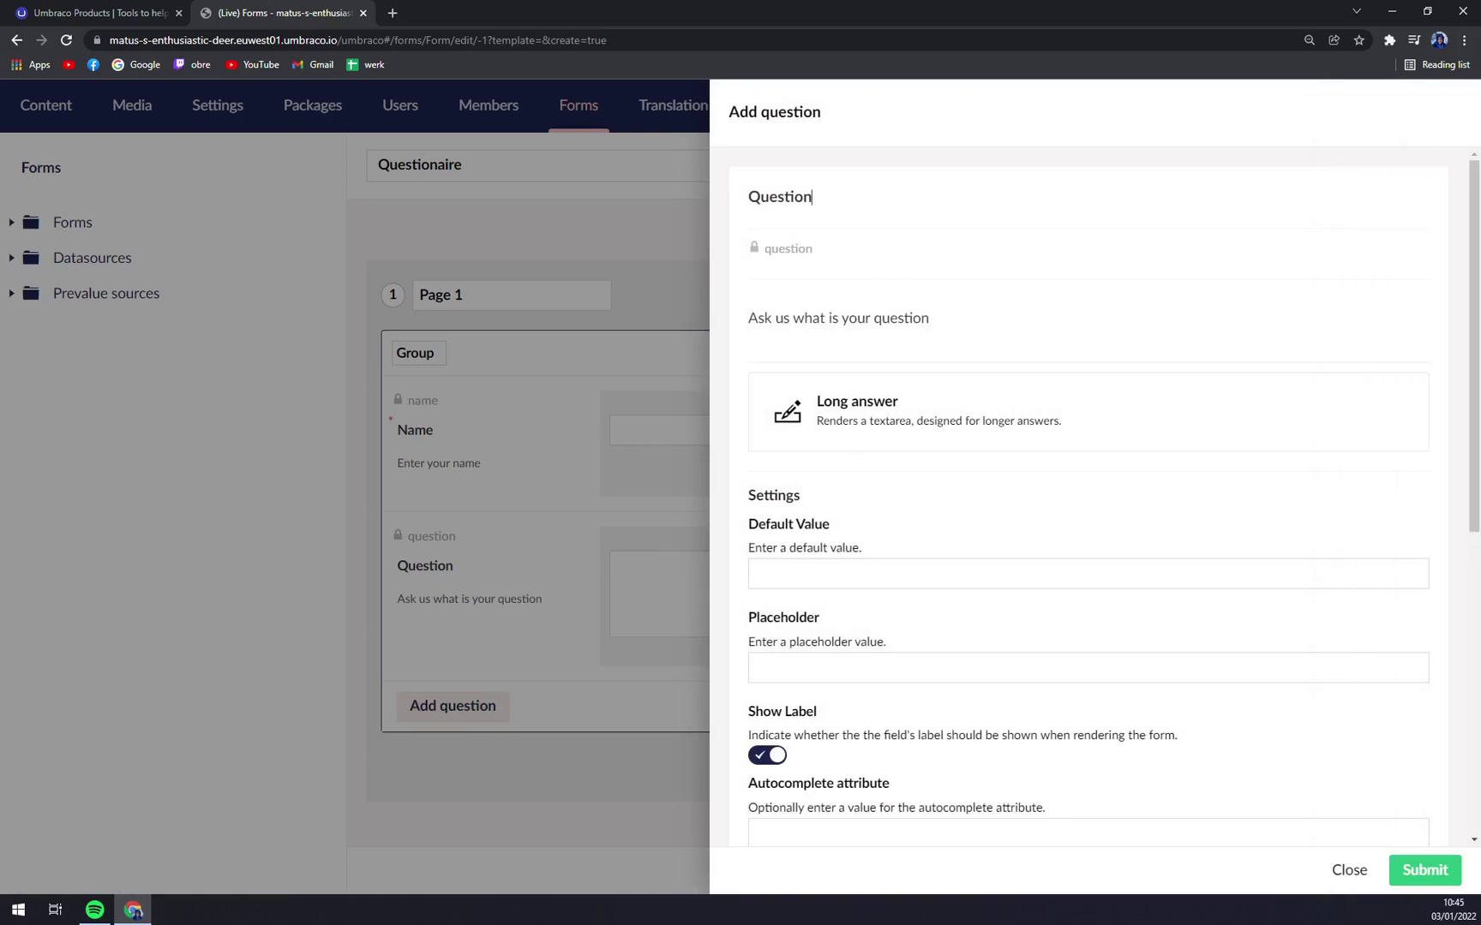
Raise Number Of Rows to 3 and submit the Question field to the form
scroll(758, 345, "down", 6)
scroll(758, 345, "up", 3)
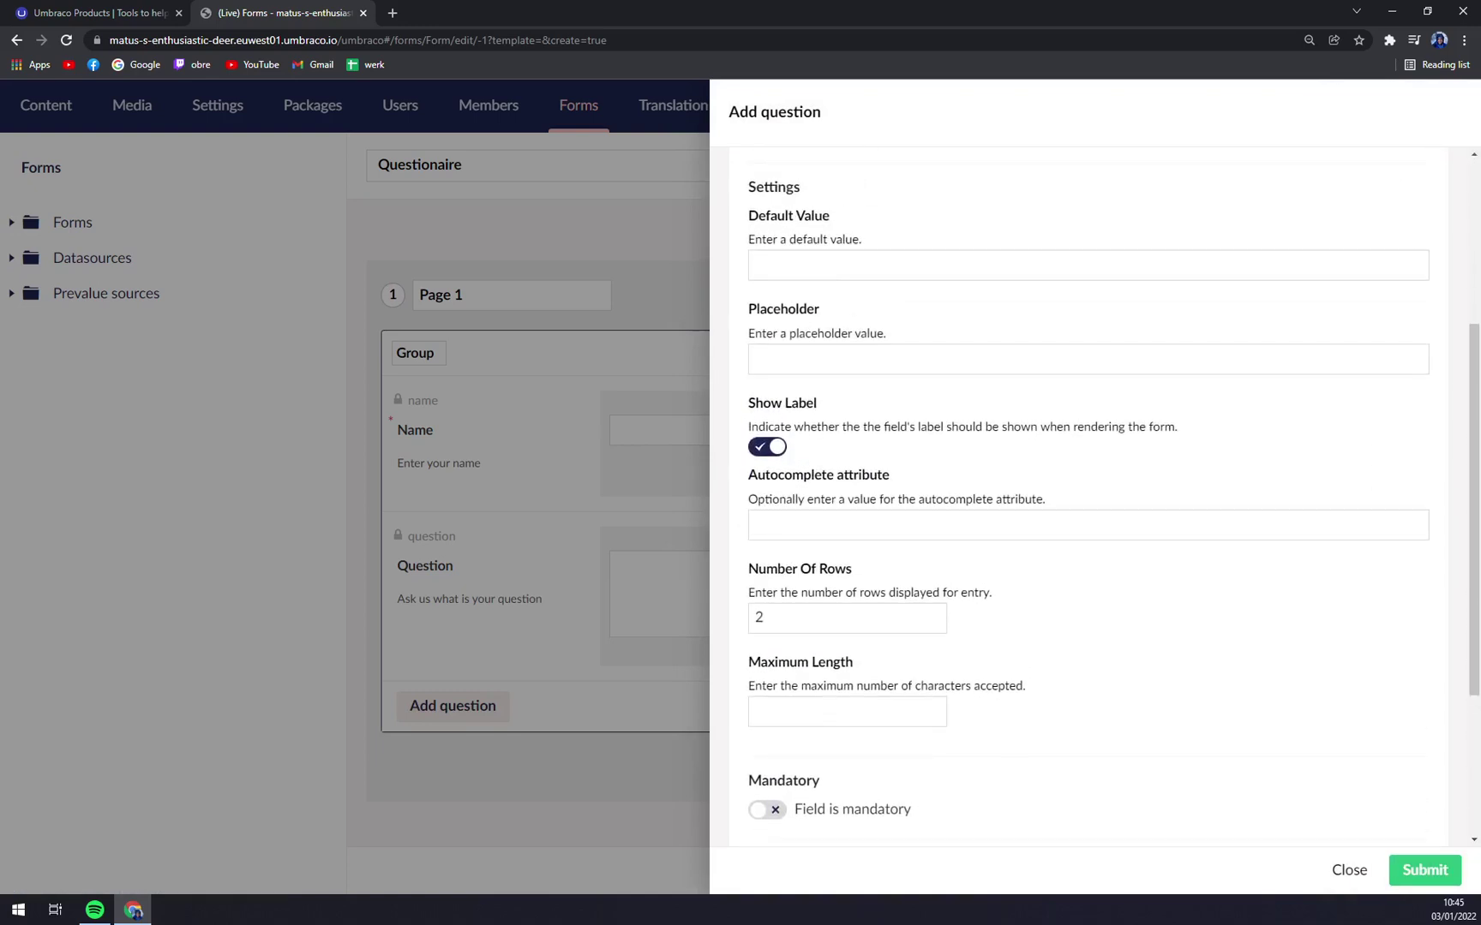
scroll(864, 315, "up", 1)
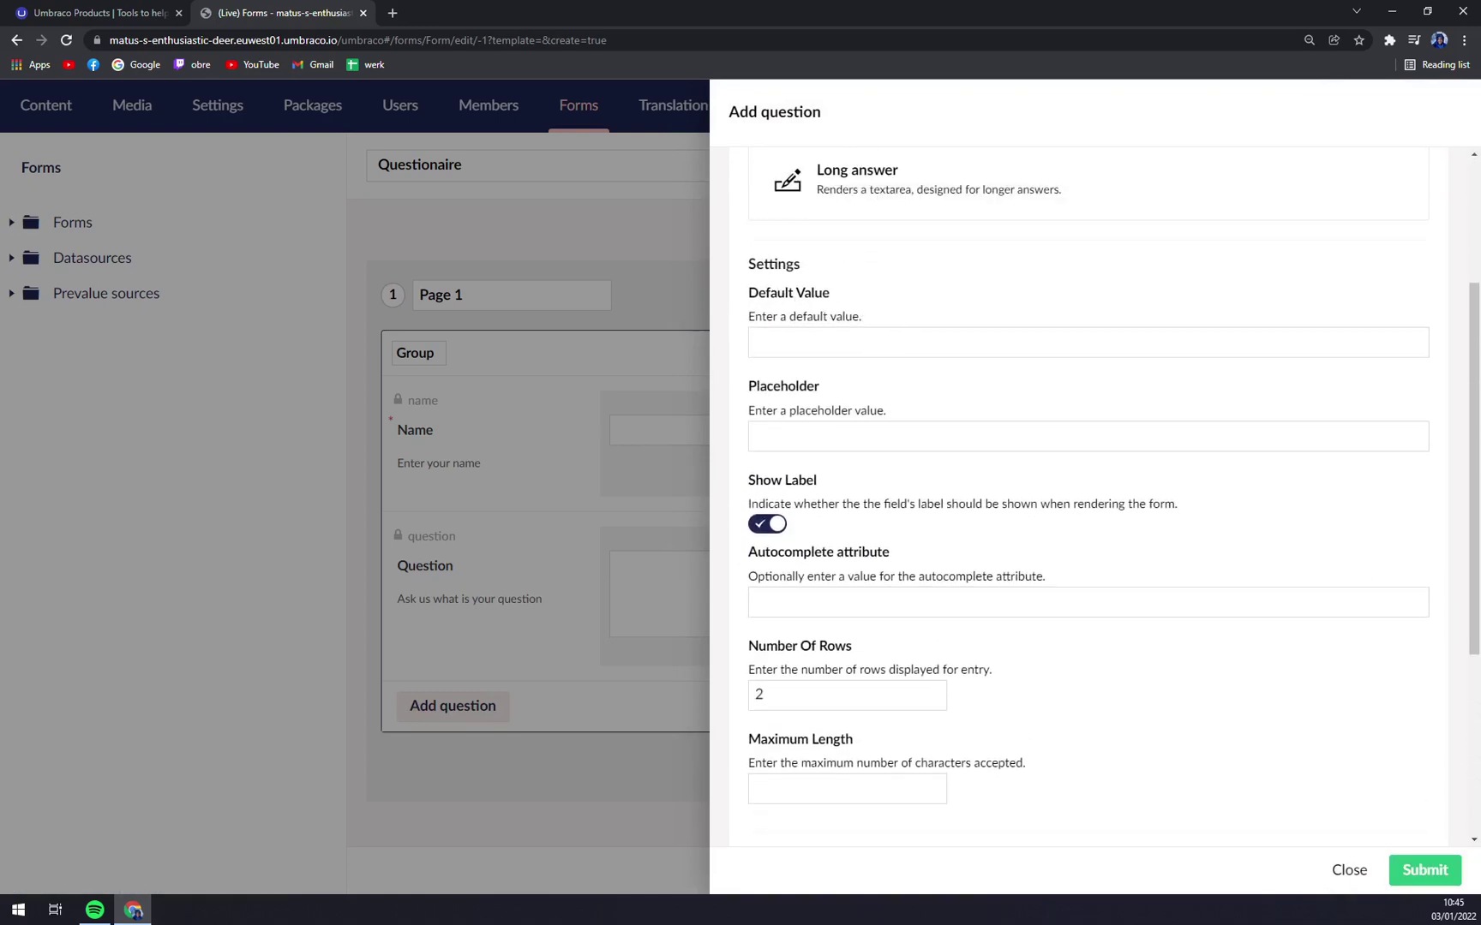
scroll(800, 383, "down", 1)
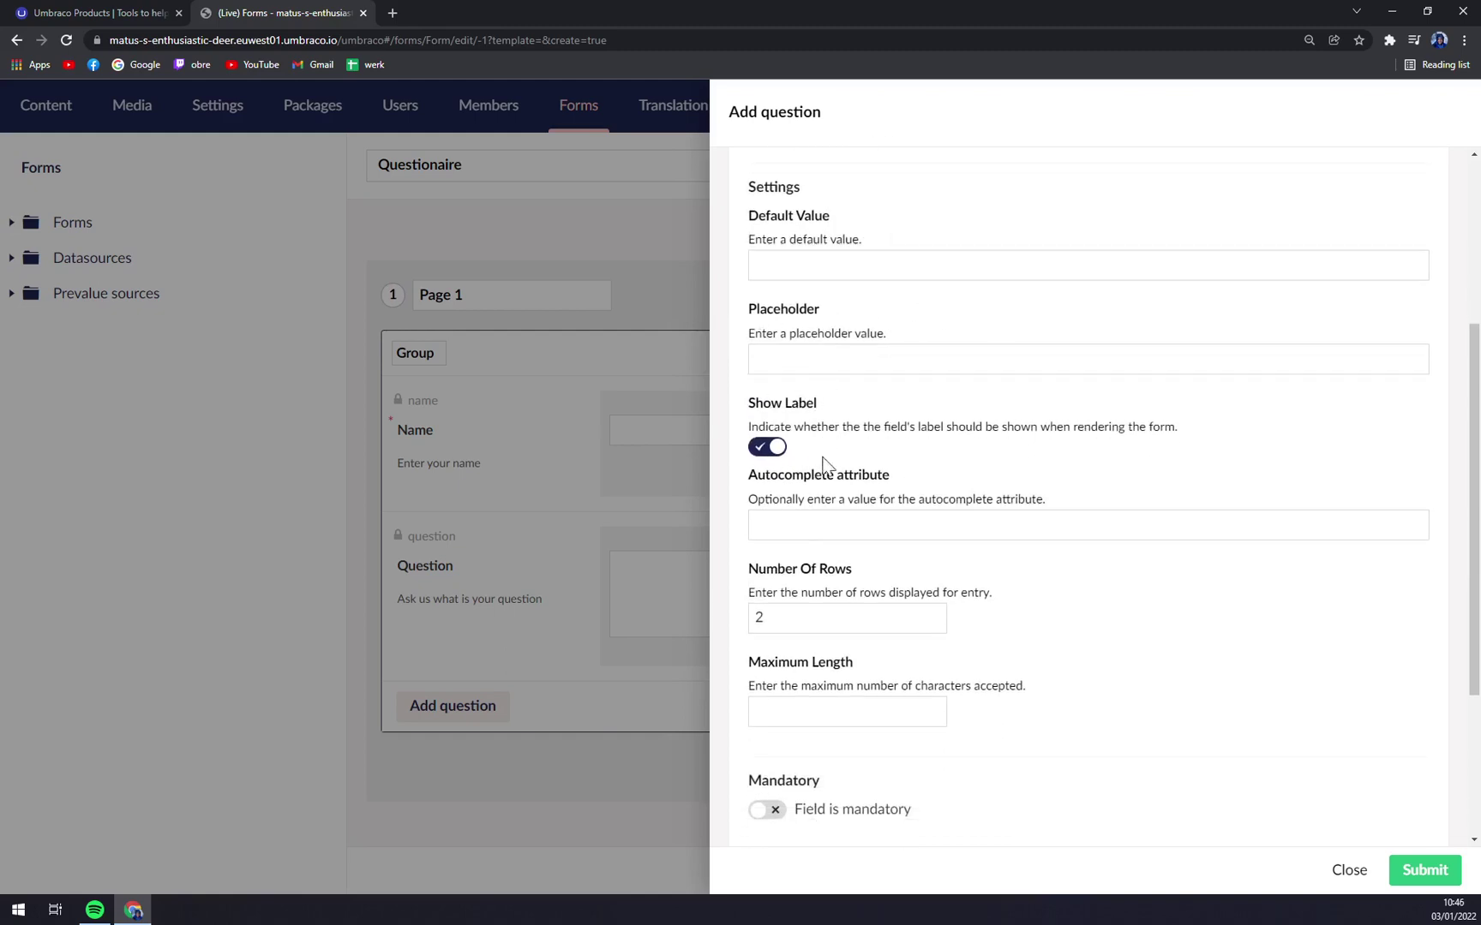
scroll(836, 484, "down", 2)
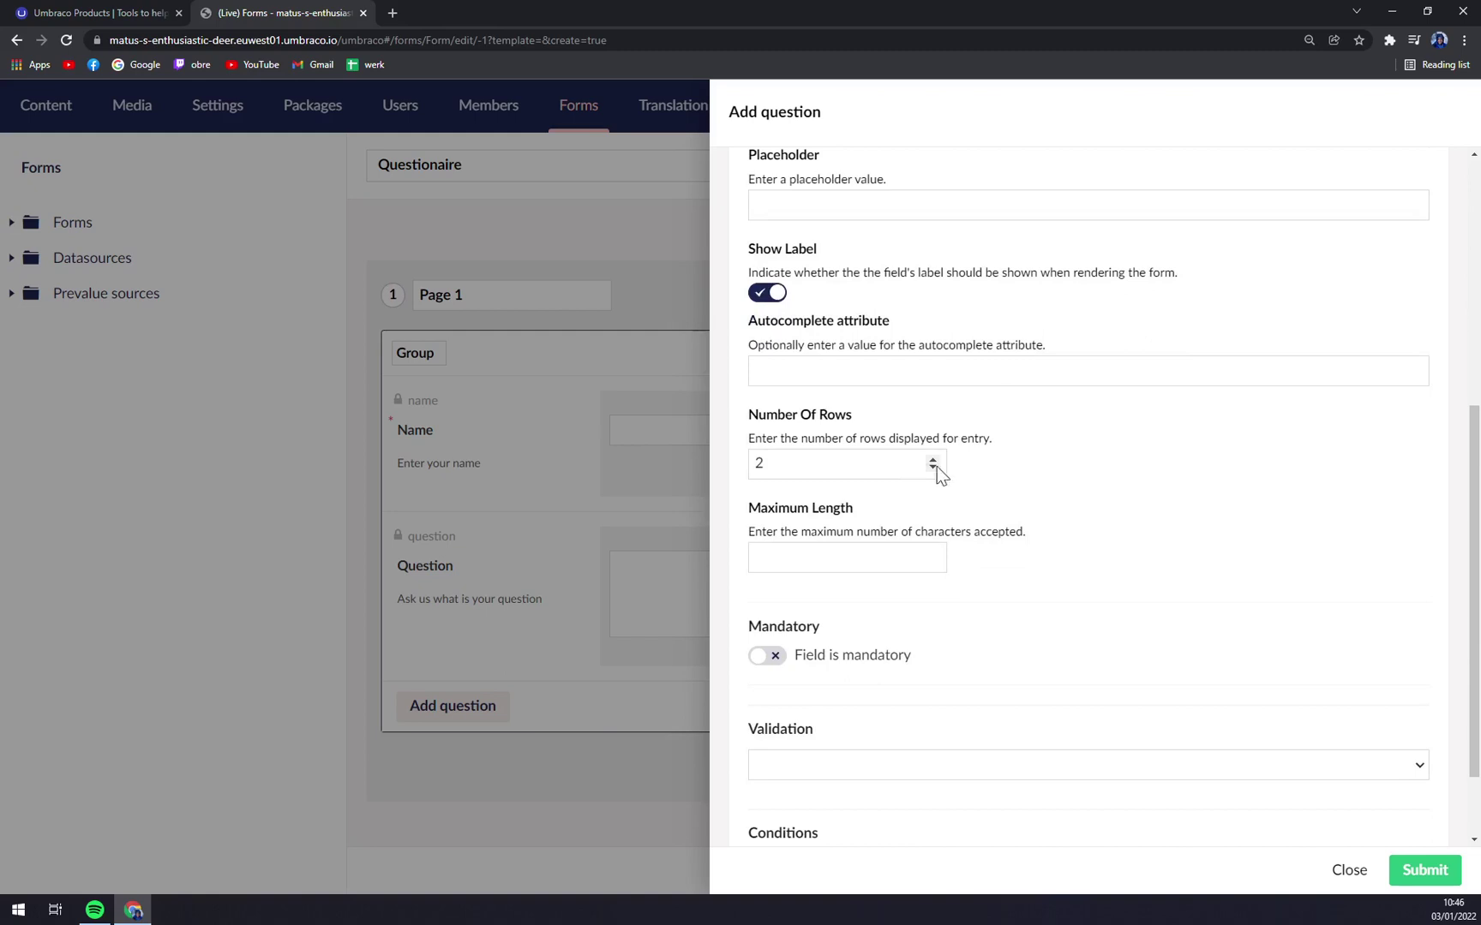
left_click(933, 460)
left_click(826, 558)
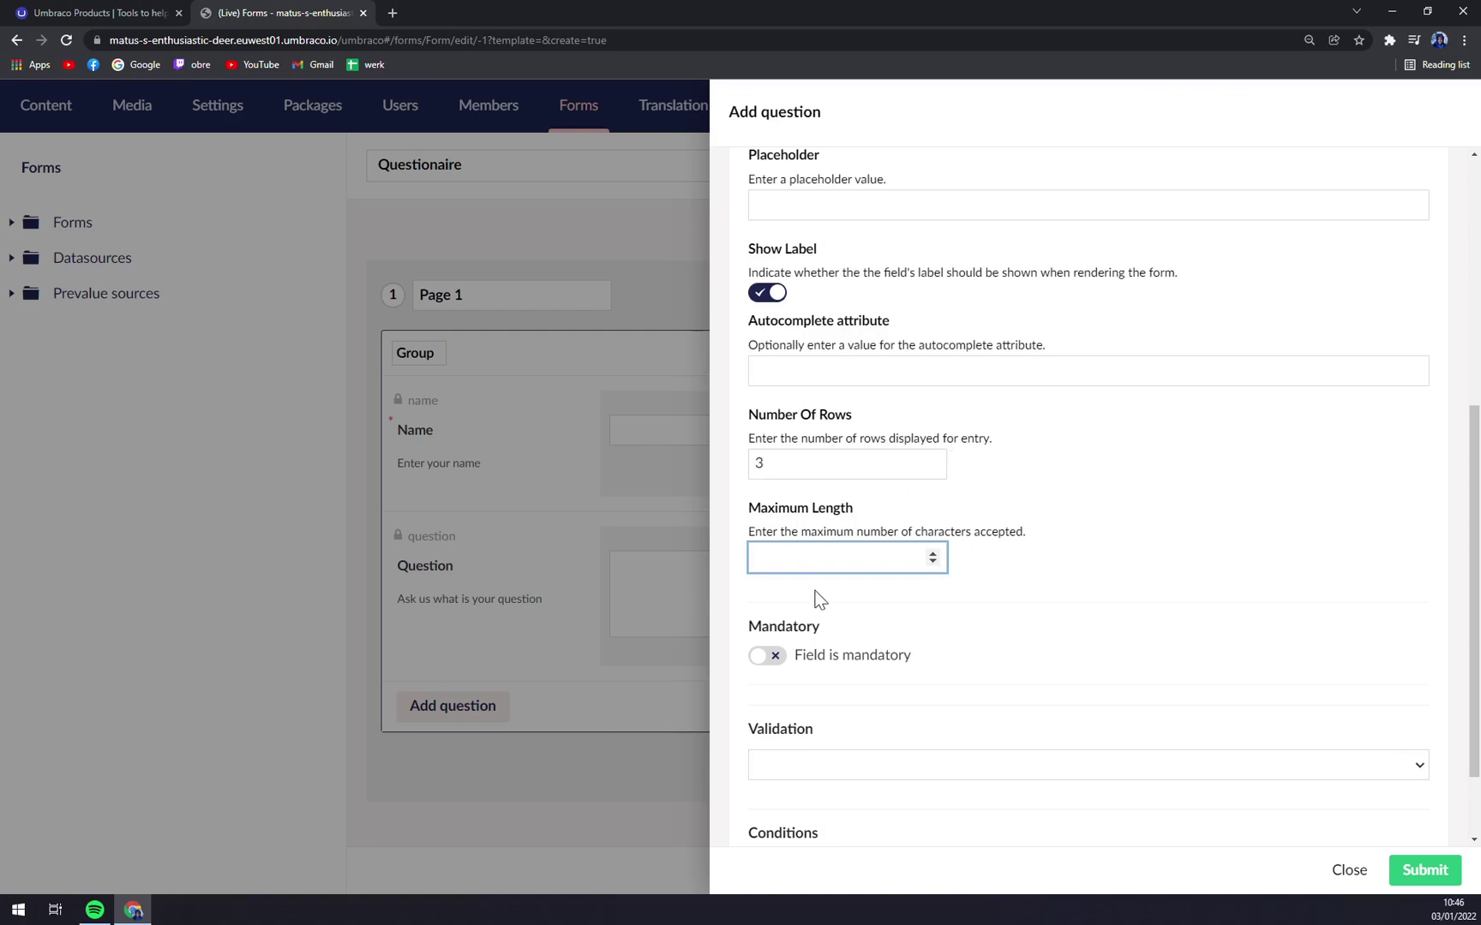
scroll(812, 600, "down", 2)
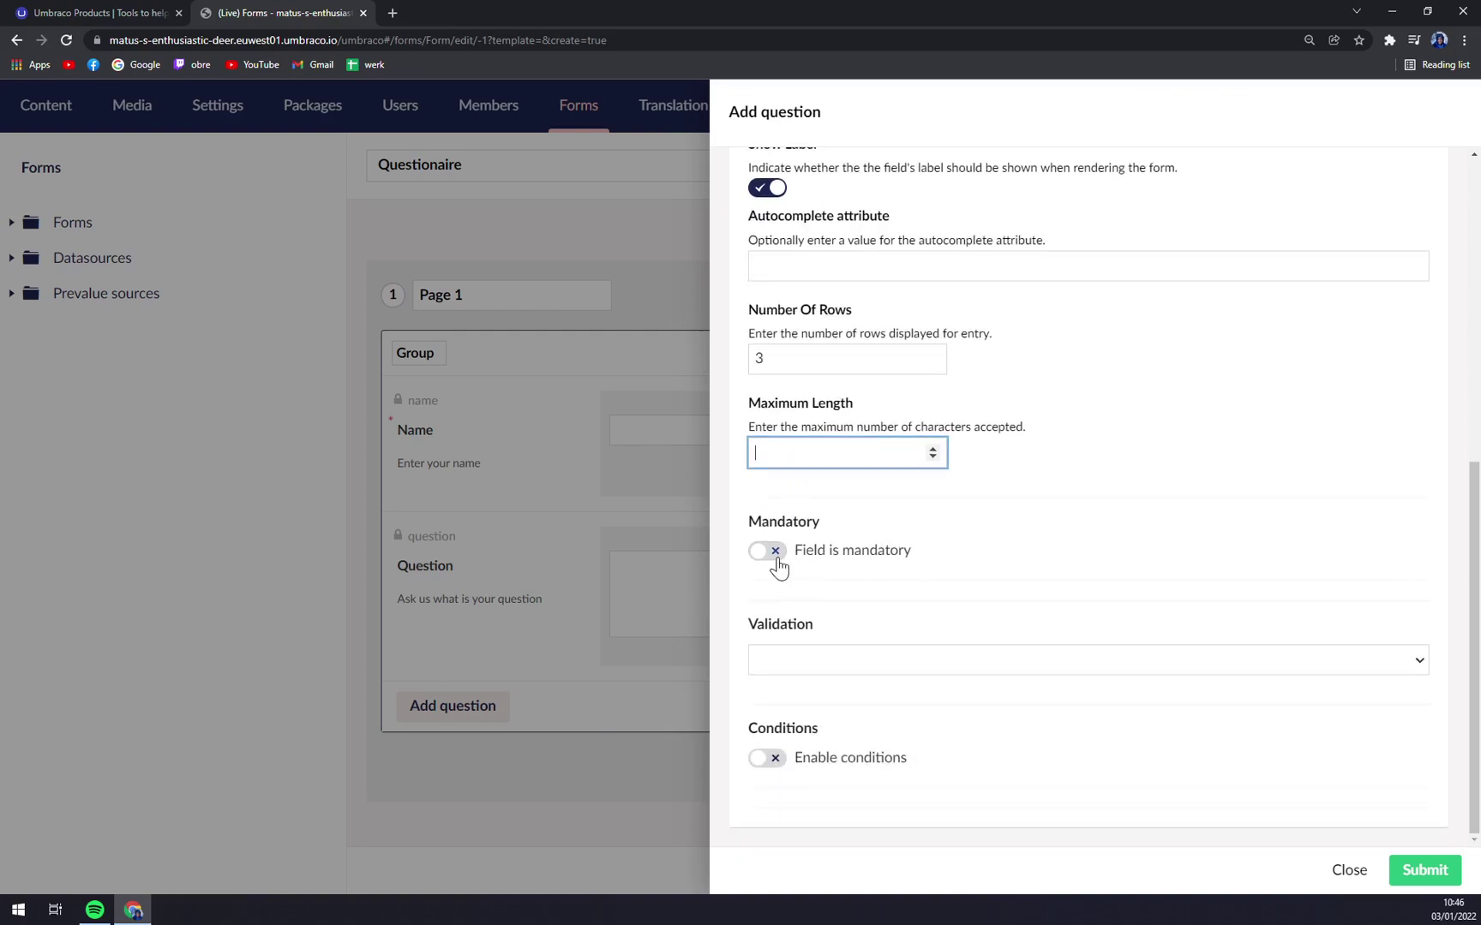
left_click(1409, 874)
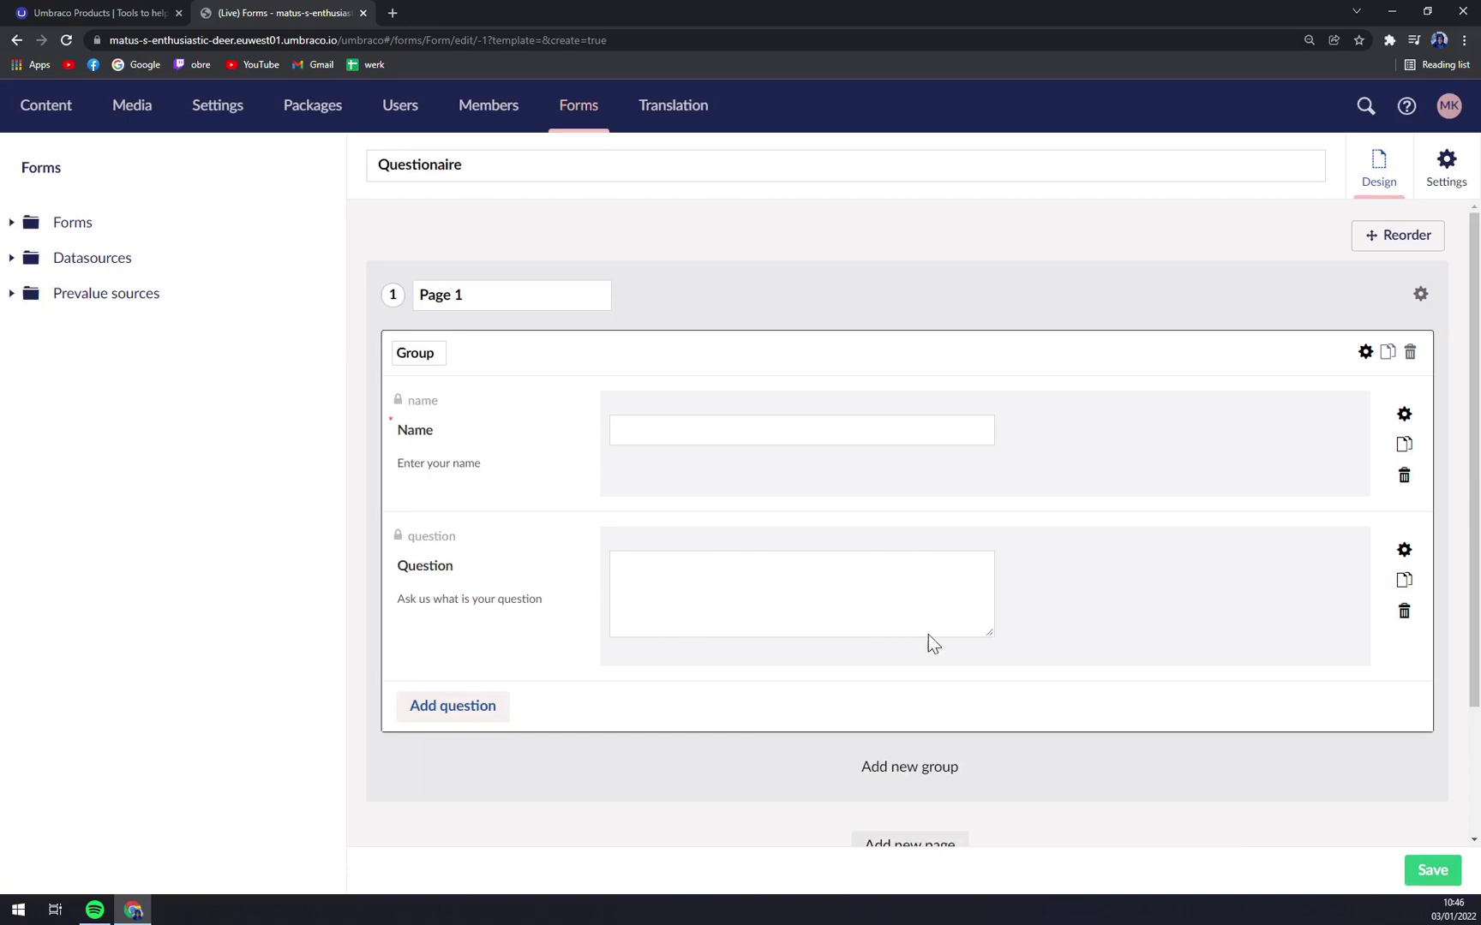
Add a short-answer question 'Email adress' with help text 'Enter your Email Adress'
left_click(454, 708)
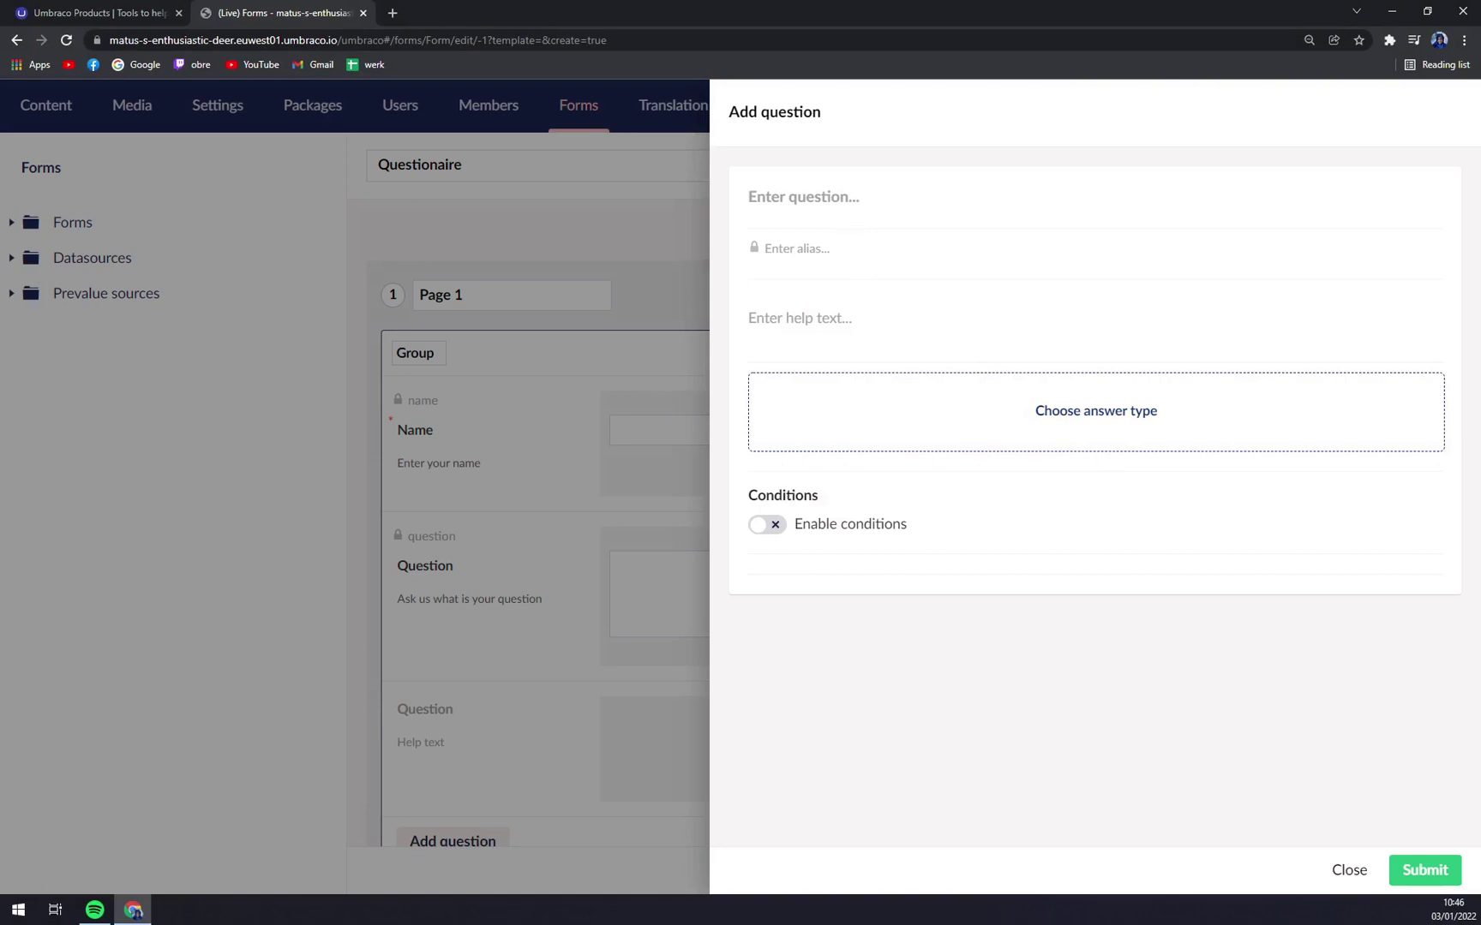
type("Email A")
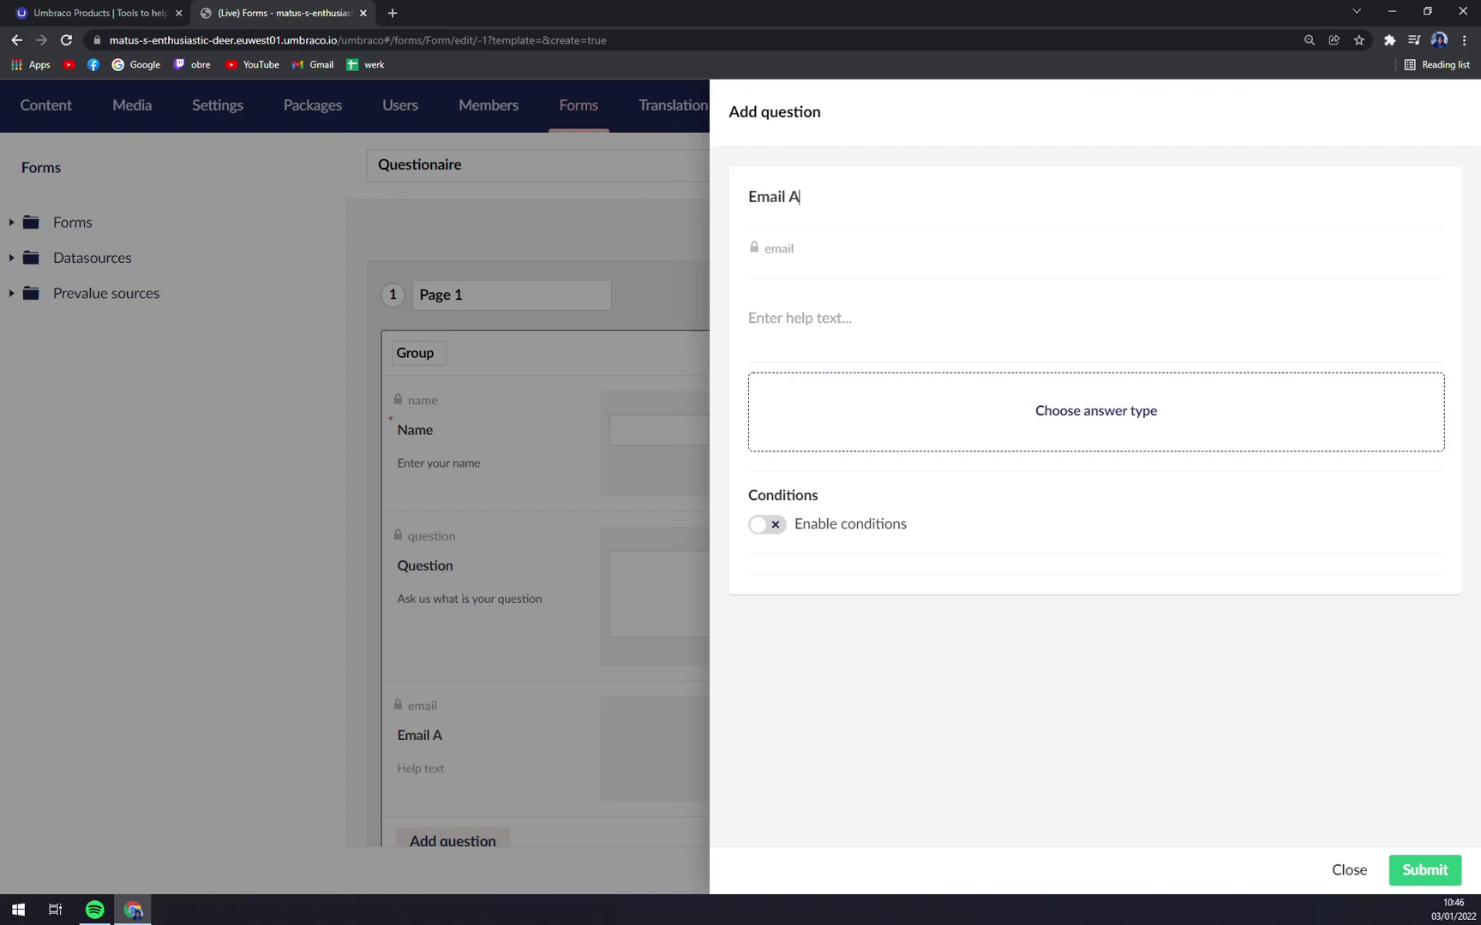
key("BackSpace")
type("adress")
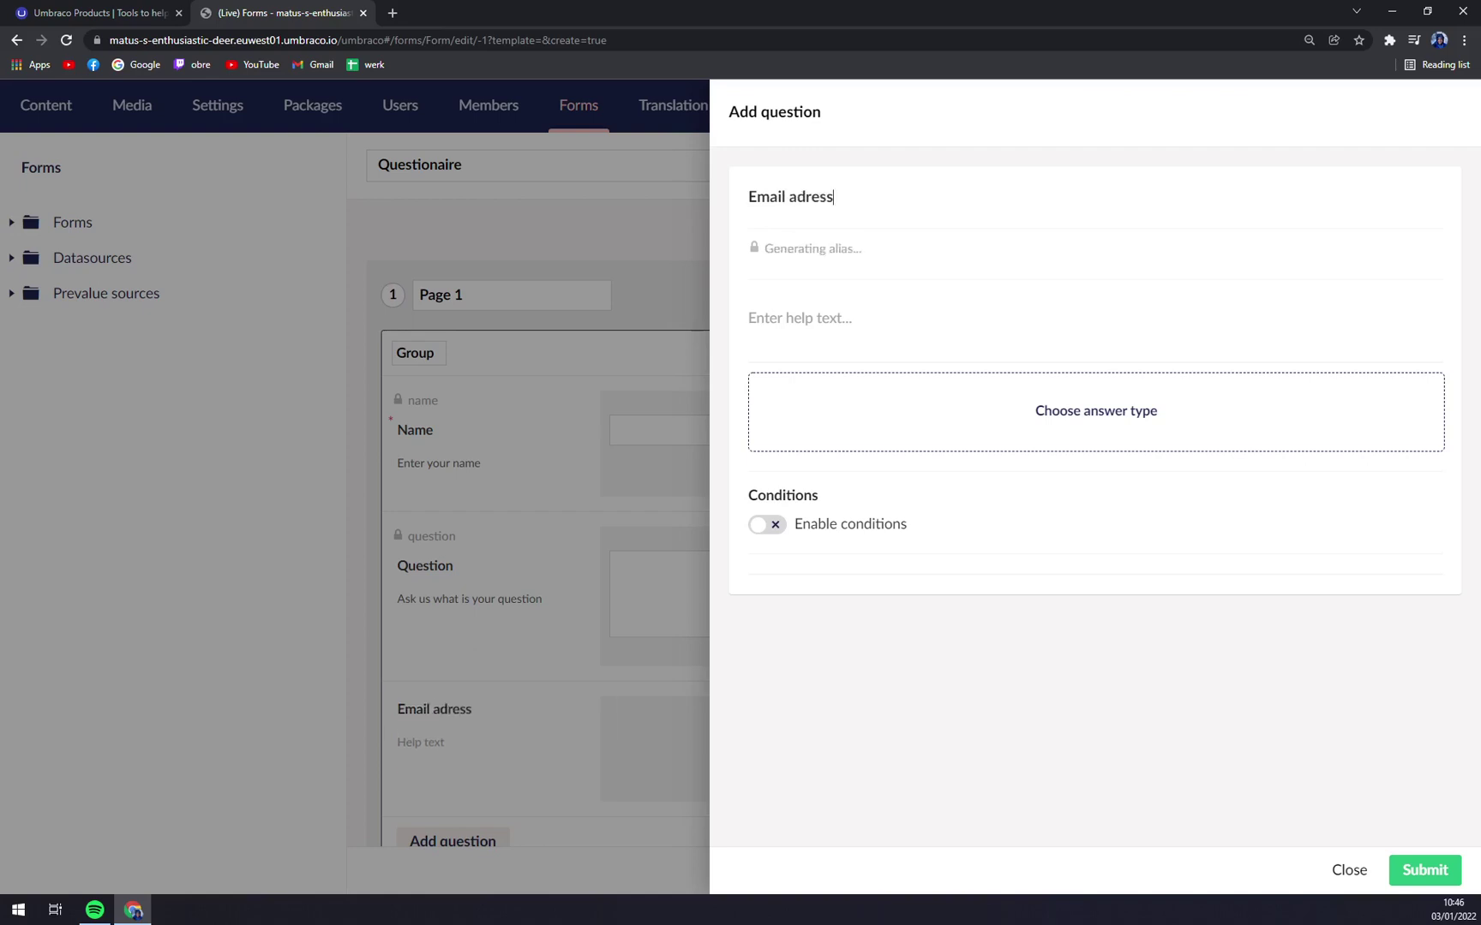
key("Tab")
type("Enter your Email Adress")
left_click(1035, 420)
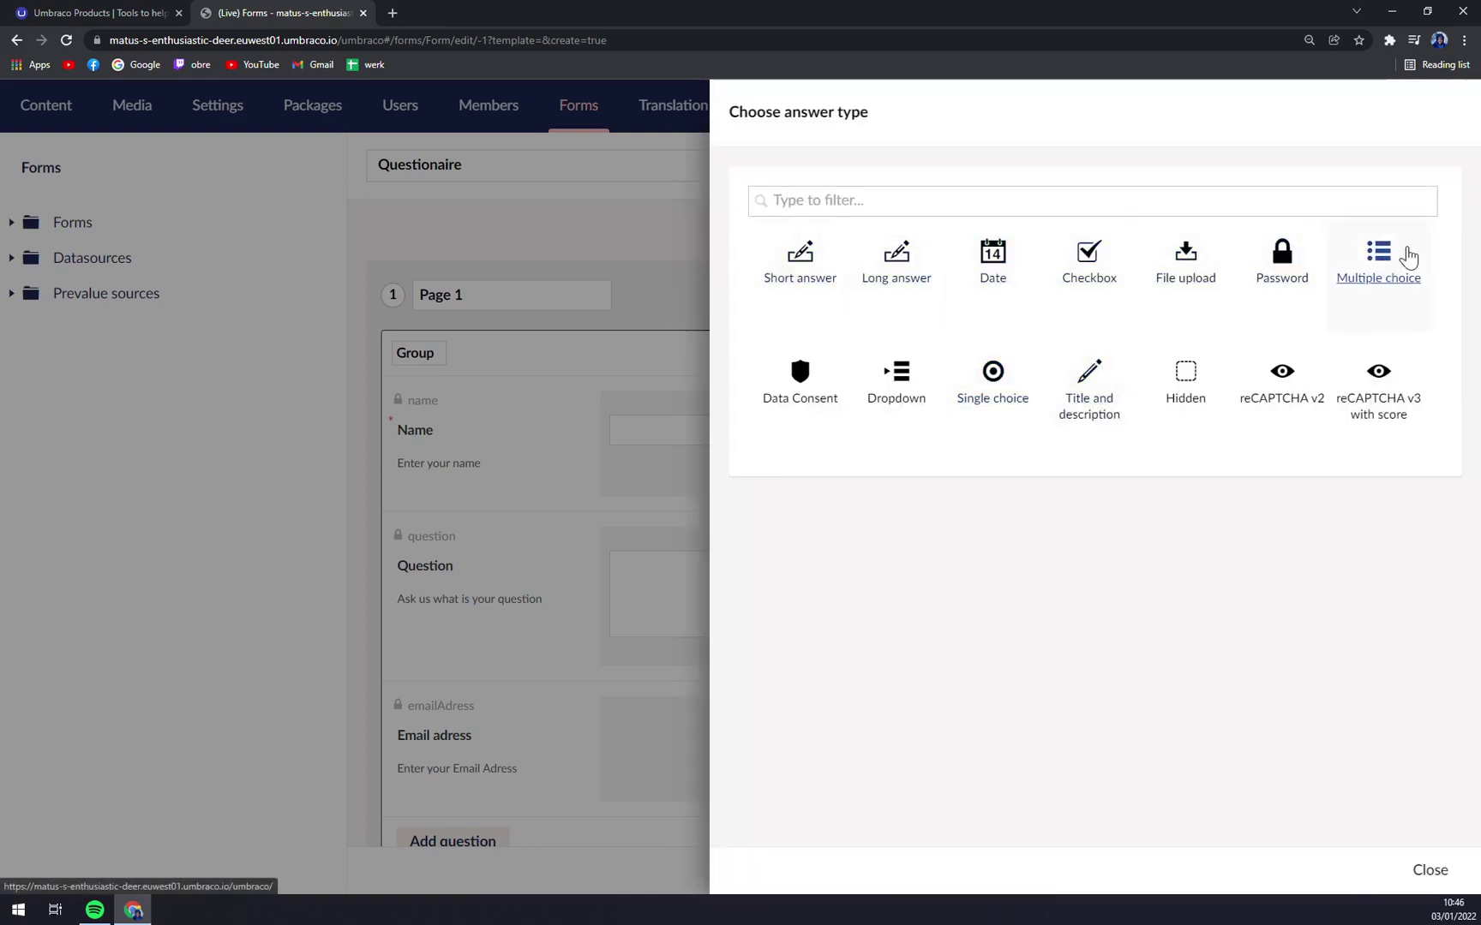
left_click(814, 264)
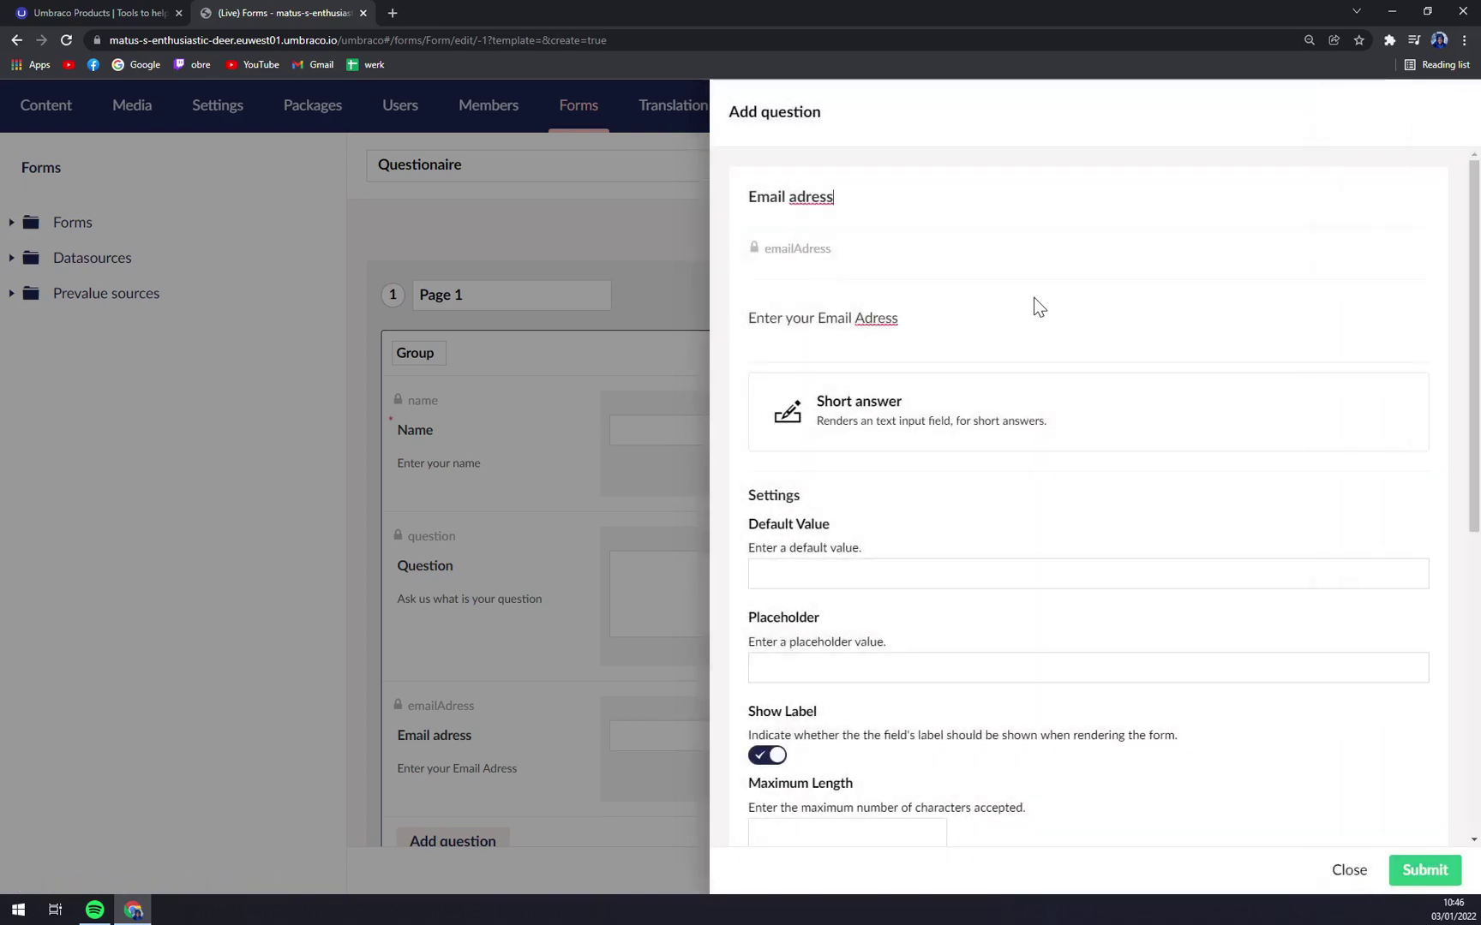
Set the question's Field Type to email and submit it to the form
scroll(1032, 307, "down", 5)
left_click(857, 539)
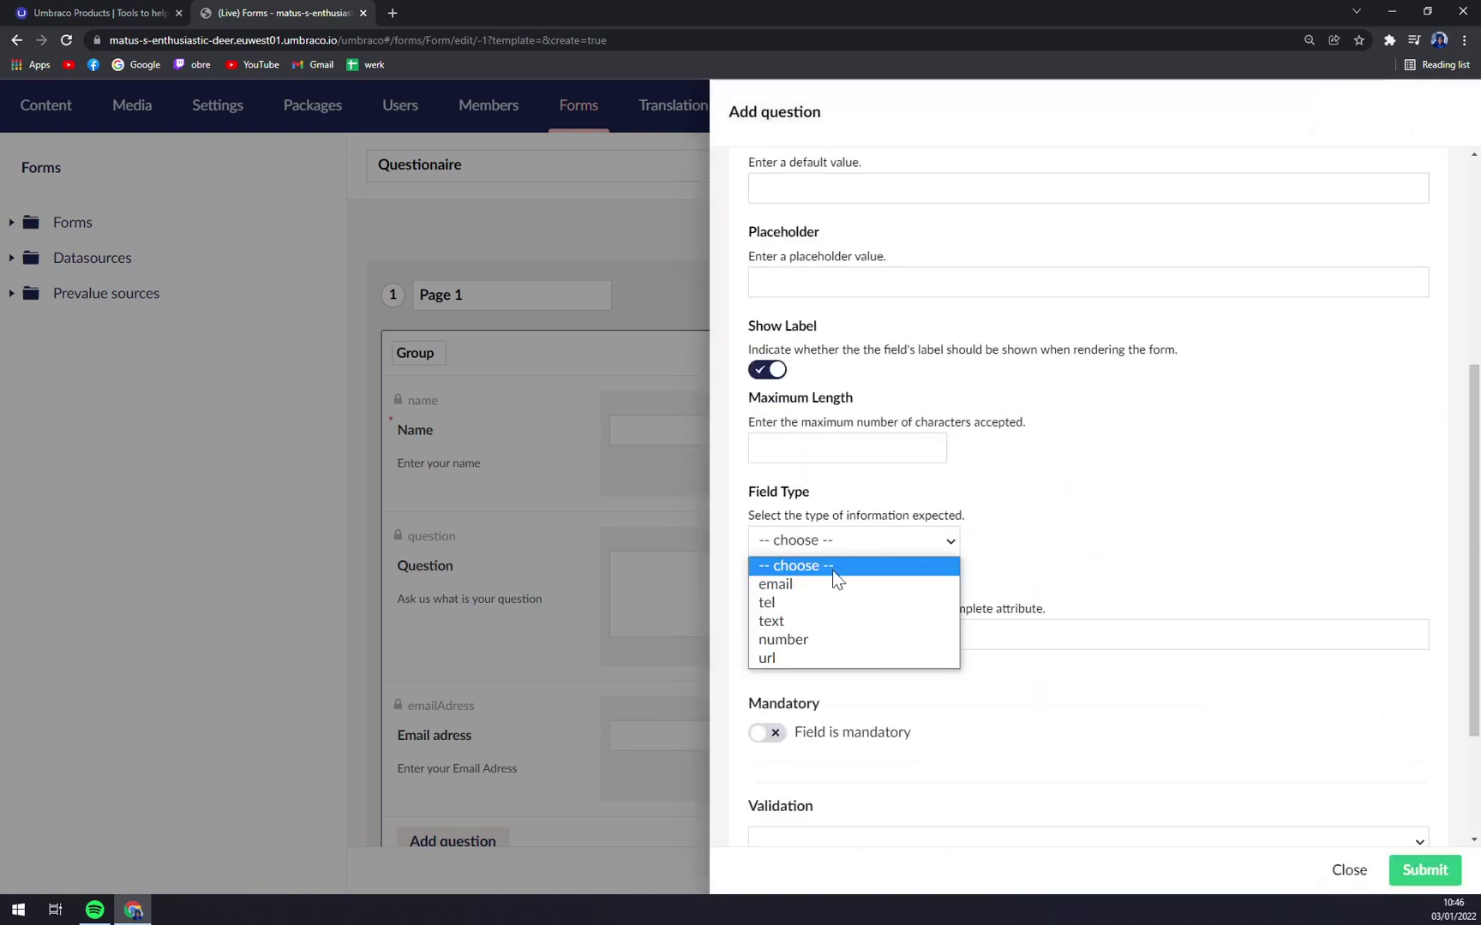
left_click(827, 572)
left_click(822, 542)
left_click(812, 583)
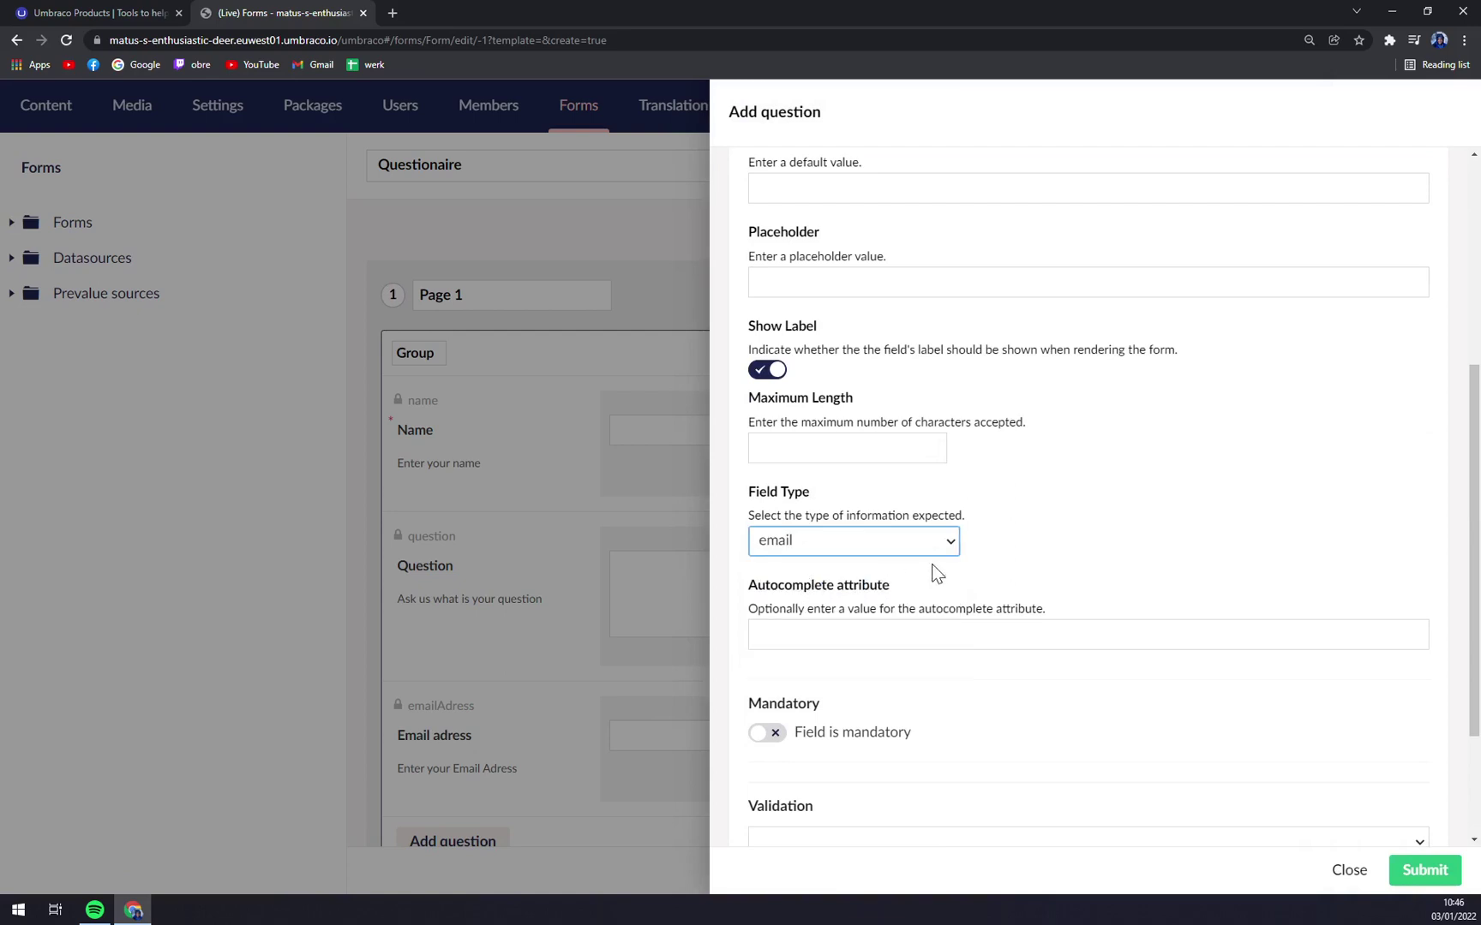
key("Tab")
scroll(1136, 480, "down", 3)
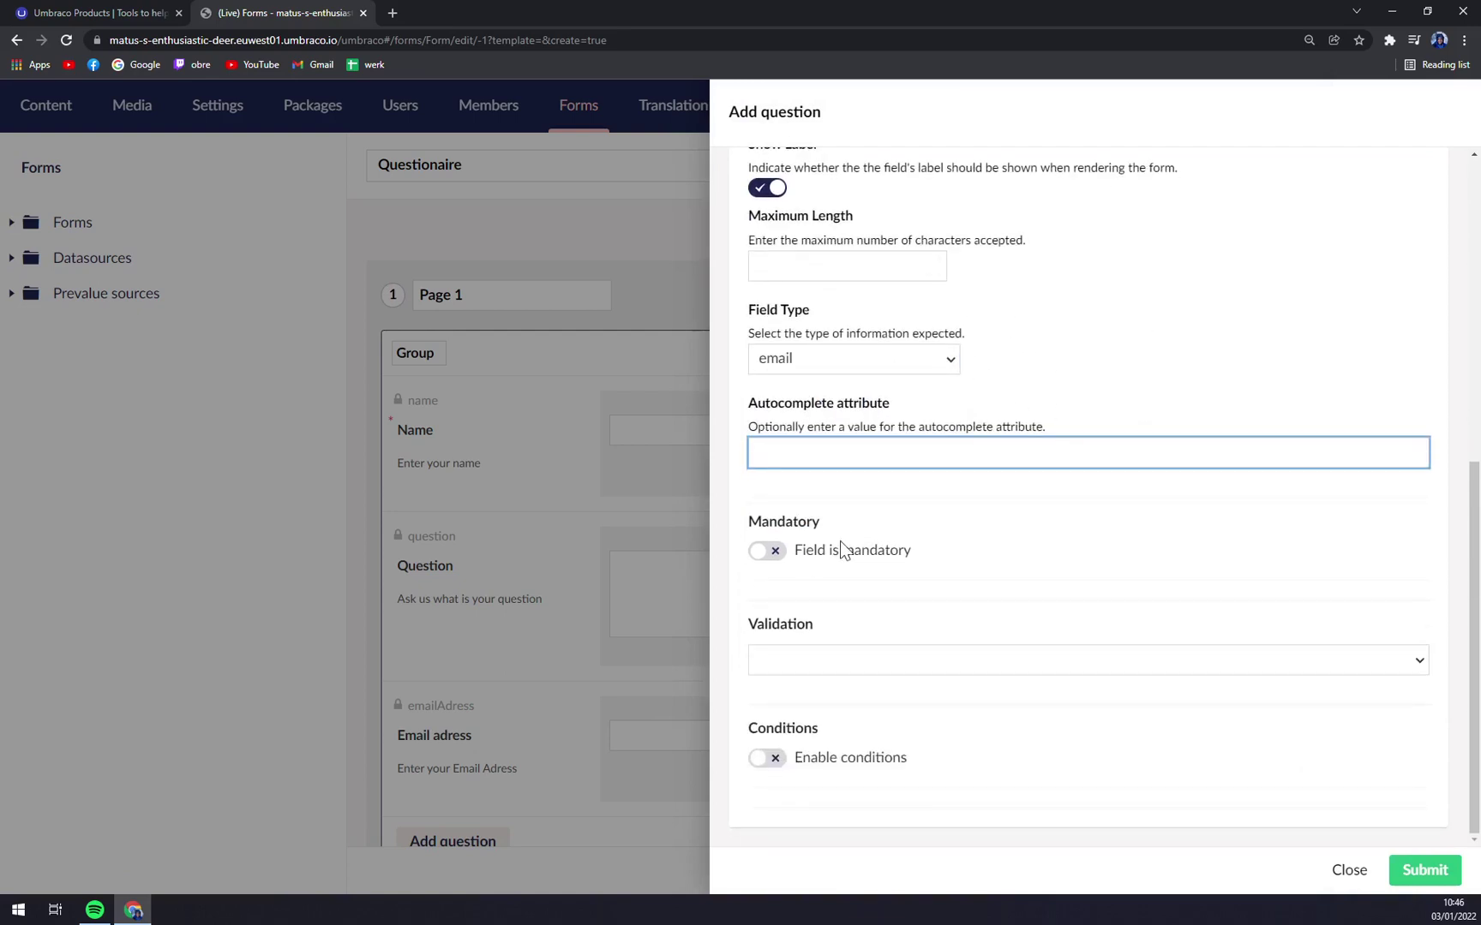
left_click(1425, 869)
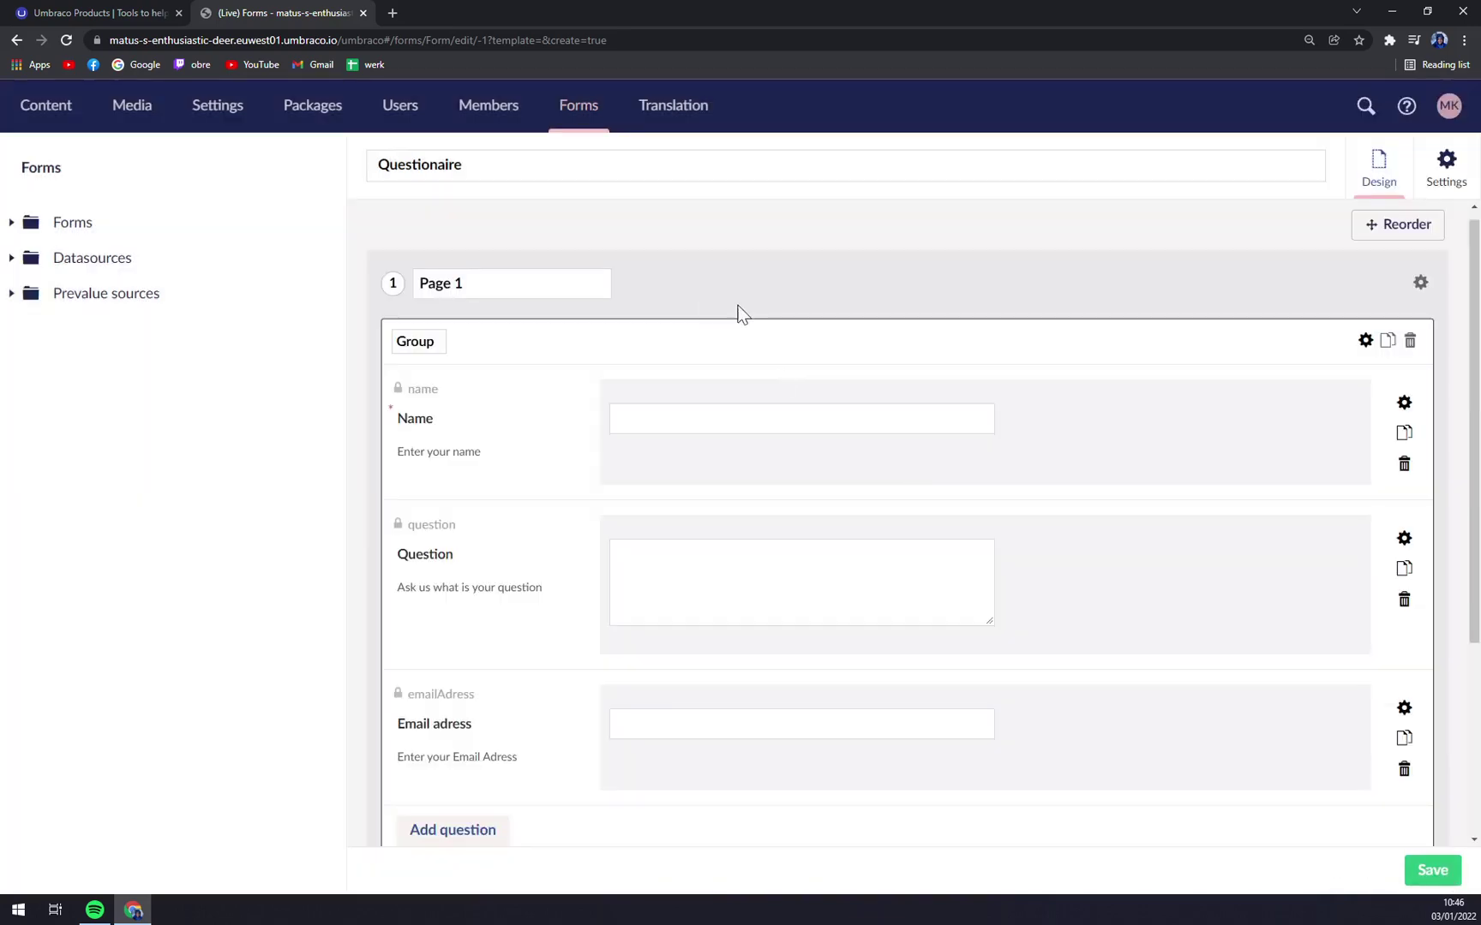
Save the Questionaire form
scroll(737, 334, "down", 2)
scroll(690, 402, "up", 1)
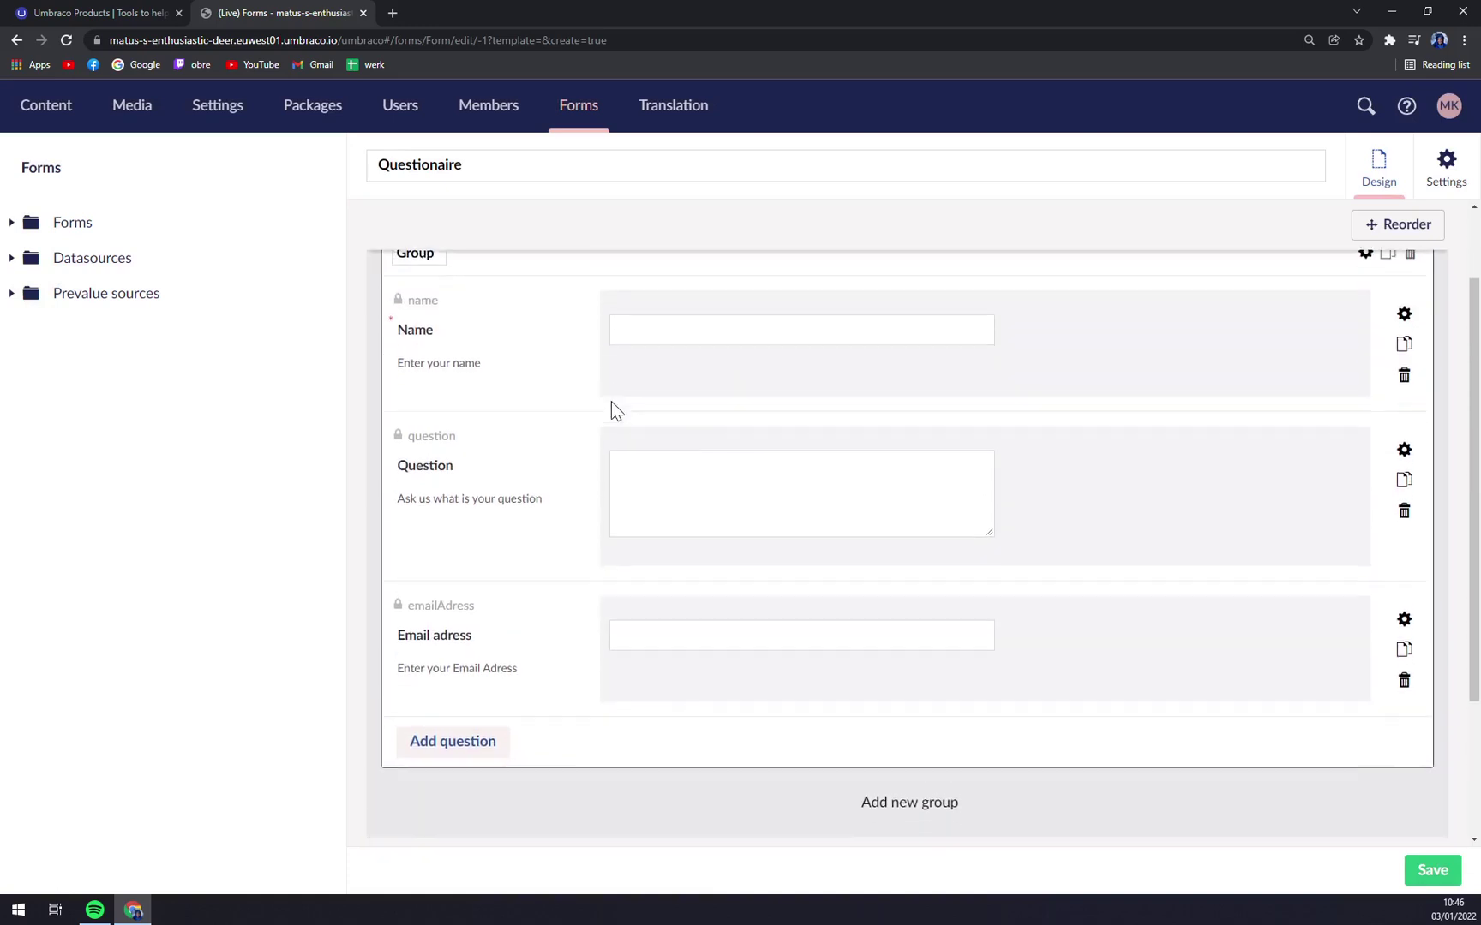
scroll(611, 402, "down", 2)
scroll(1251, 762, "up", 5)
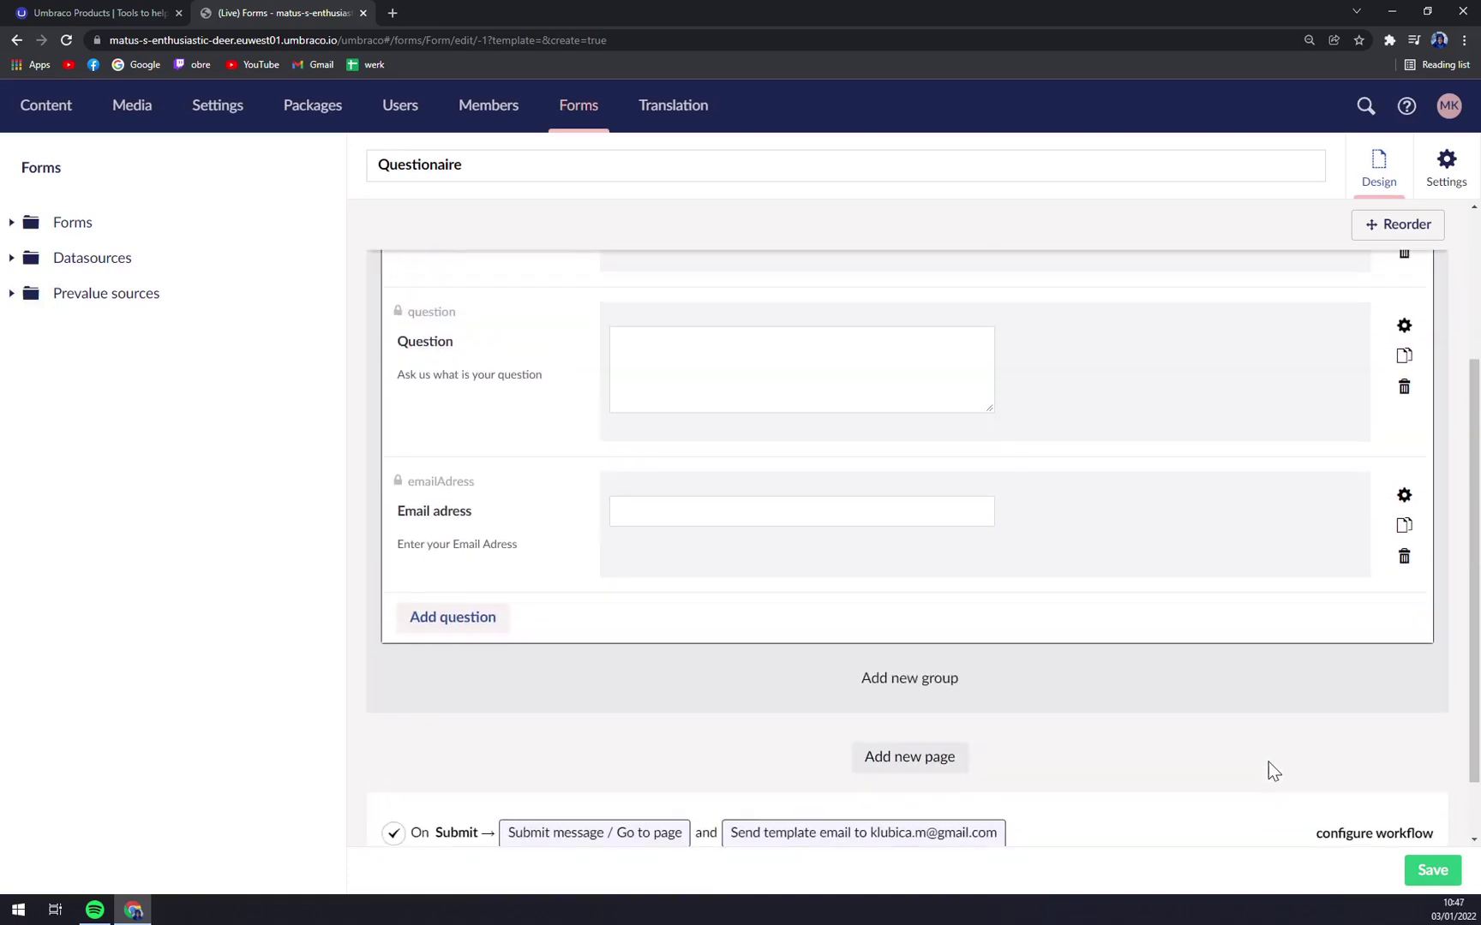
left_click(1432, 870)
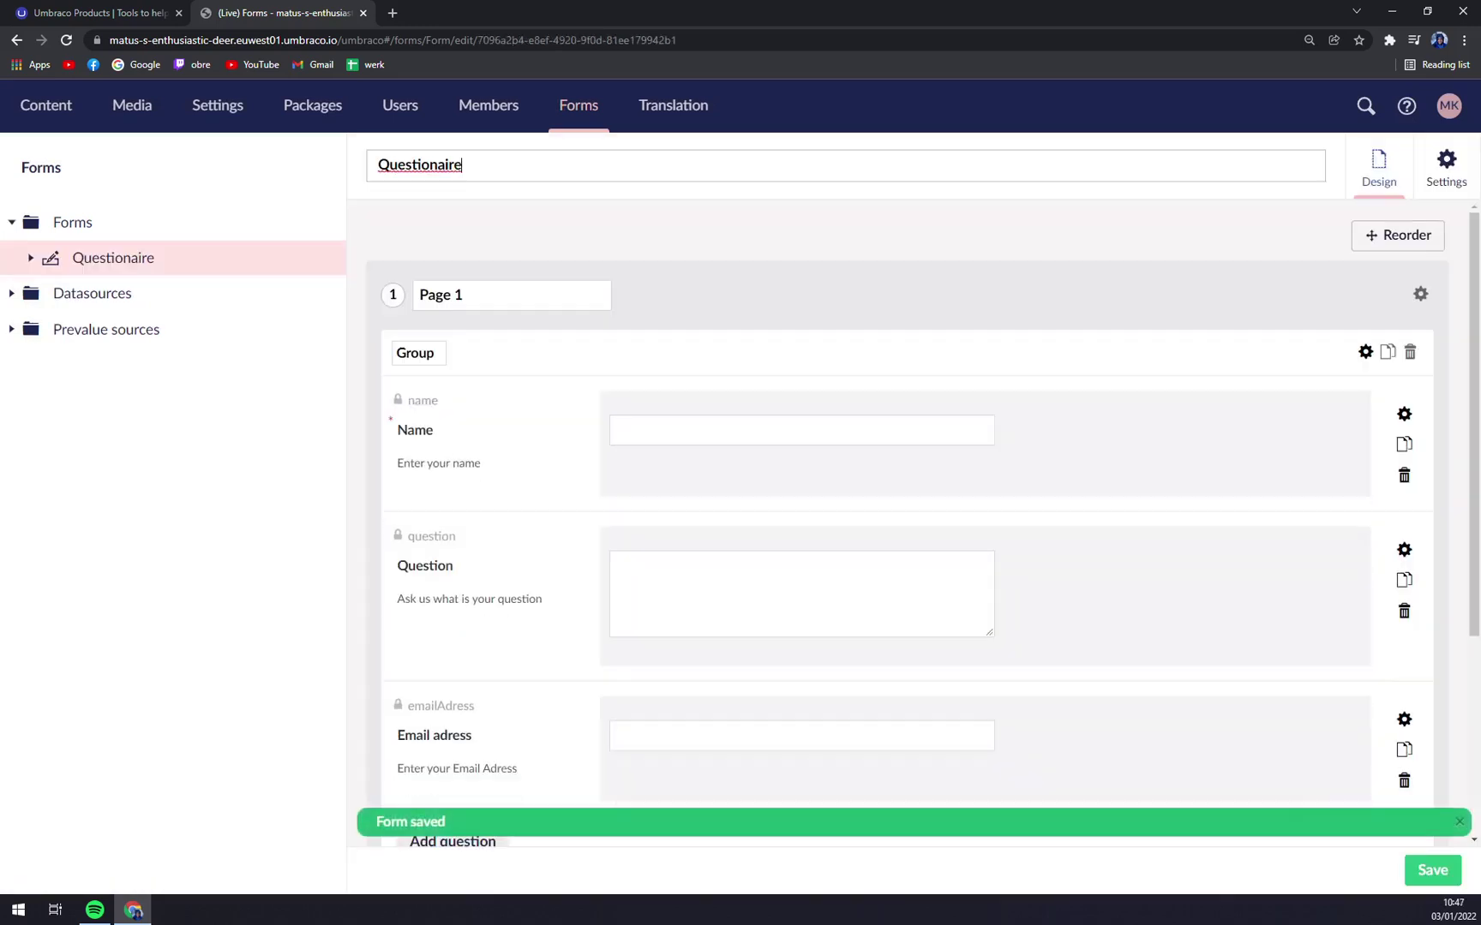
scroll(764, 364, "down", 4)
scroll(828, 386, "up", 4)
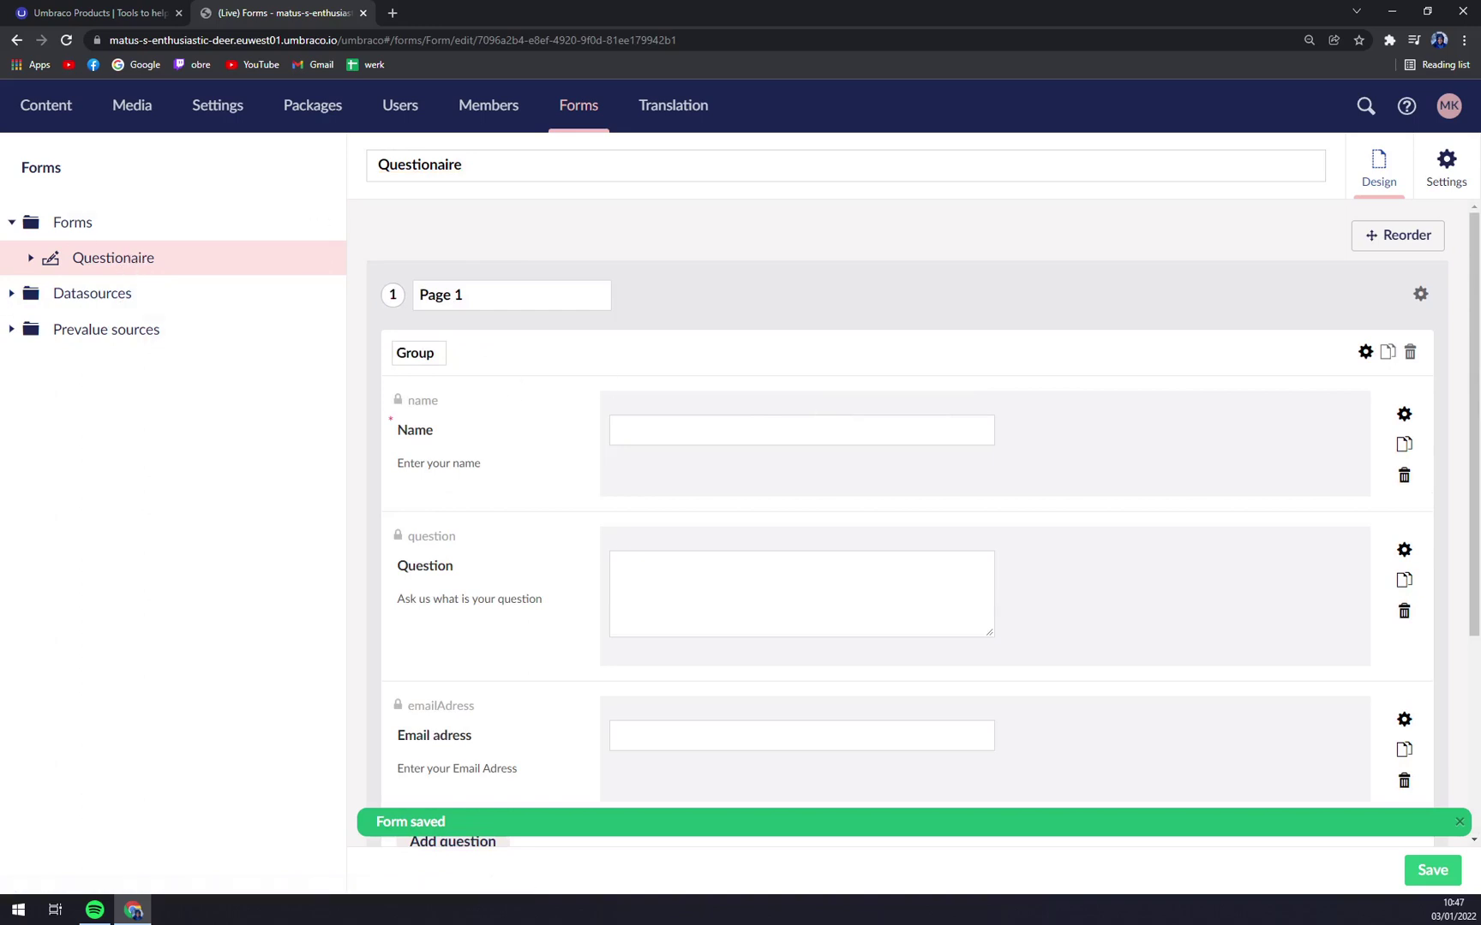
left_click(144, 326)
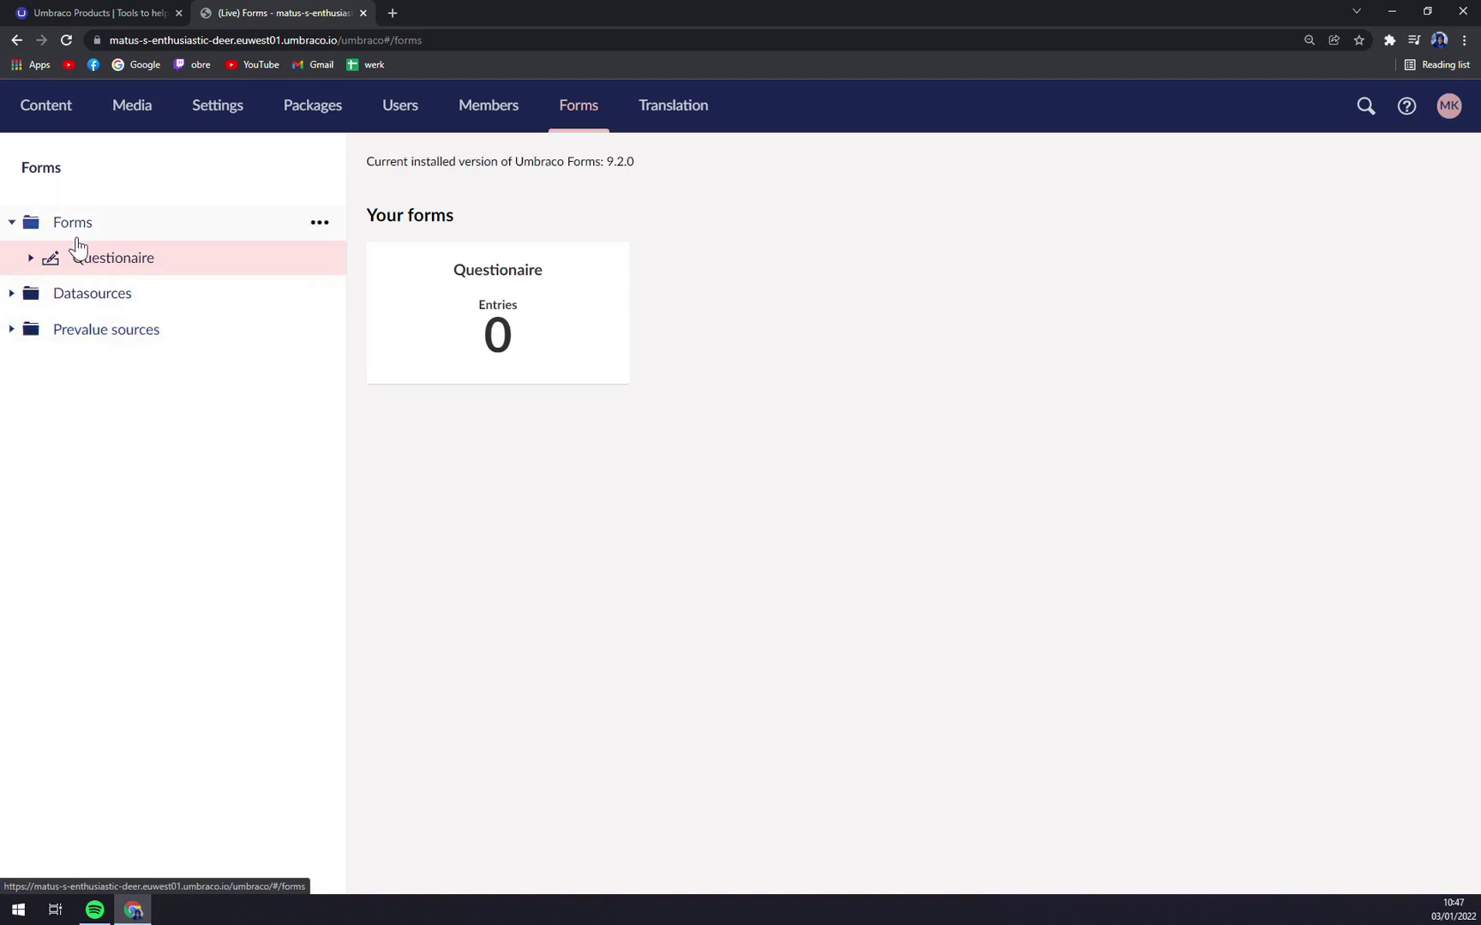
left_click(86, 271)
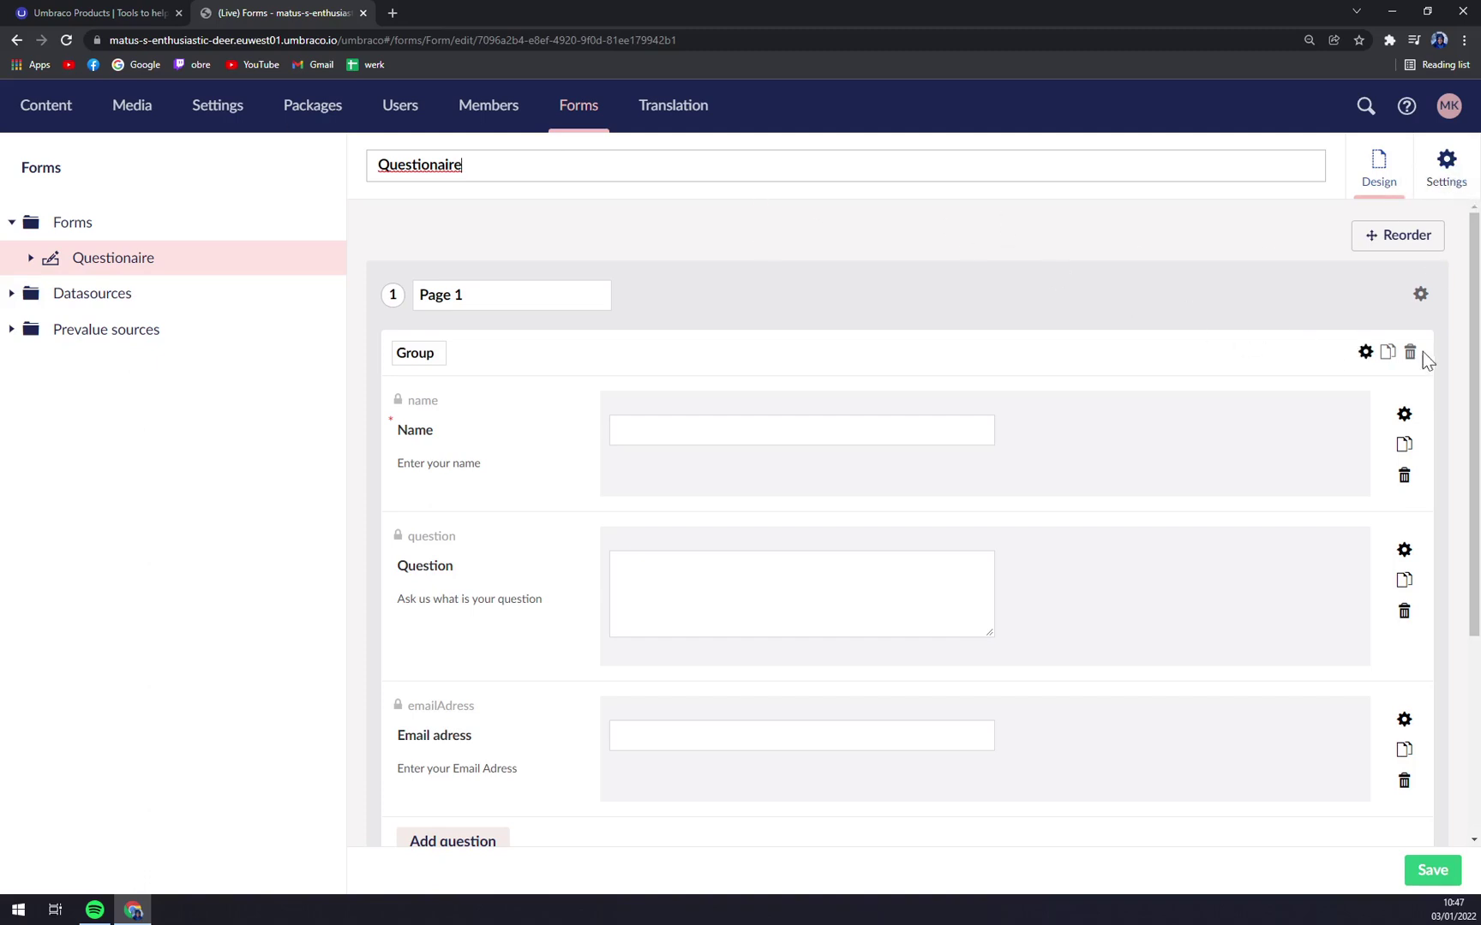
left_click(1365, 352)
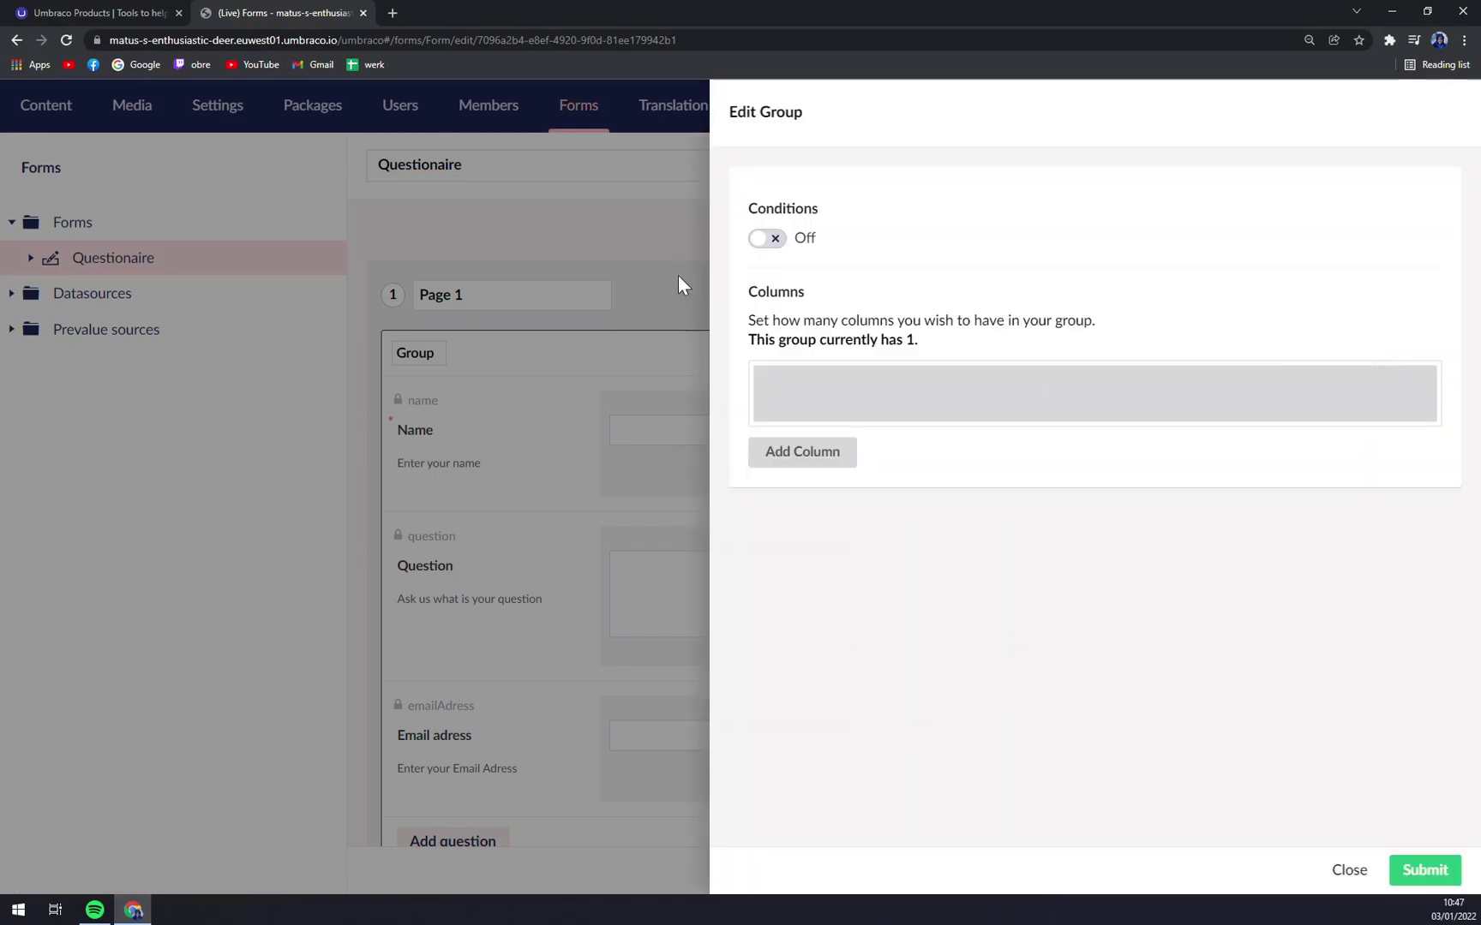
left_click(1349, 871)
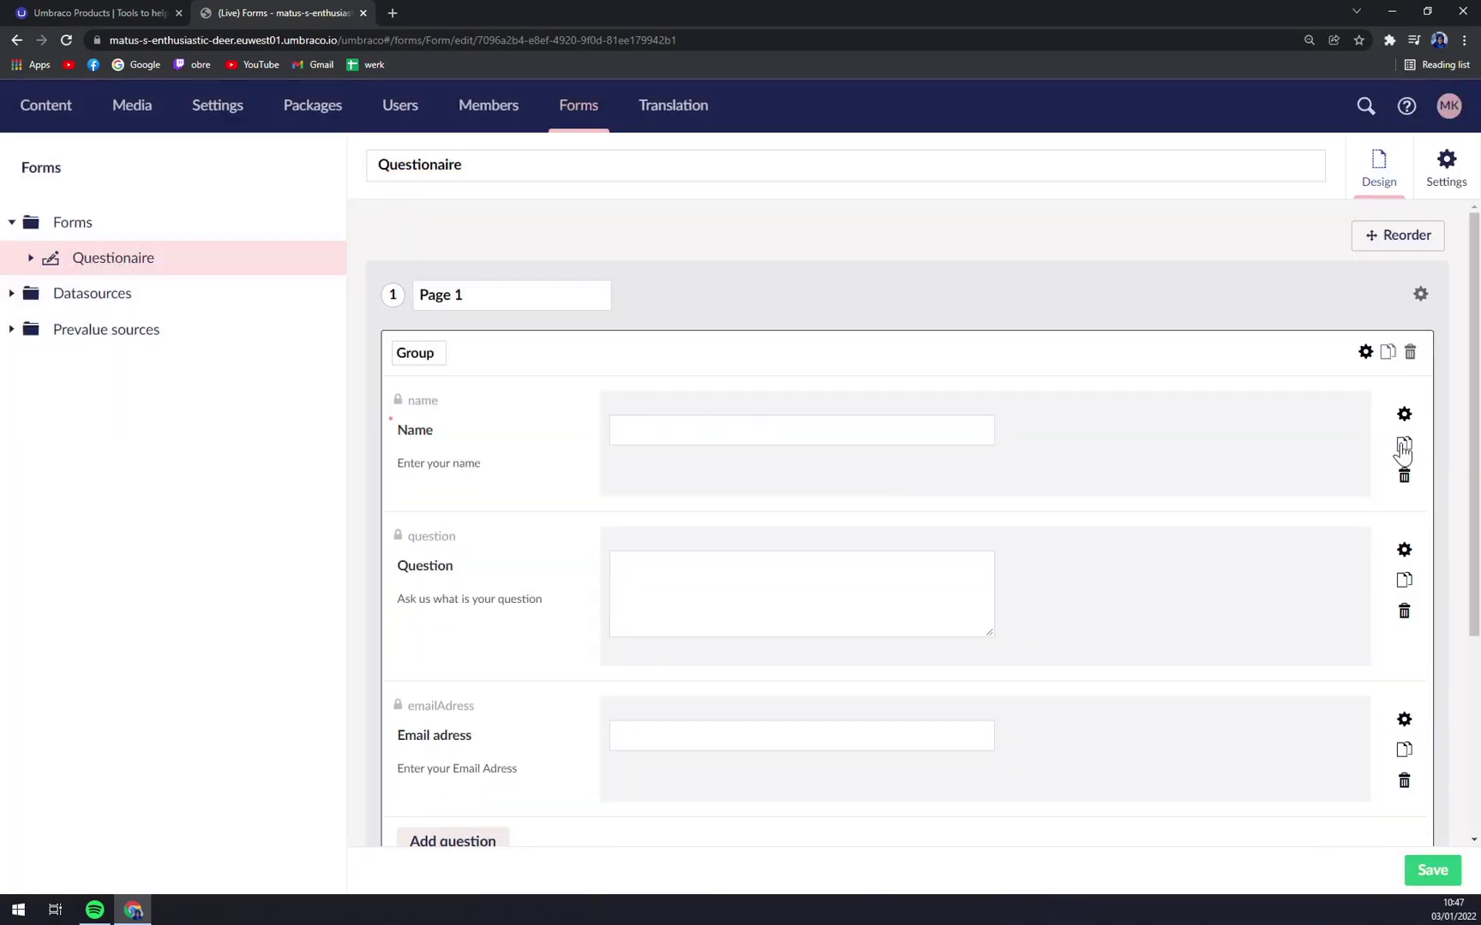
left_click(1405, 414)
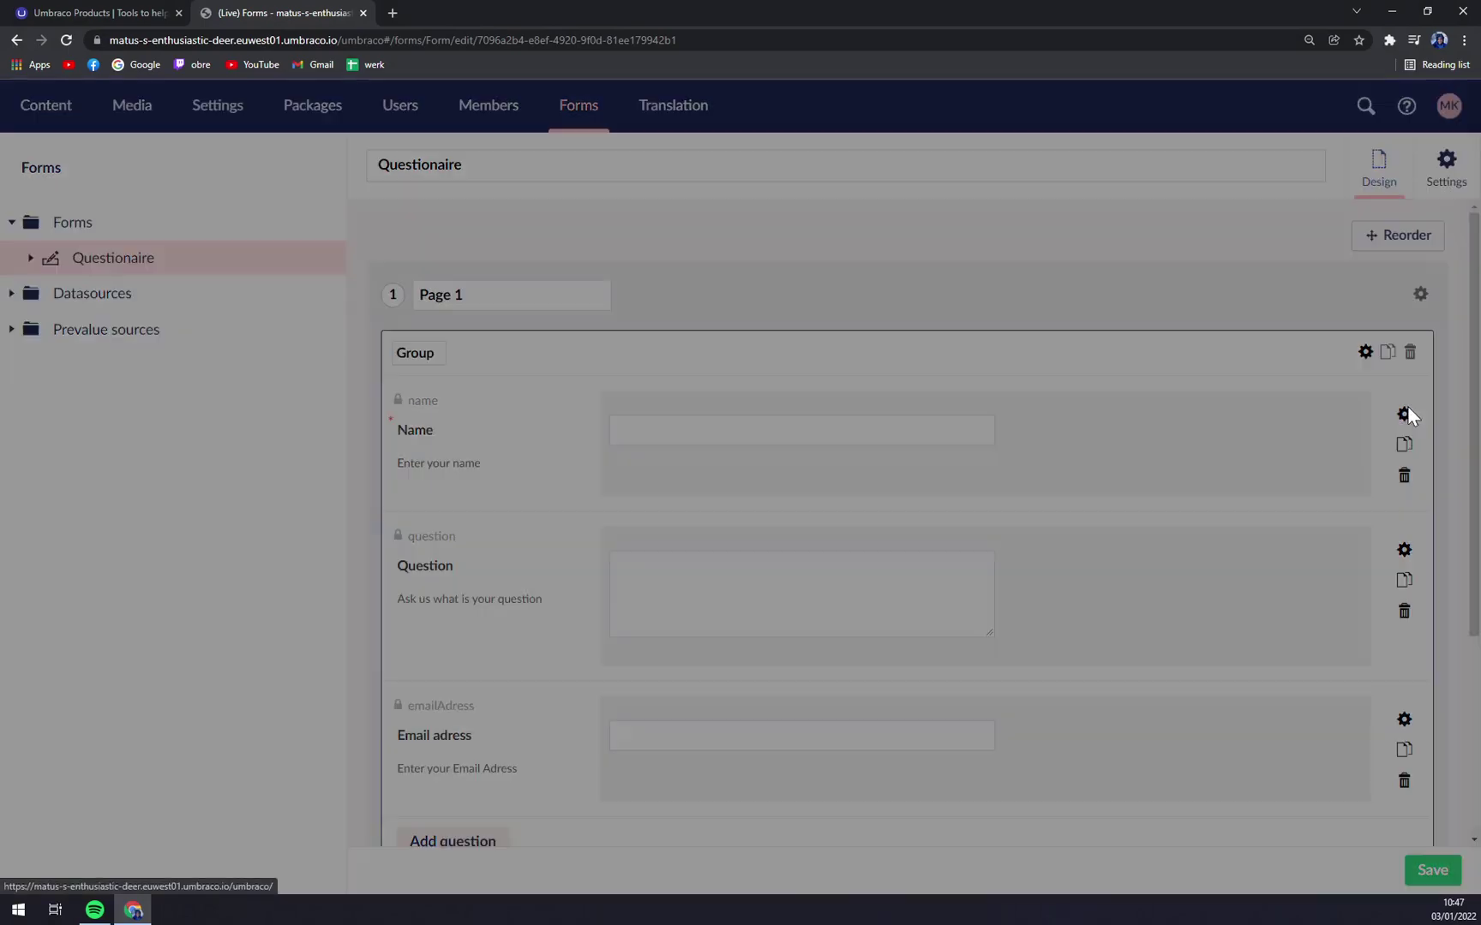
scroll(964, 476, "down", 6)
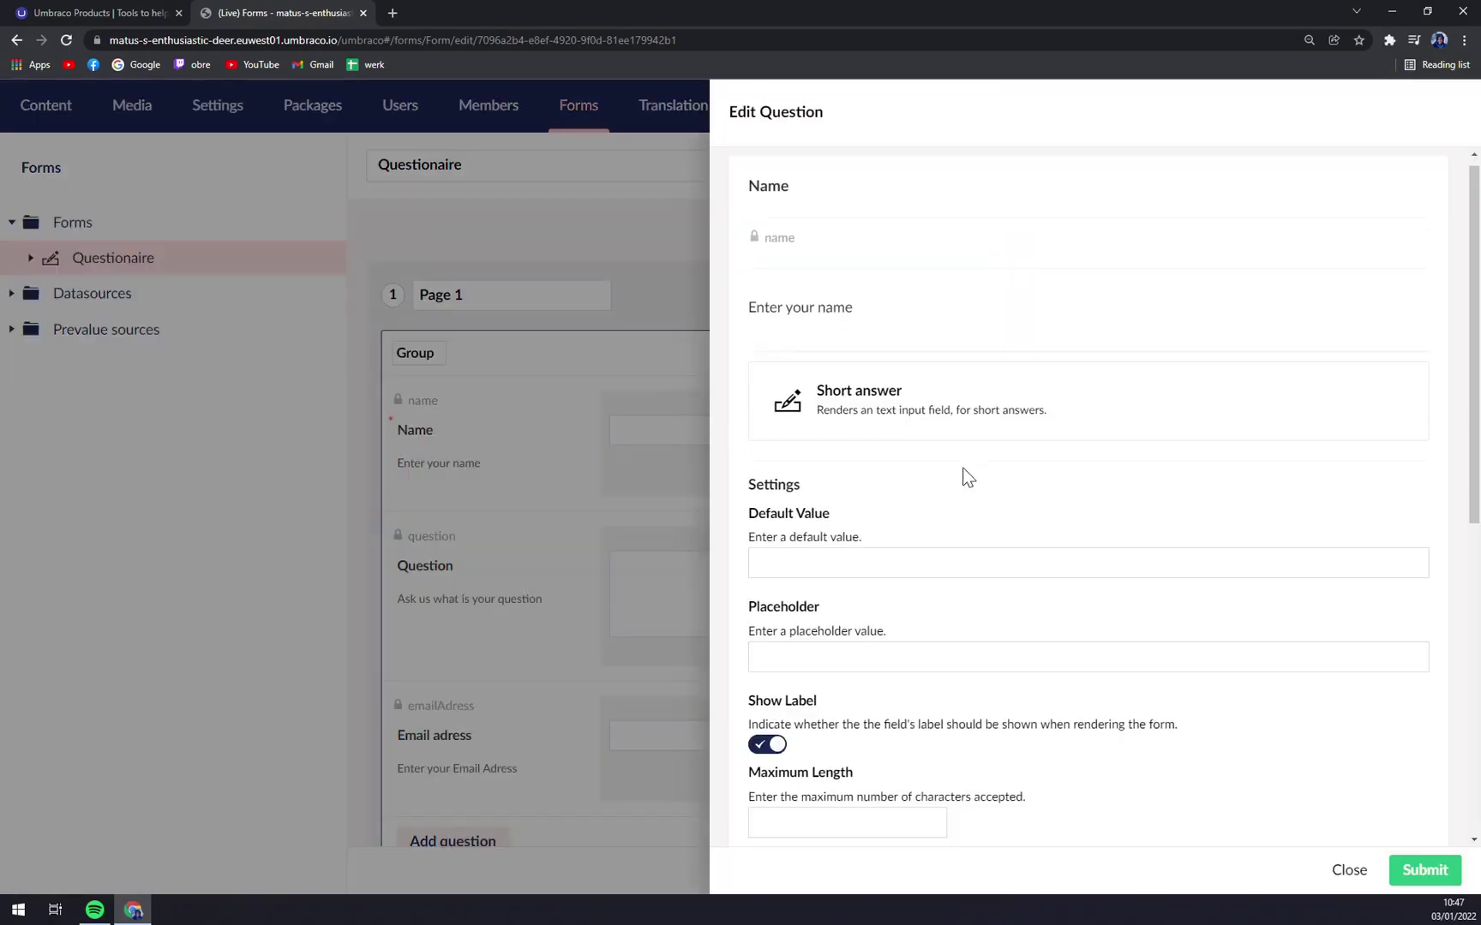
left_click(1327, 872)
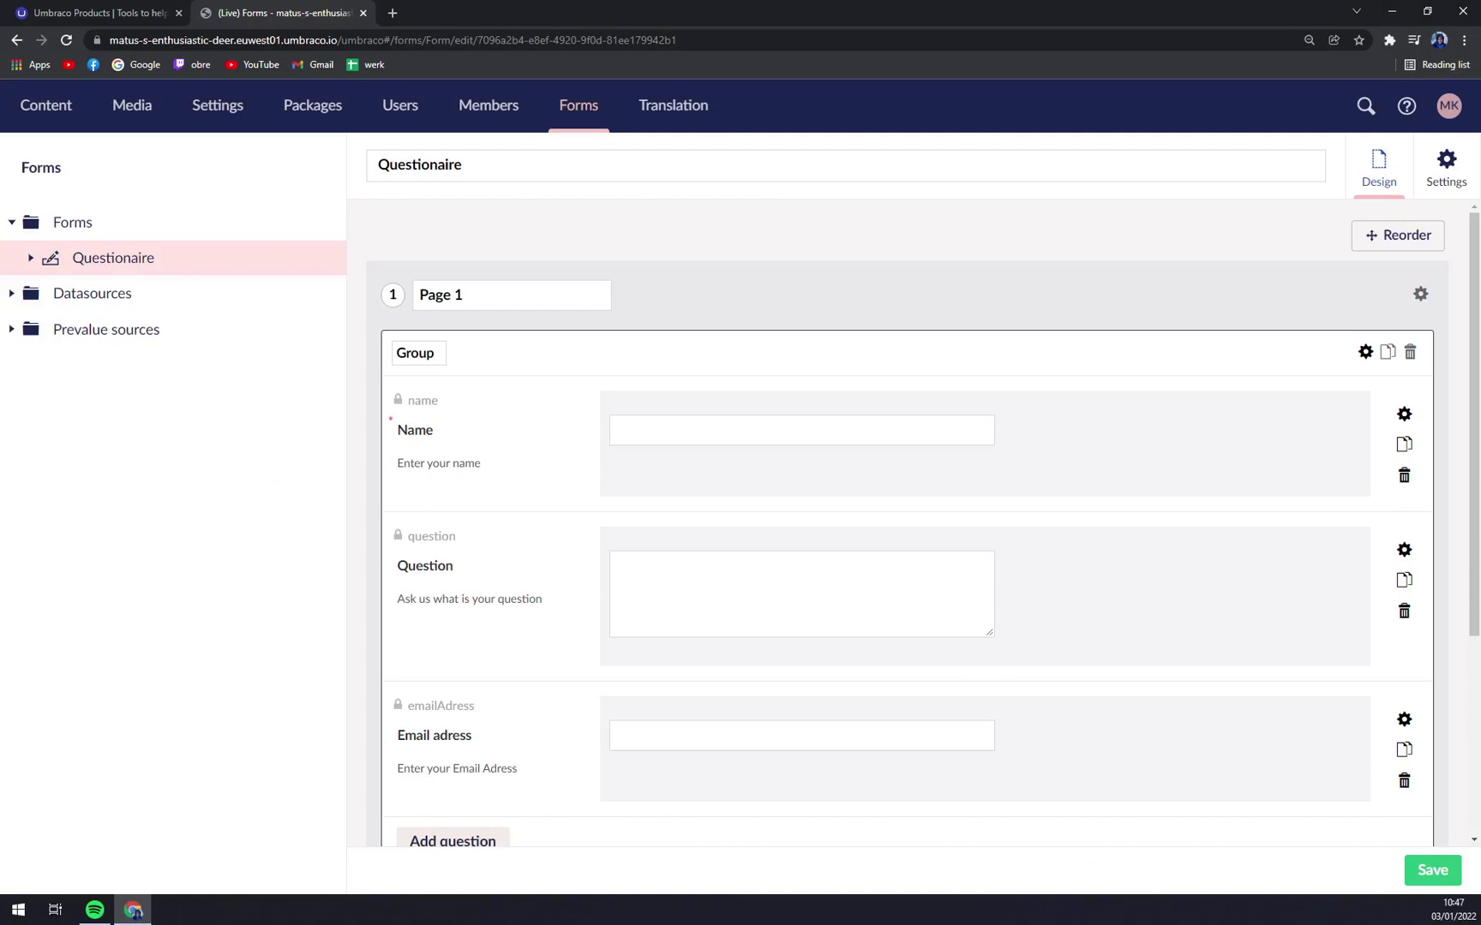